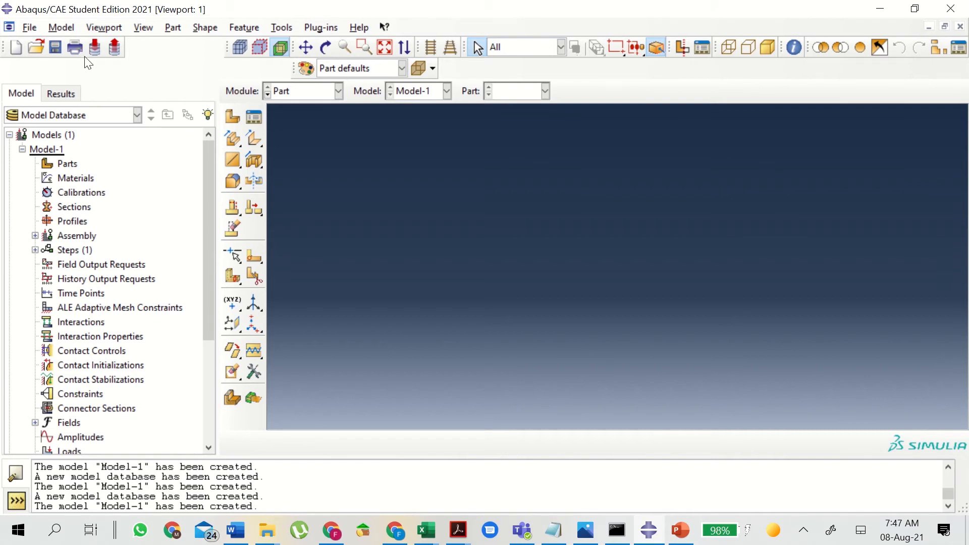
Create a new model database with a Standard/Explicit model
click(30, 28)
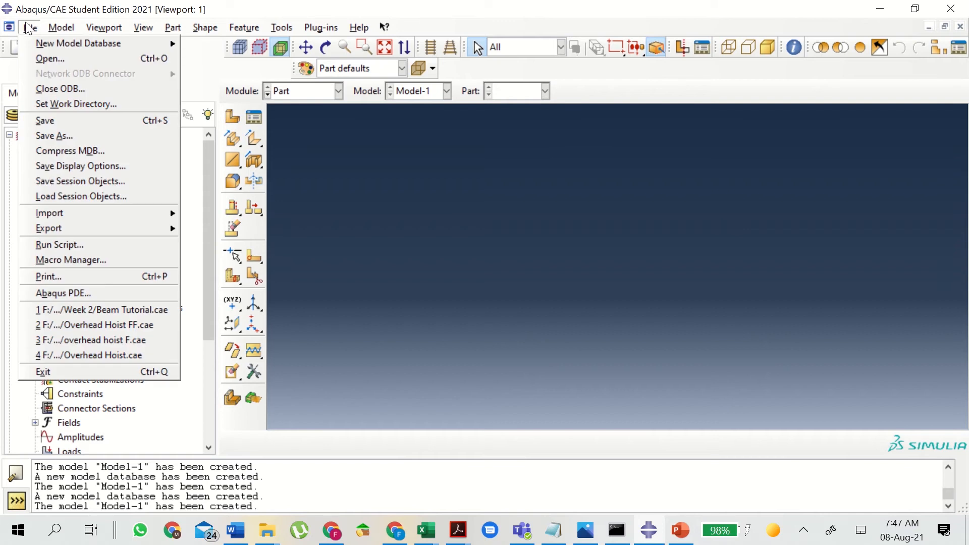
mouse_move(101, 48)
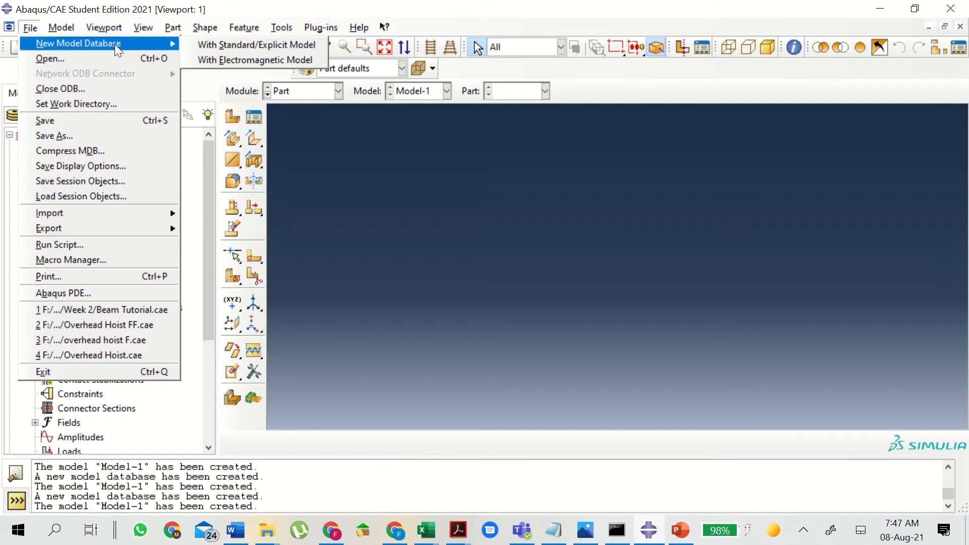
click(212, 46)
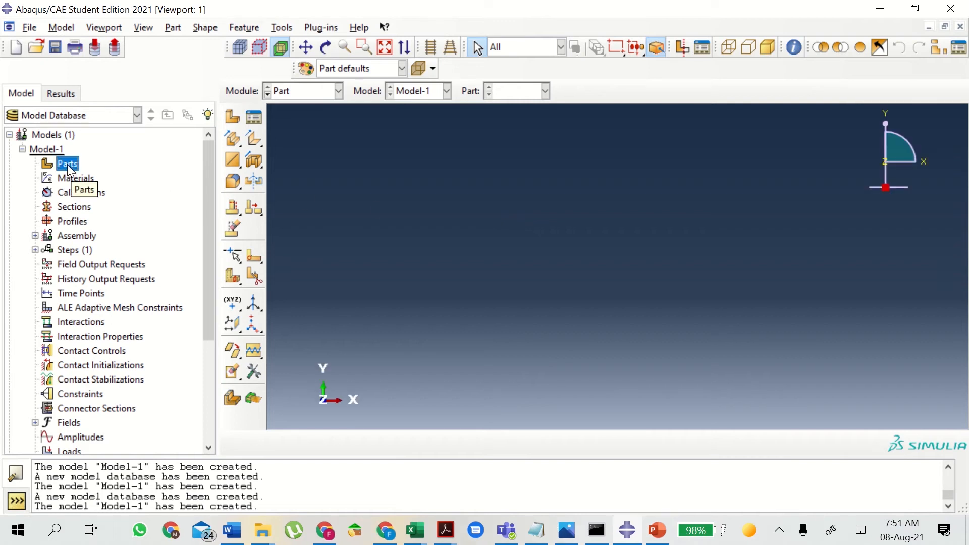
Create a part named Frame as a 2D planar deformable wire with an approximate size of 6
double_click(68, 164)
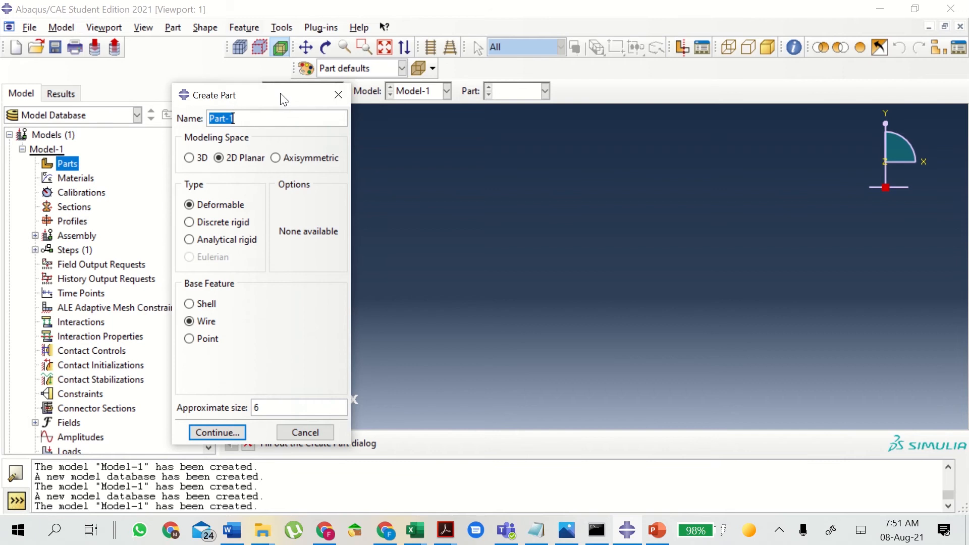
text(Fram,e)
key(BackSpace)
key(BackSpace)
text(e)
click(227, 158)
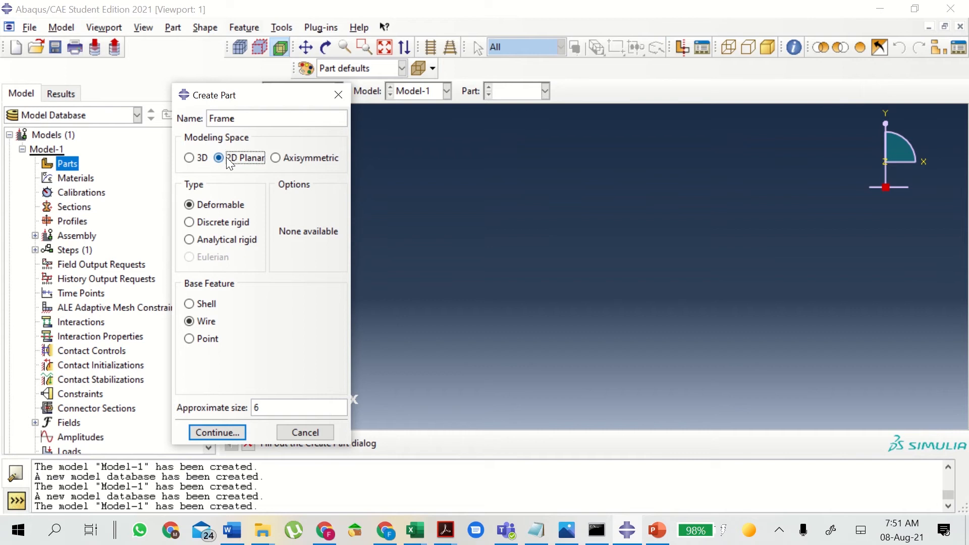
click(212, 206)
click(193, 321)
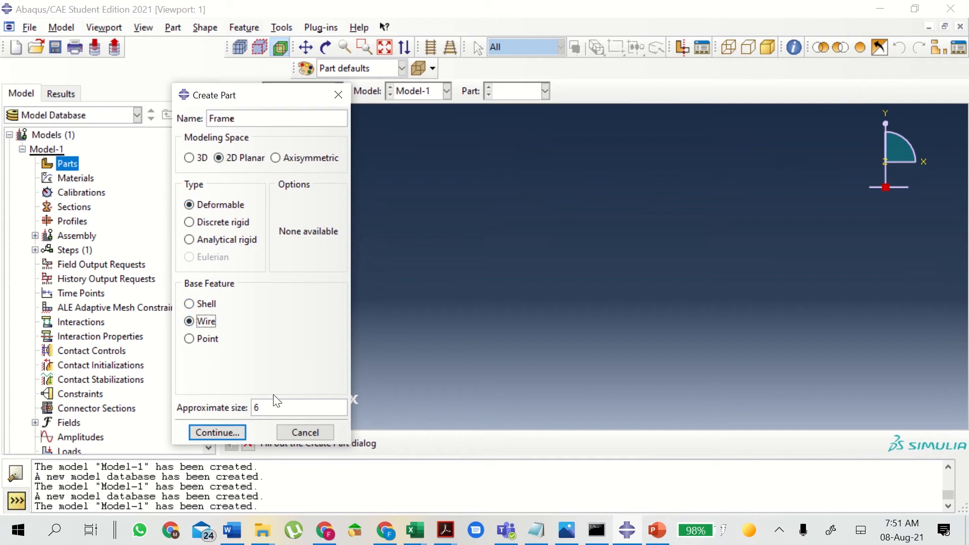
click(273, 407)
click(233, 434)
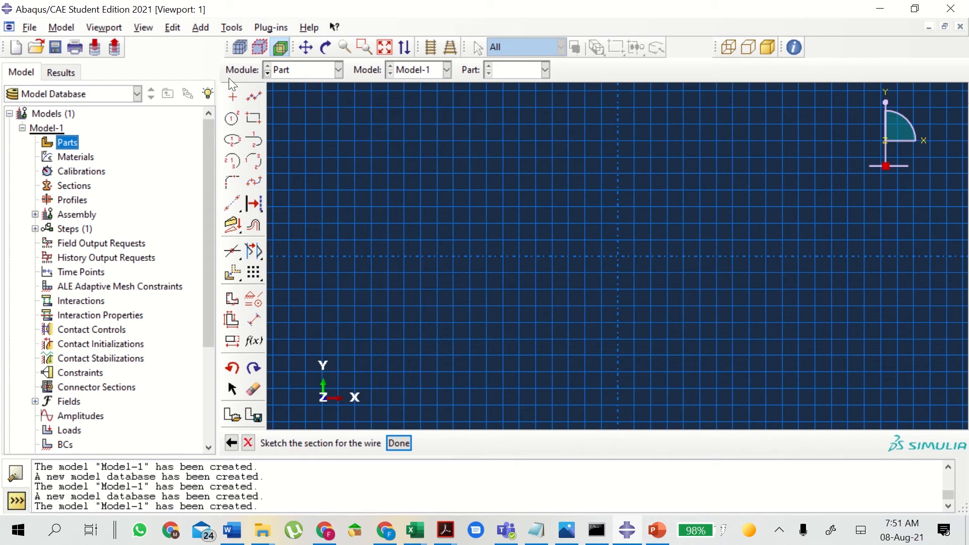
Sketch a closed right triangle with its vertical leg at about x -0.7 and its horizontal base at about y 0.1
click(254, 96)
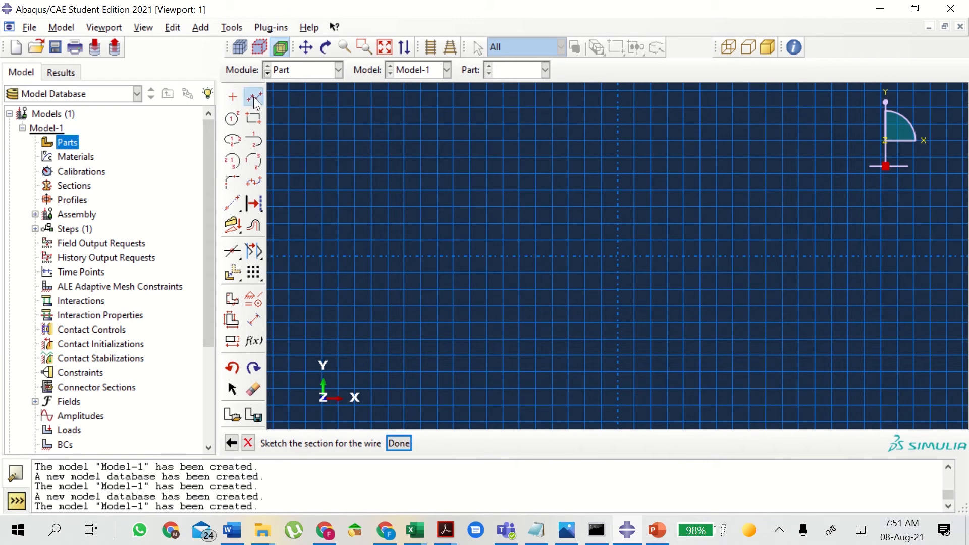
click(503, 125)
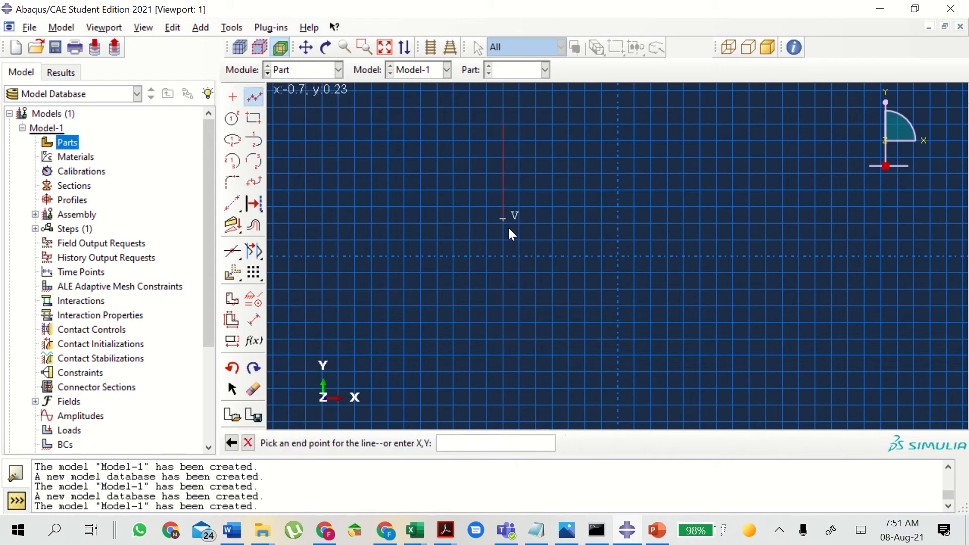
click(503, 240)
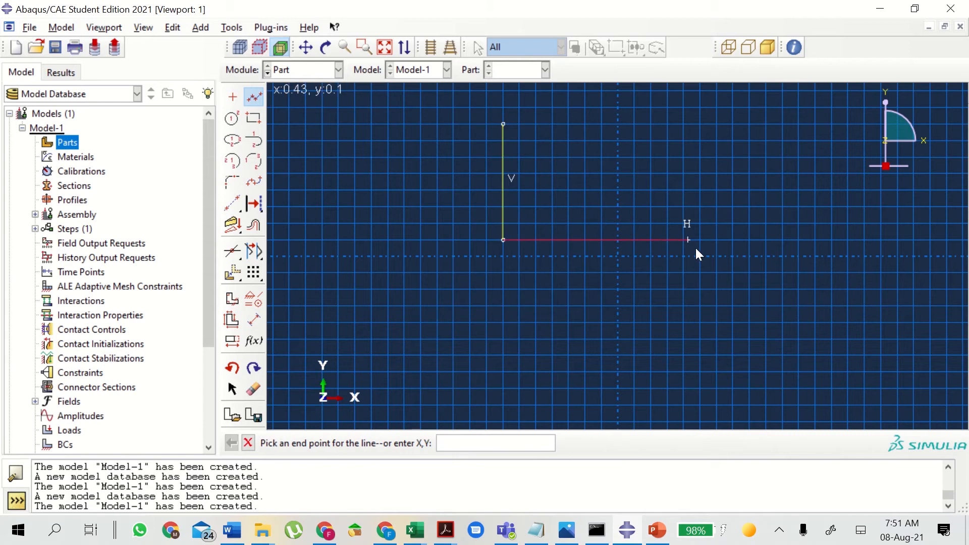
click(716, 239)
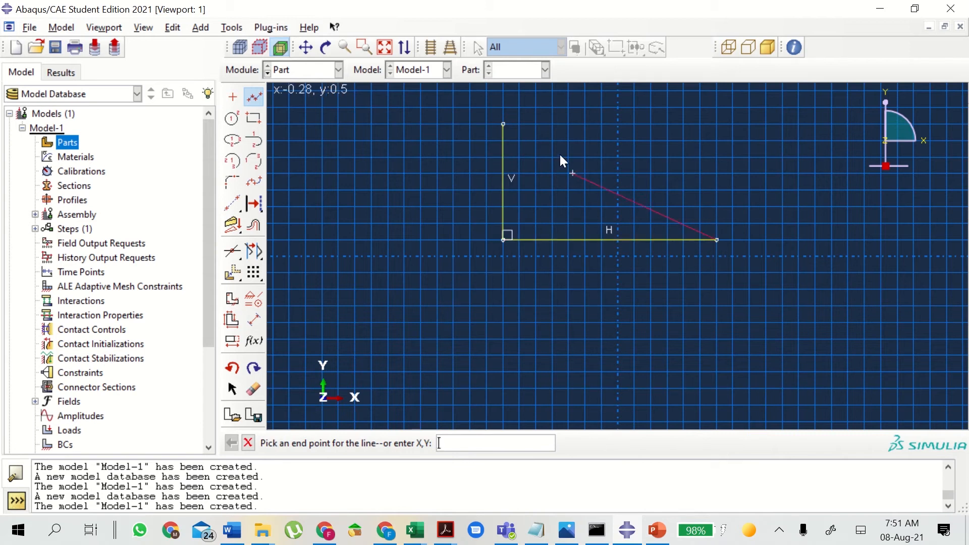
click(503, 125)
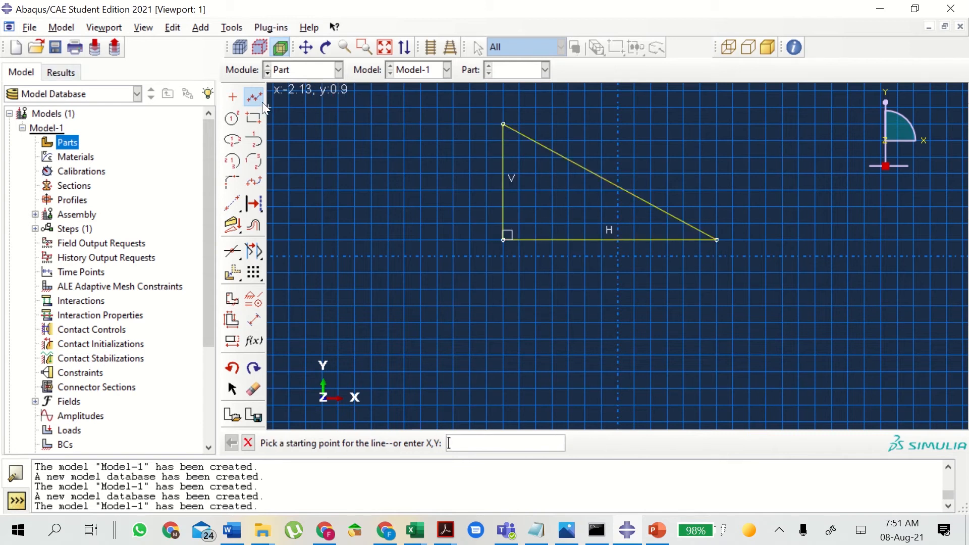
Draw an inner diagonal line from the triangle's vertical leg to its base, ending at about (-0.26, 0.1)
click(504, 166)
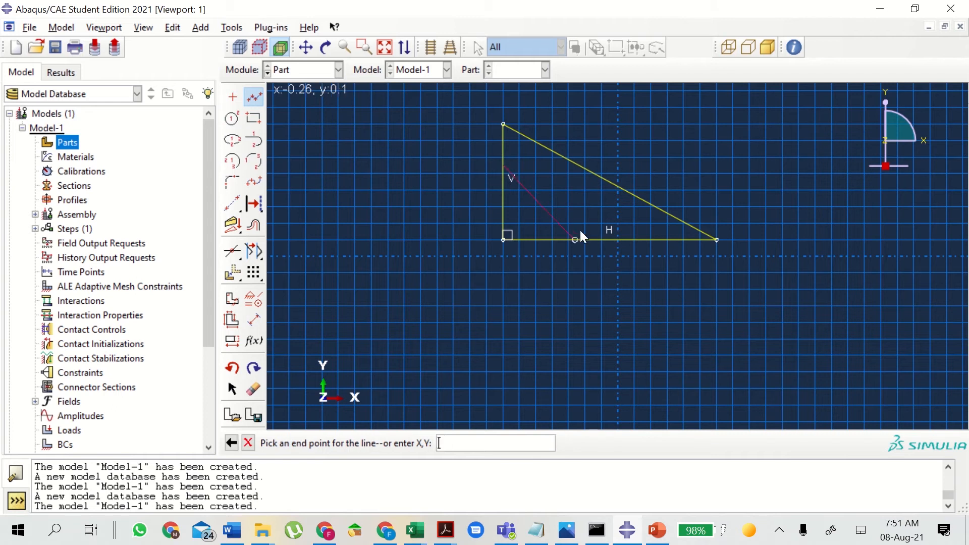
click(577, 240)
key(Escape)
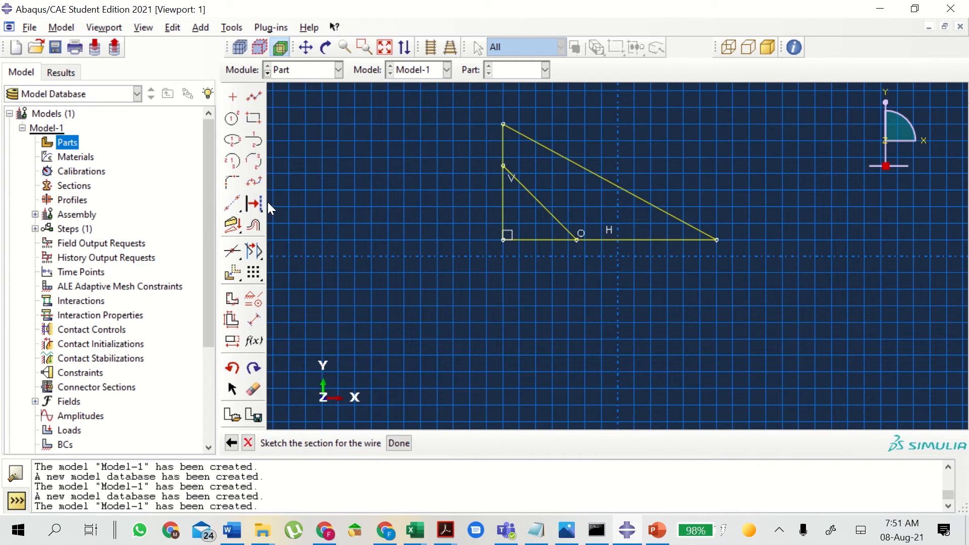
Split the triangle's base and vertical leg where the inner diagonal meets them
click(232, 251)
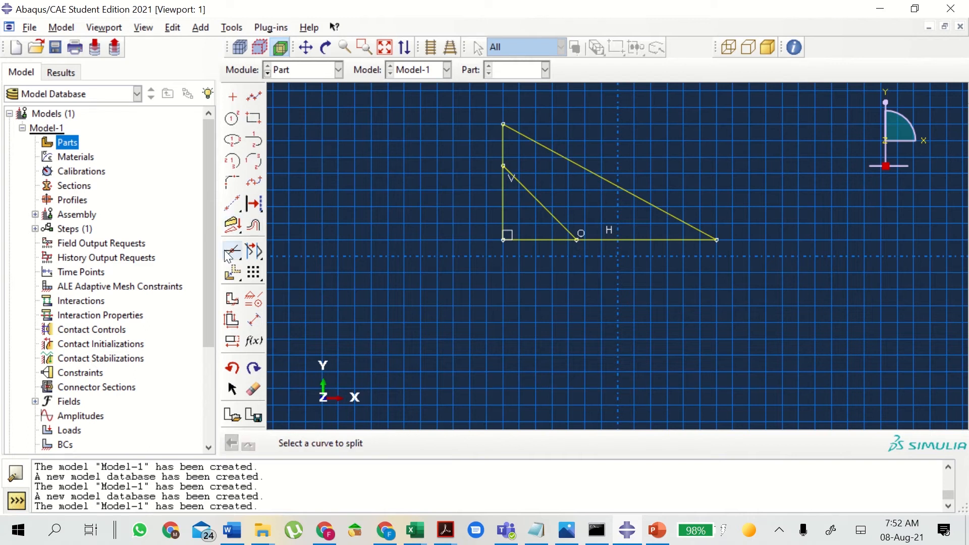
click(554, 241)
click(549, 213)
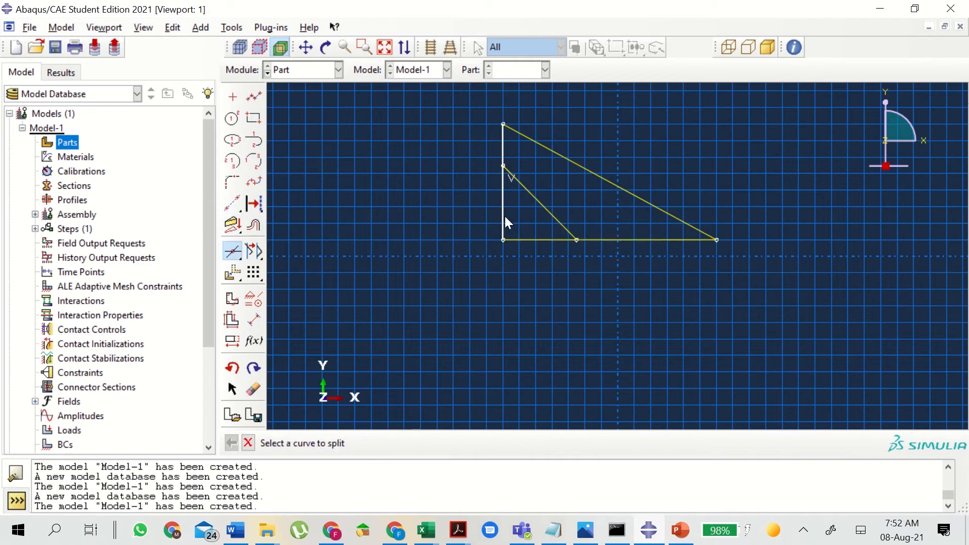
click(505, 214)
click(537, 201)
Apply a horizontal constraint to both segments of the triangle's base
click(256, 303)
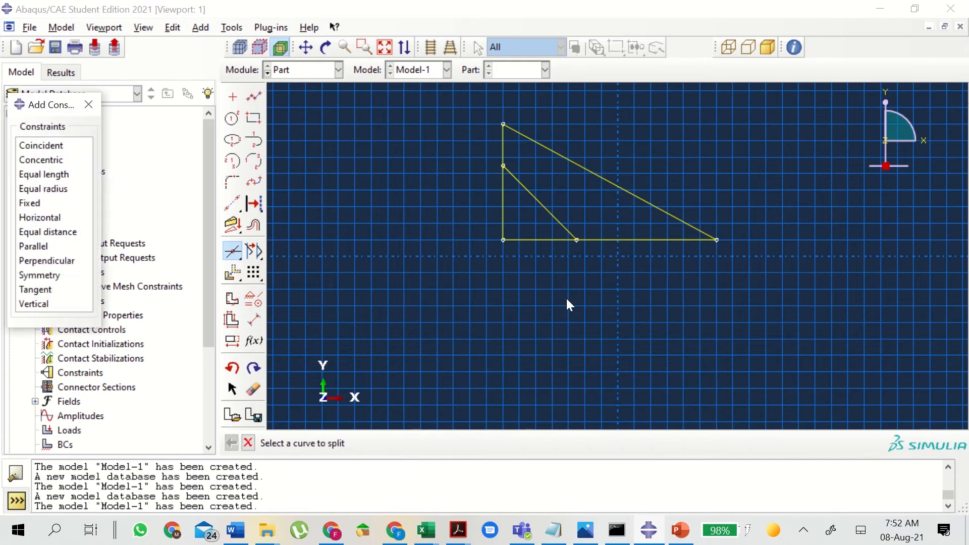
click(644, 241)
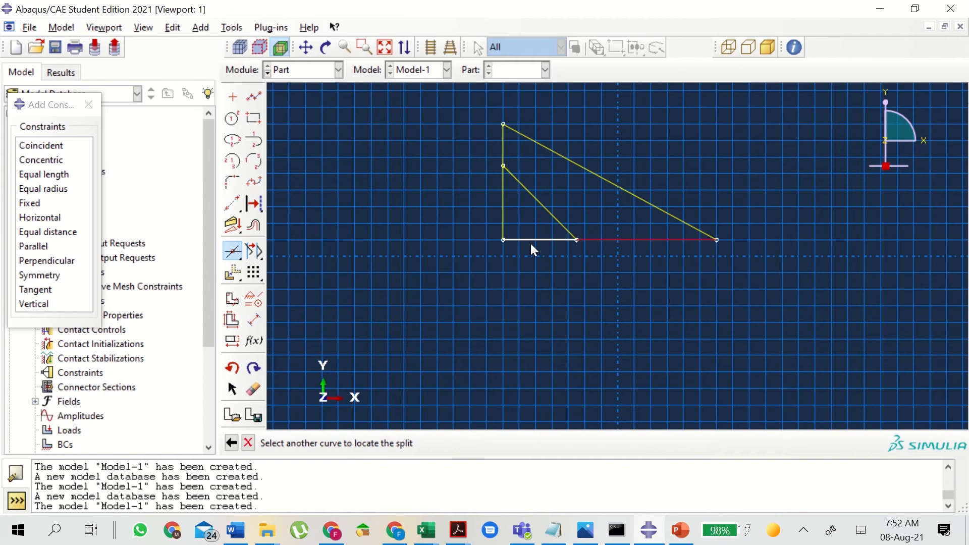
click(530, 242)
click(538, 227)
click(37, 218)
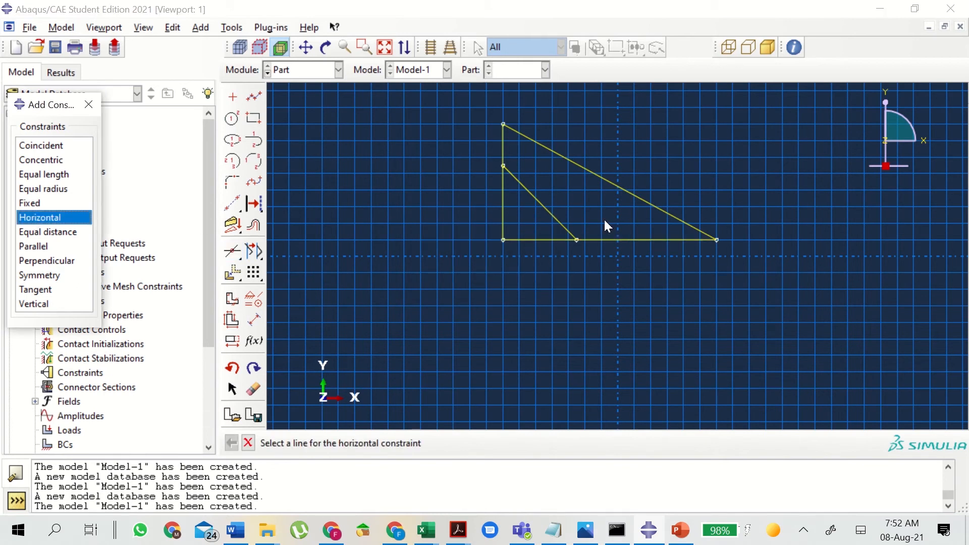
click(637, 240)
click(544, 240)
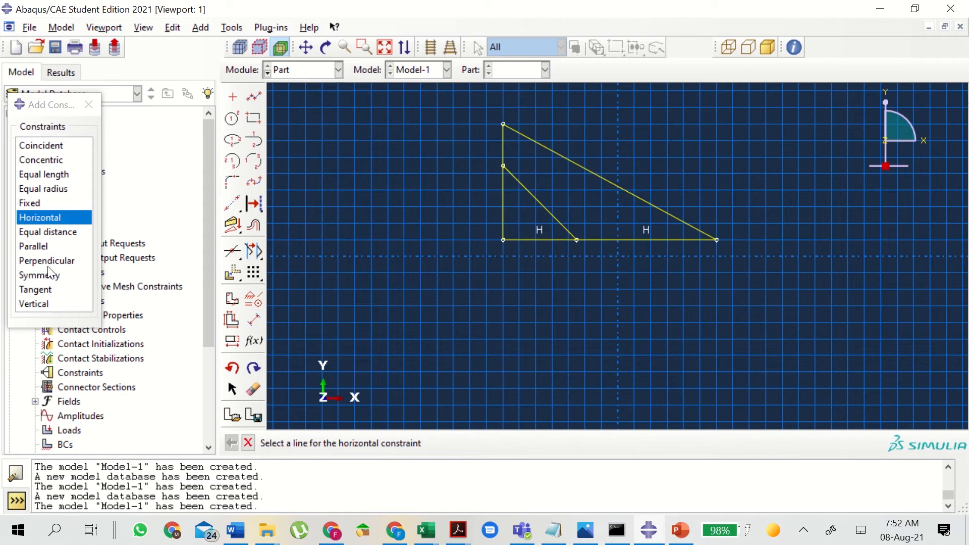
Apply a vertical constraint to both segments of the triangle's vertical leg
click(39, 303)
click(507, 204)
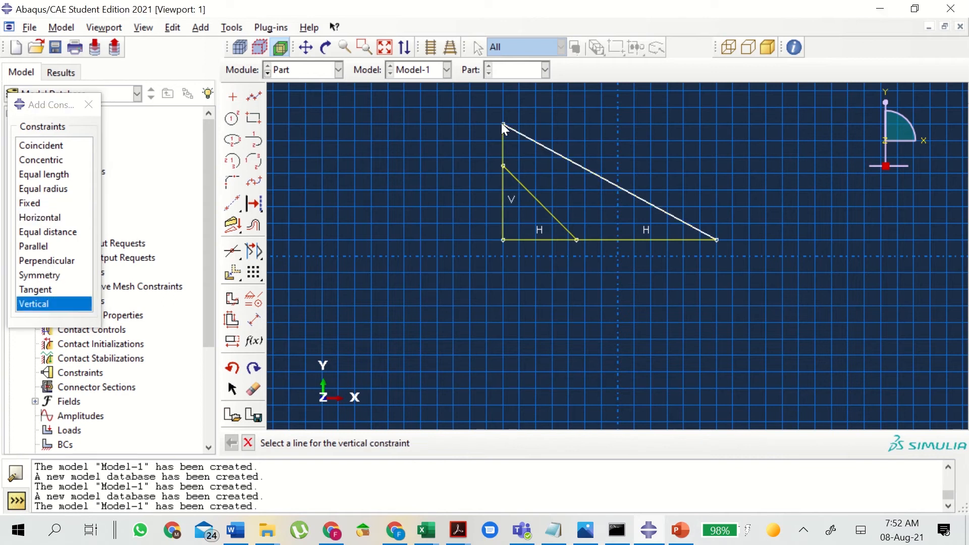
click(504, 141)
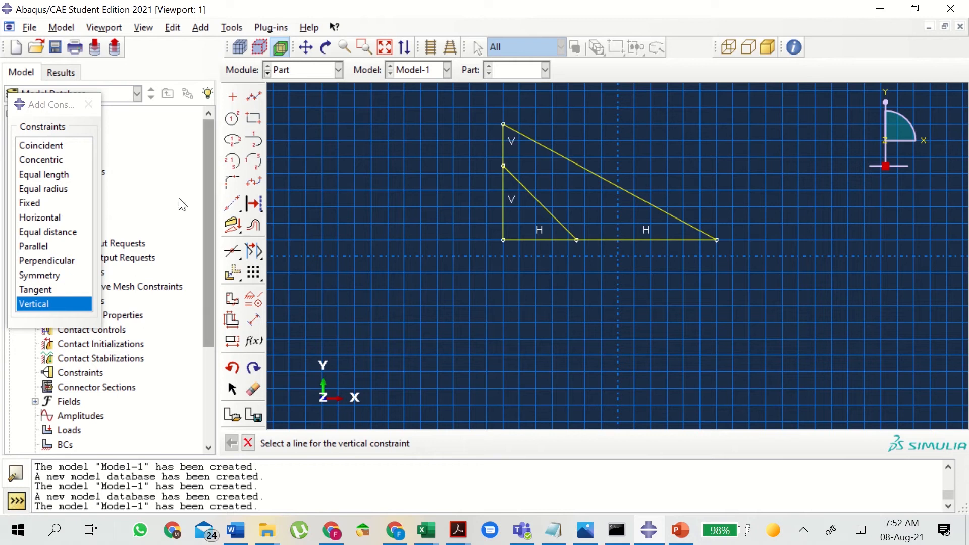
Constrain the two base segments to equal length
click(50, 174)
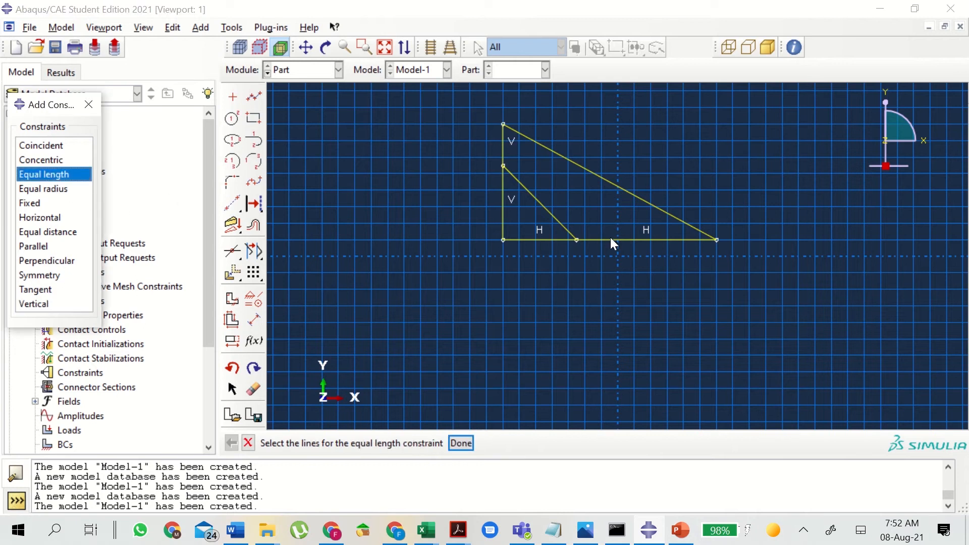
click(625, 240)
click(536, 241)
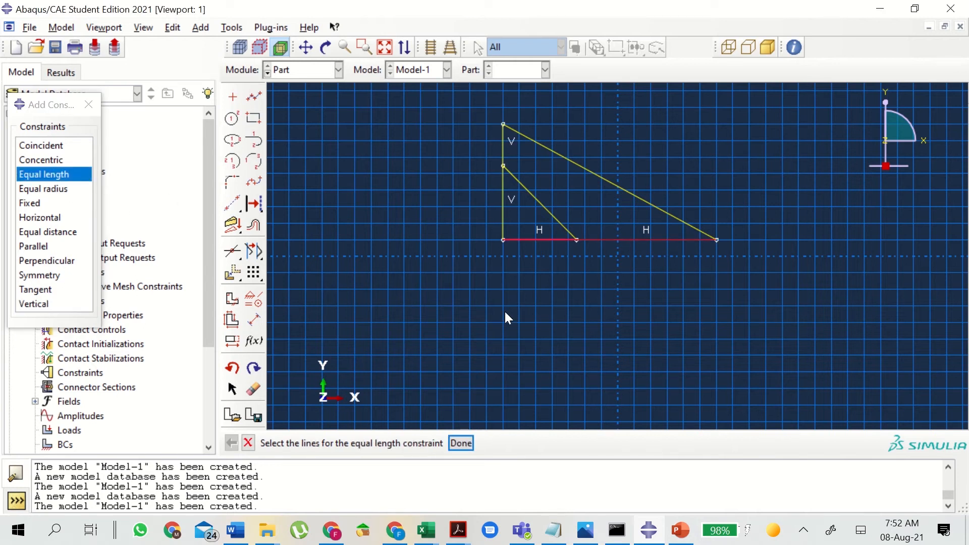
click(459, 443)
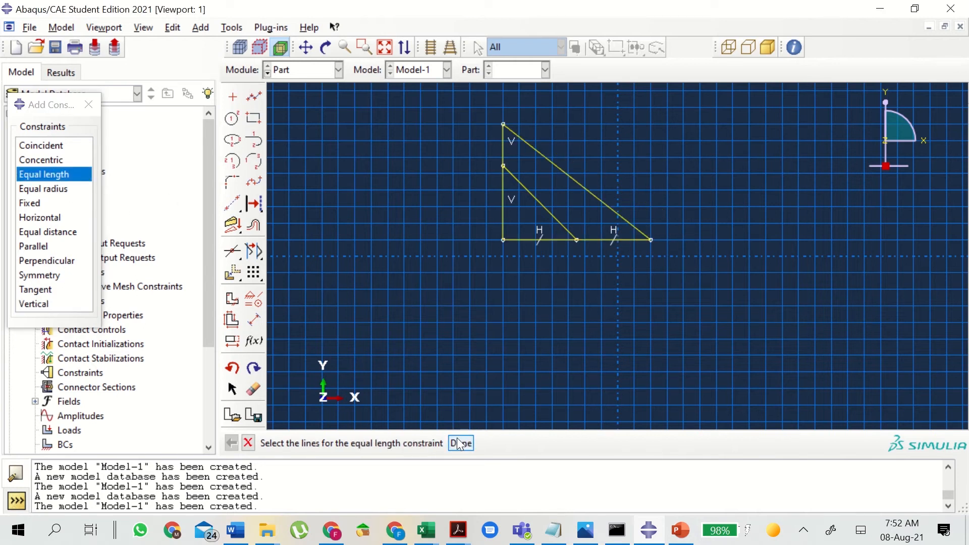
Constrain the two vertical leg segments to equal length and close the constraints dialog
click(503, 186)
click(504, 165)
click(461, 443)
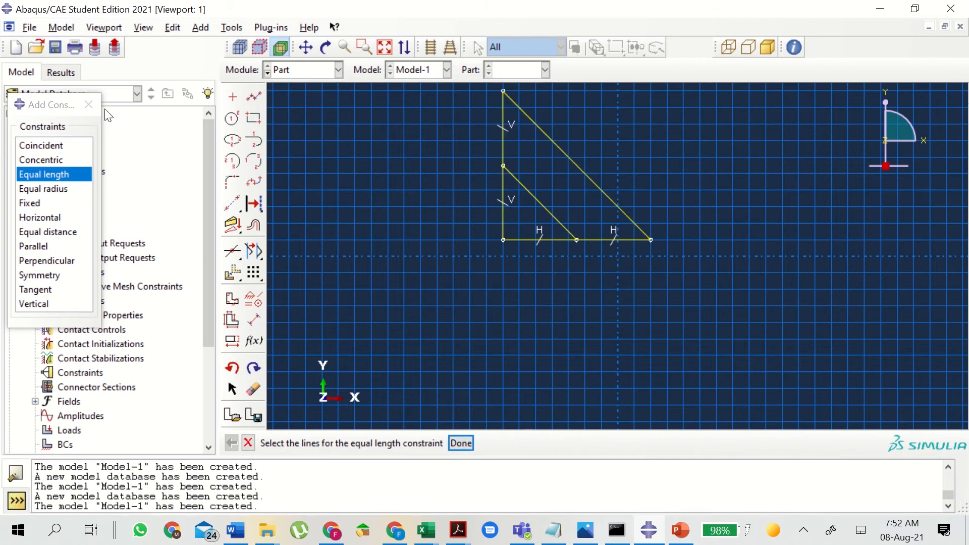
click(88, 104)
Dimension the outer base segment, between the inner diagonal and the triangle's tip, with a length of 2
click(254, 320)
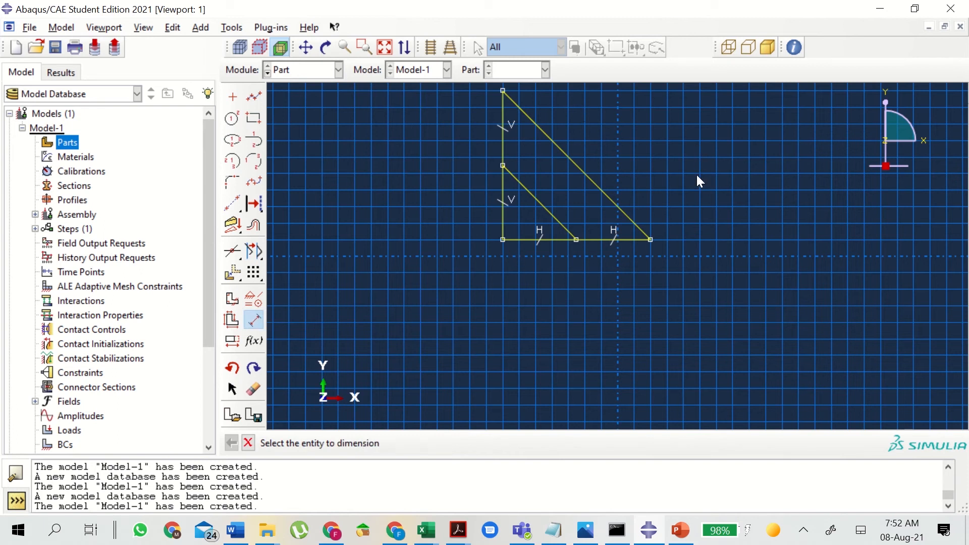
click(599, 242)
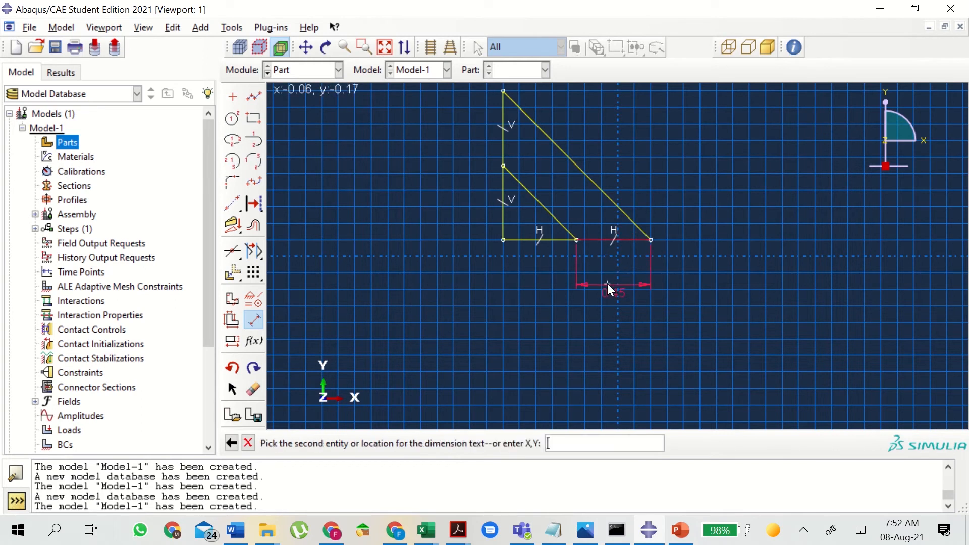
click(607, 283)
text(2)
key(Return)
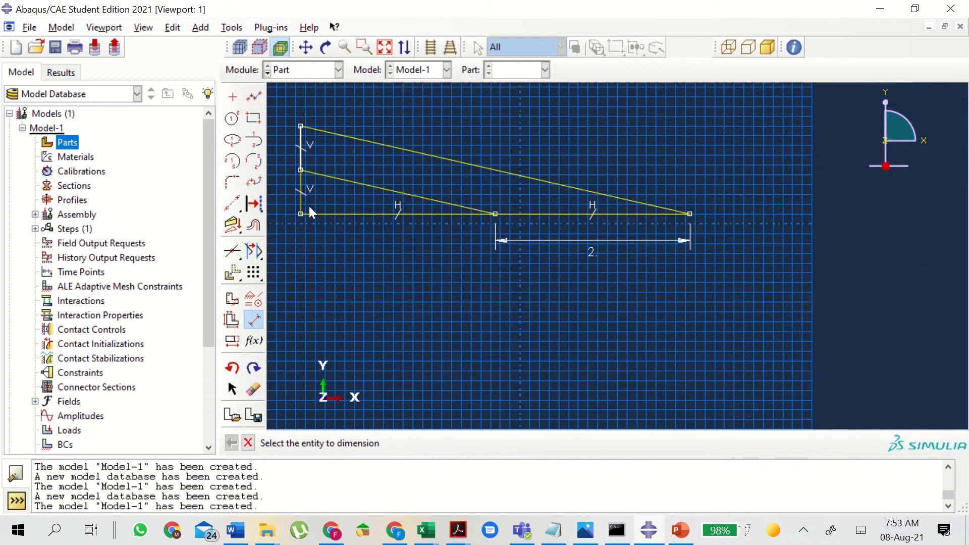
Dimension the lower segment of the vertical leg with a length of 1
click(301, 201)
click(284, 197)
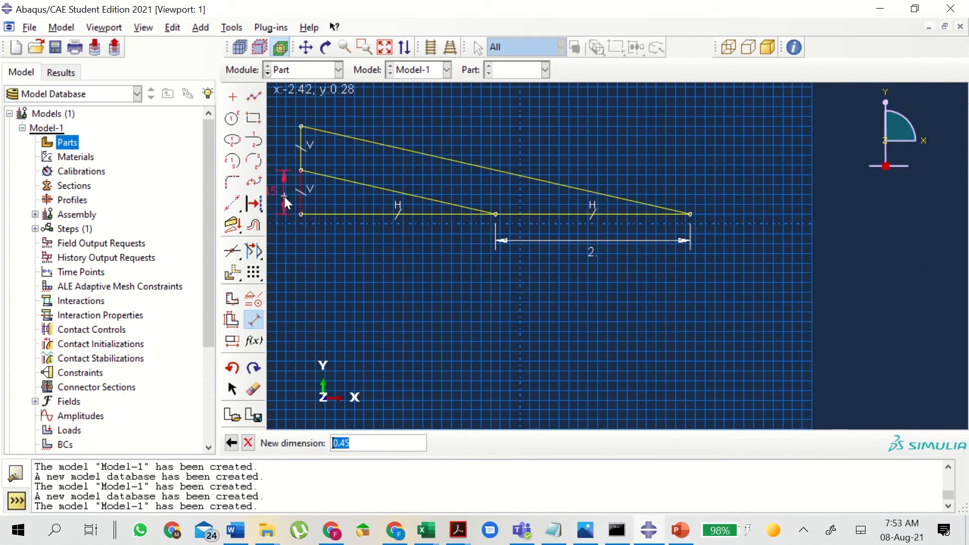
text(1)
key(Return)
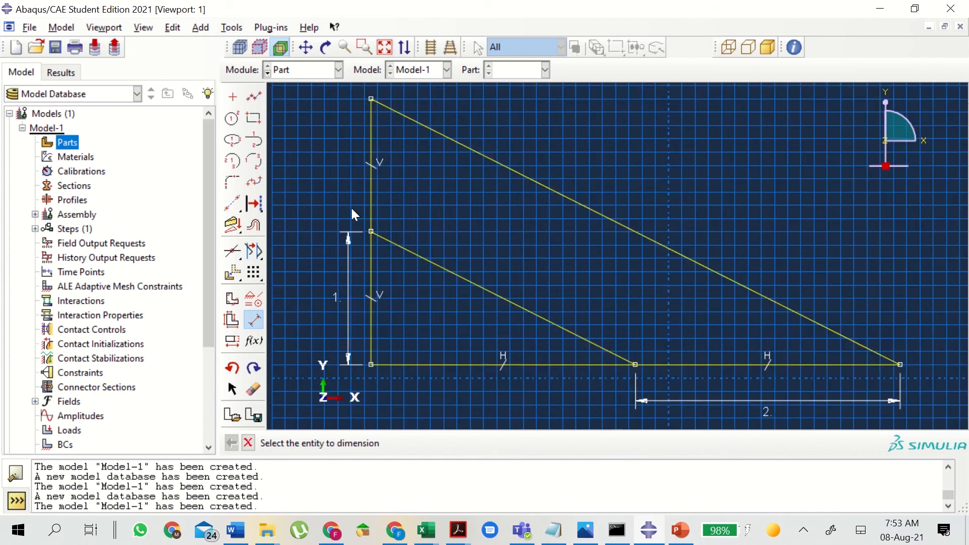
click(373, 185)
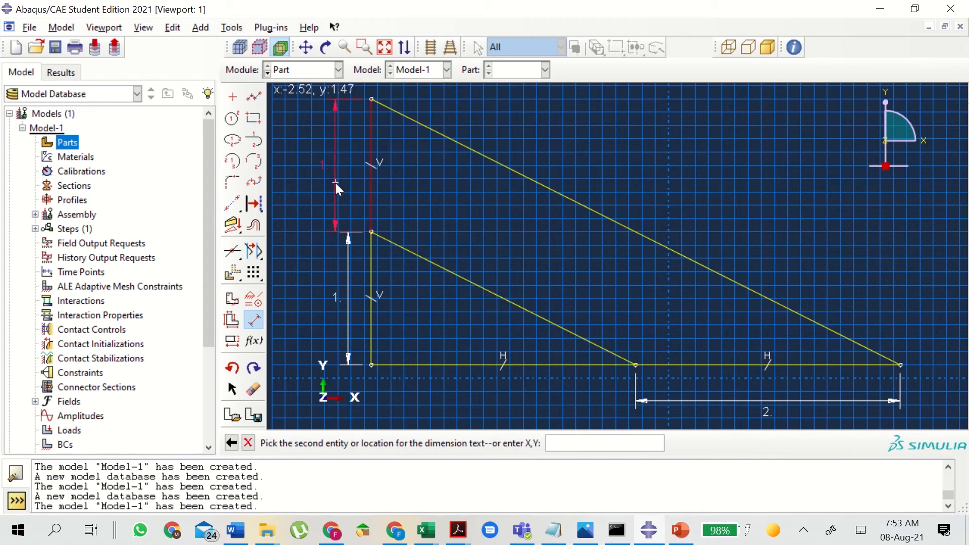
key(Escape)
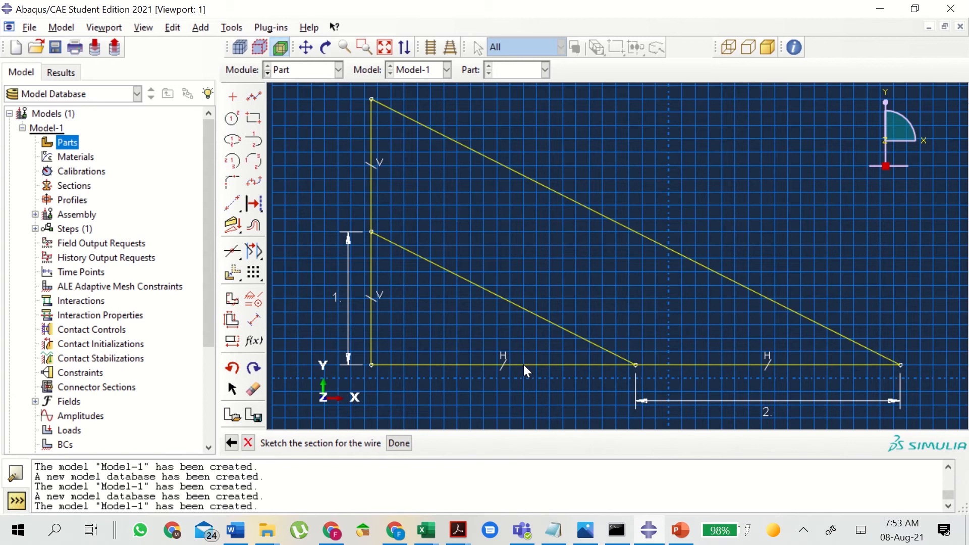
click(254, 319)
click(401, 364)
key(Escape)
Finish the wire sketch to generate the Frame part
click(398, 443)
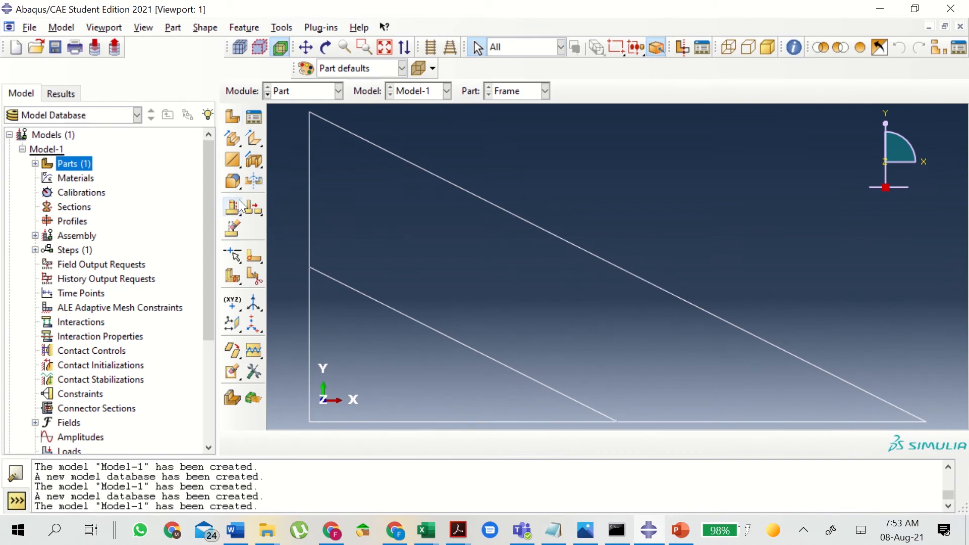
Create a material named Steel and add an elastic mechanical behavior to it
double_click(77, 178)
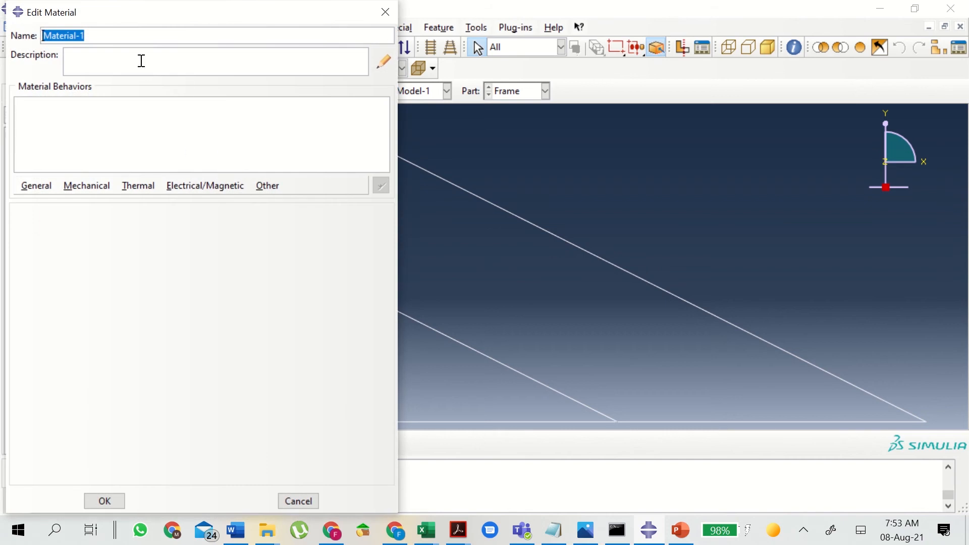
text(Steel)
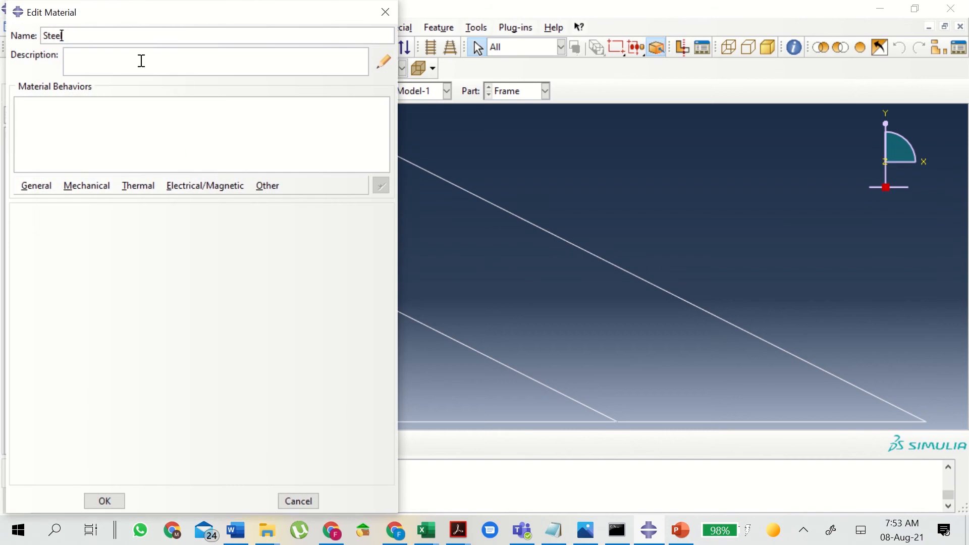
click(97, 188)
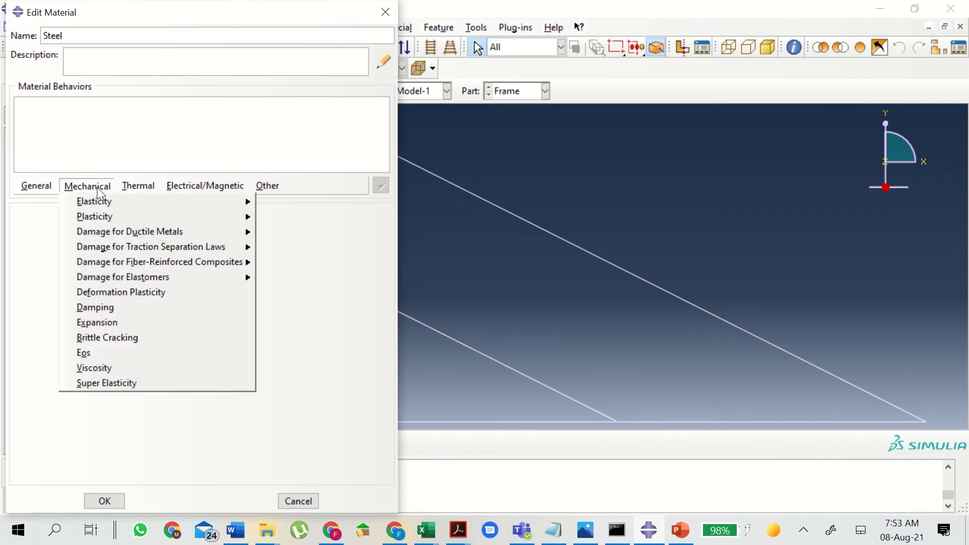
mouse_move(99, 201)
click(272, 203)
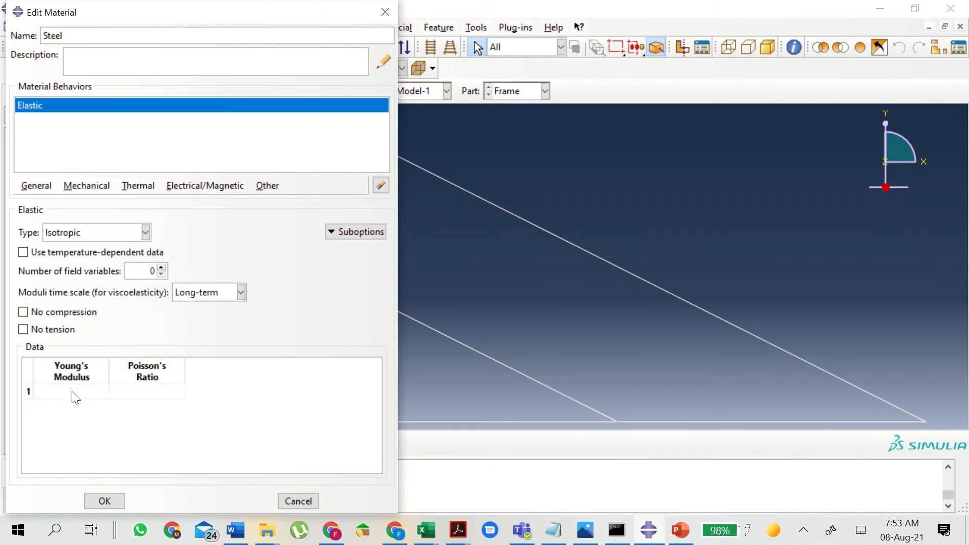
Set the Steel material's Young's modulus to 210E9 and its Poisson's ratio to 0.25
click(73, 392)
text(210E9)
click(137, 398)
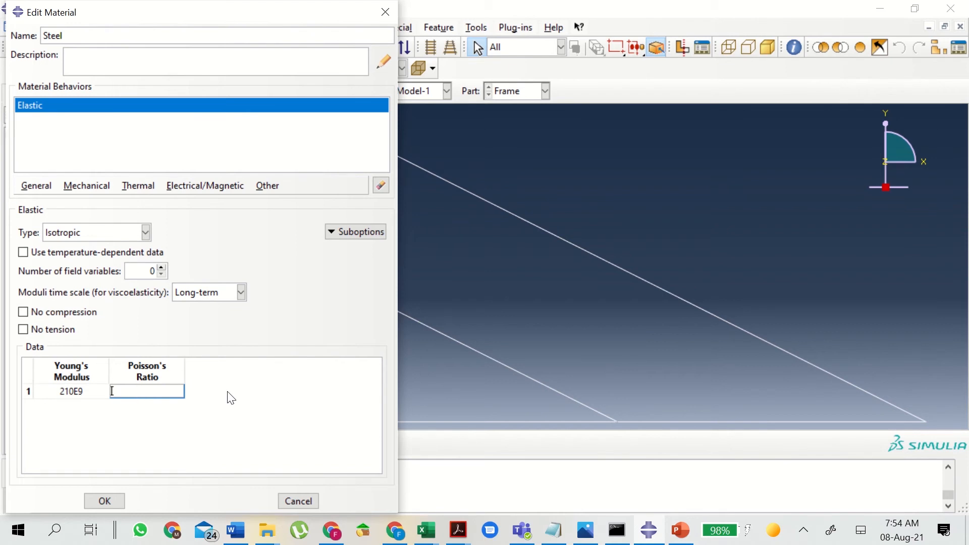
text(0.25)
click(105, 501)
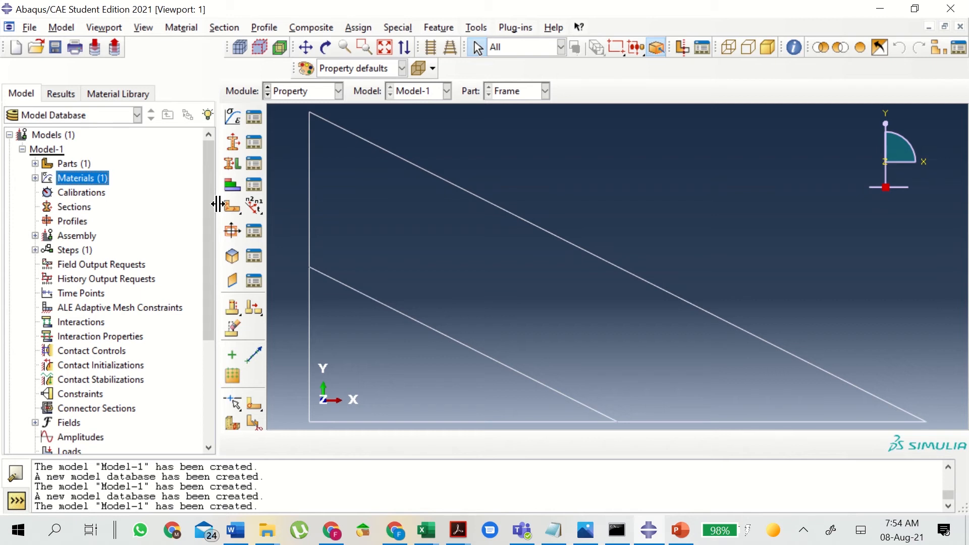
Create a beam profile named Circular with the circular shape
double_click(78, 221)
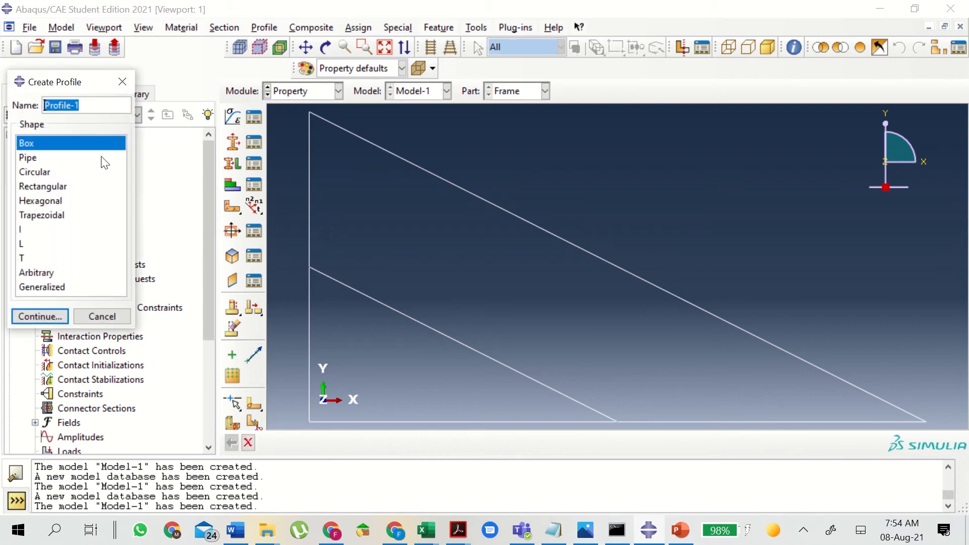
text(Cicru)
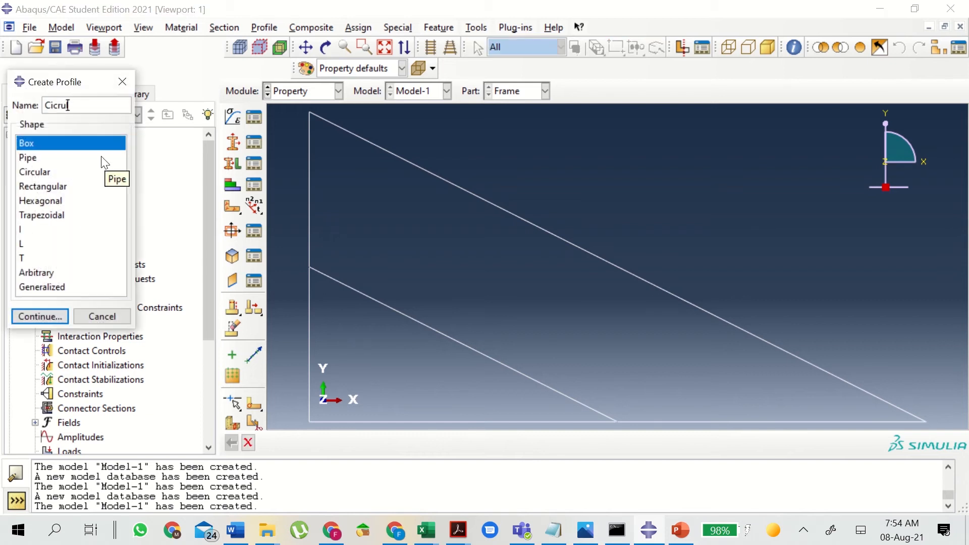
text(lar)
key(BackSpace)
key(BackSpace)
key(BackSpace)
key(BackSpace)
key(BackSpace)
key(BackSpace)
text(rcular)
click(44, 172)
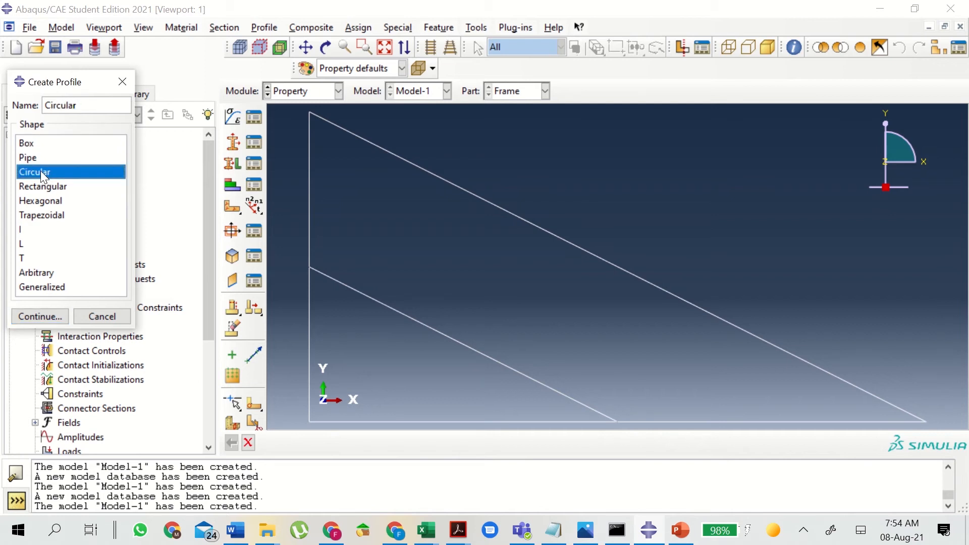
click(40, 316)
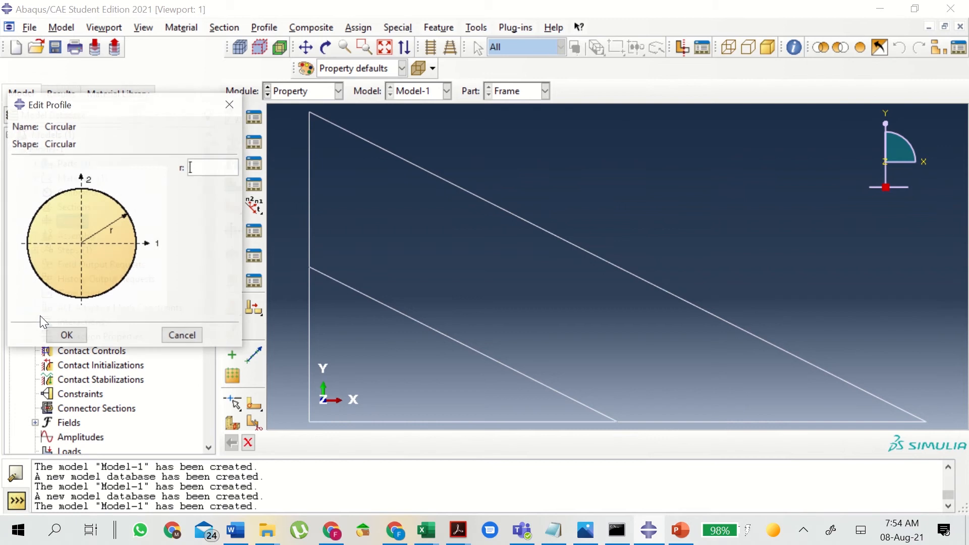
Set the circular profile's radius r to 0.05
click(216, 165)
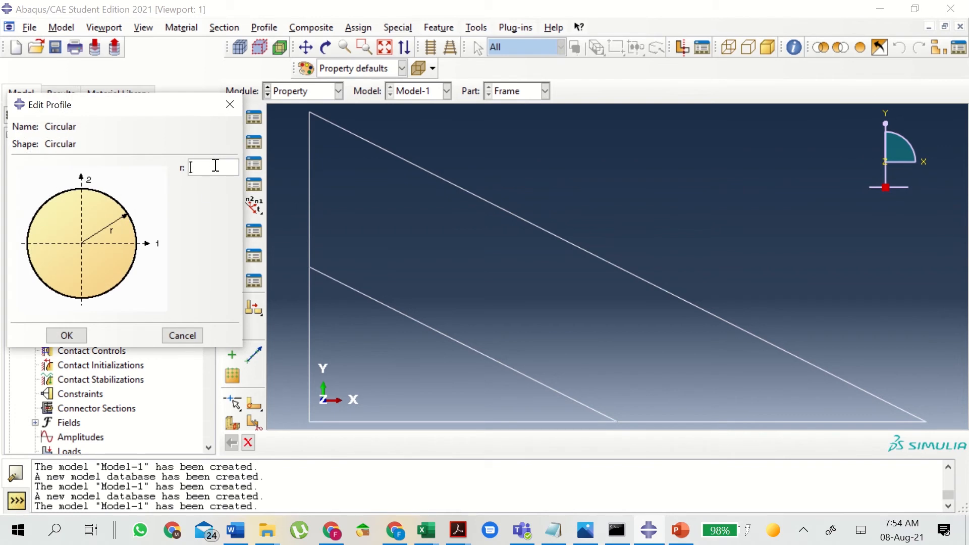
text(0.05)
click(66, 335)
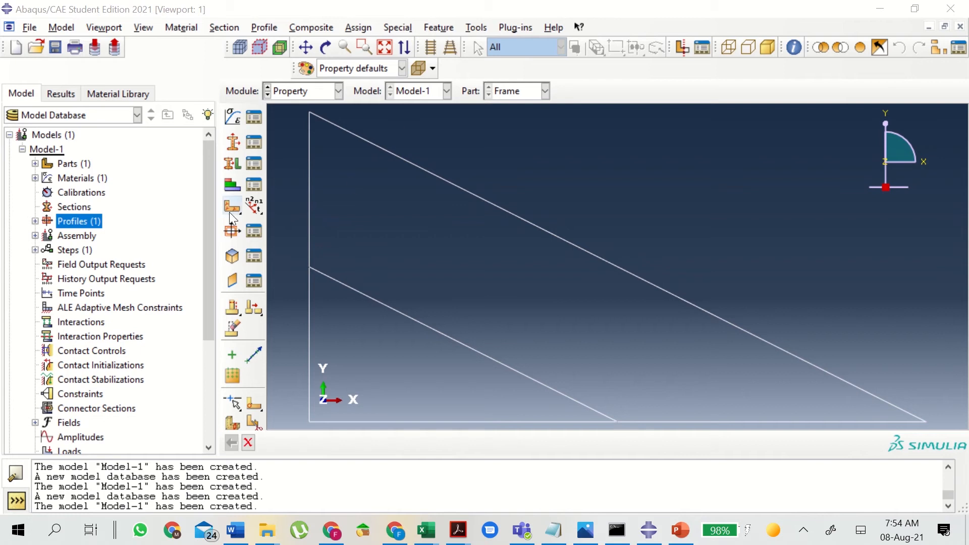
Create a beam-type section named Beam using the Circular profile and the Steel material
double_click(74, 205)
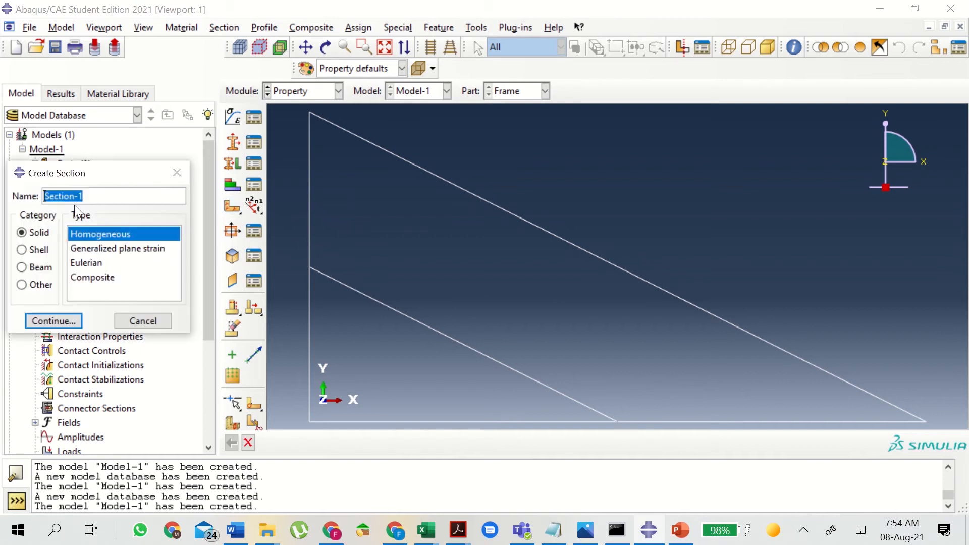
key(BackSpace)
text(Bea,)
text(m)
click(39, 272)
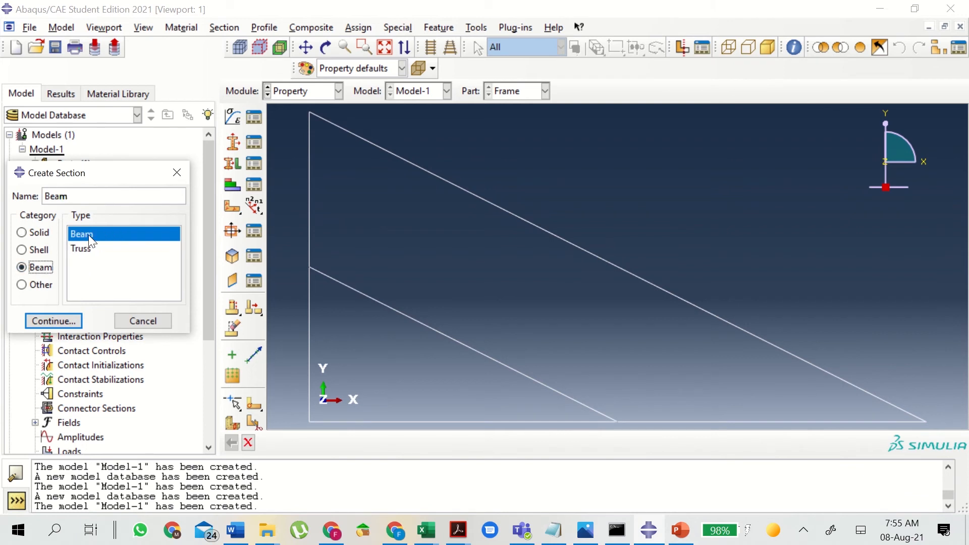
click(73, 322)
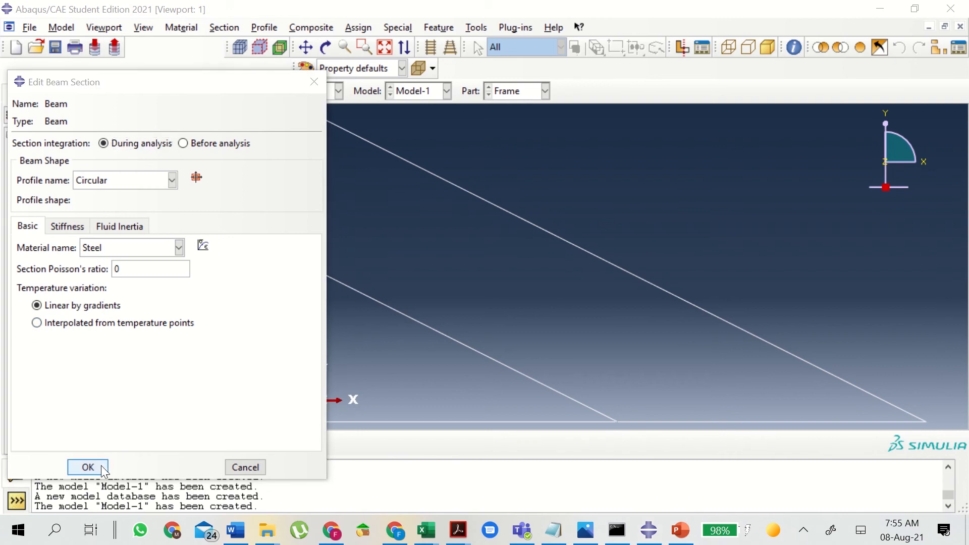
click(87, 467)
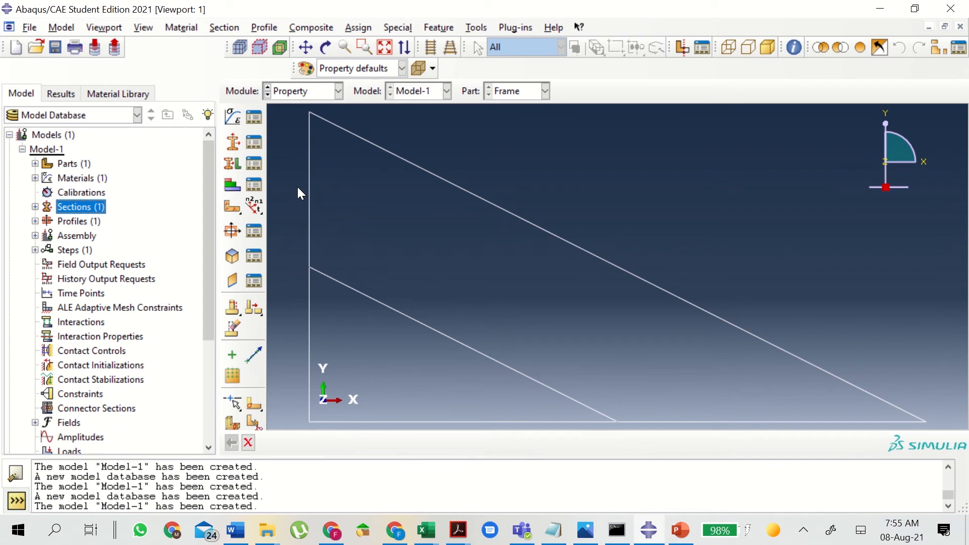
Assign the Beam section to every wire of the Frame part, saving the region as a set named all
click(35, 163)
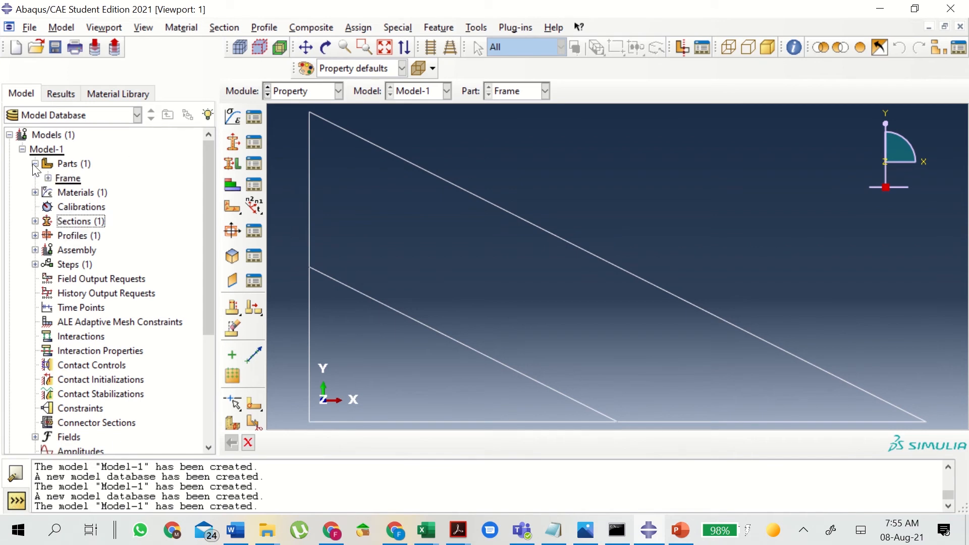
click(48, 179)
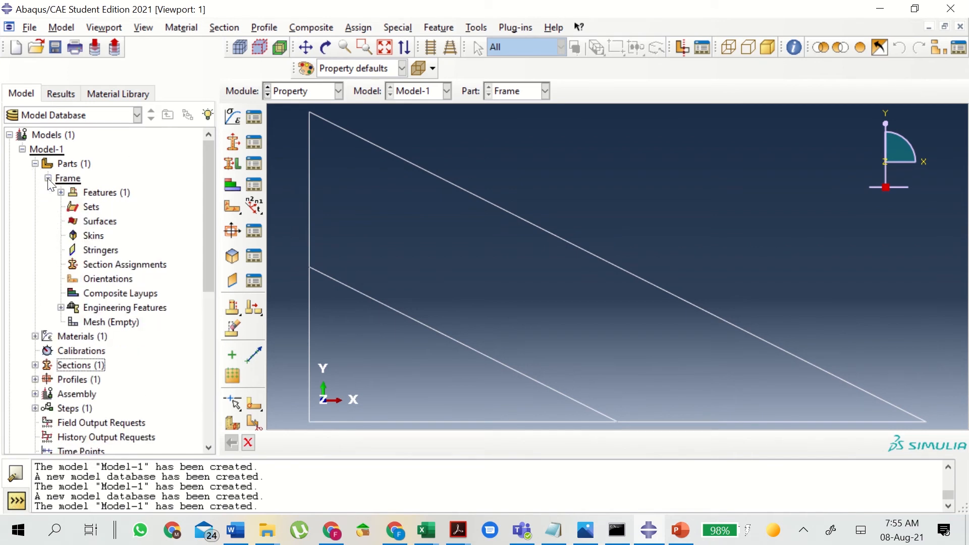
click(137, 265)
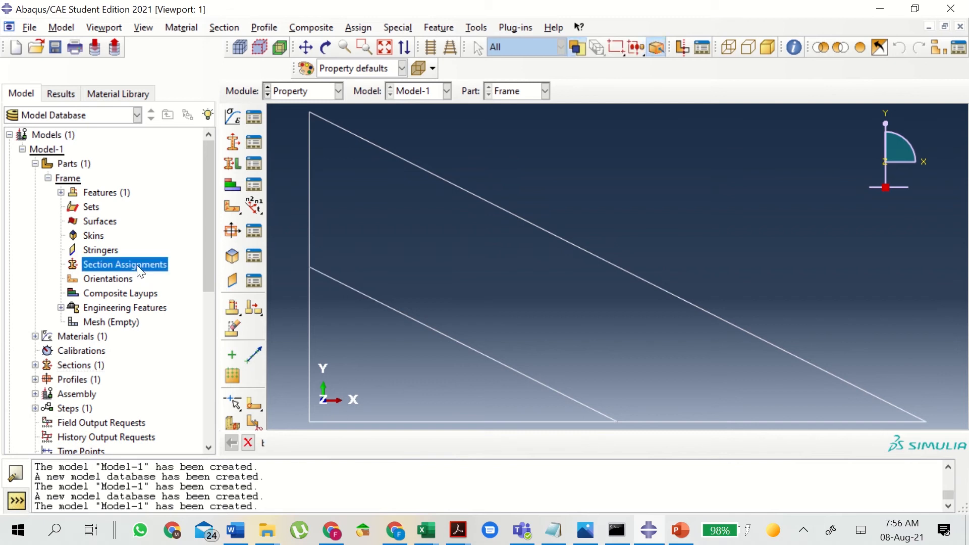
double_click(138, 265)
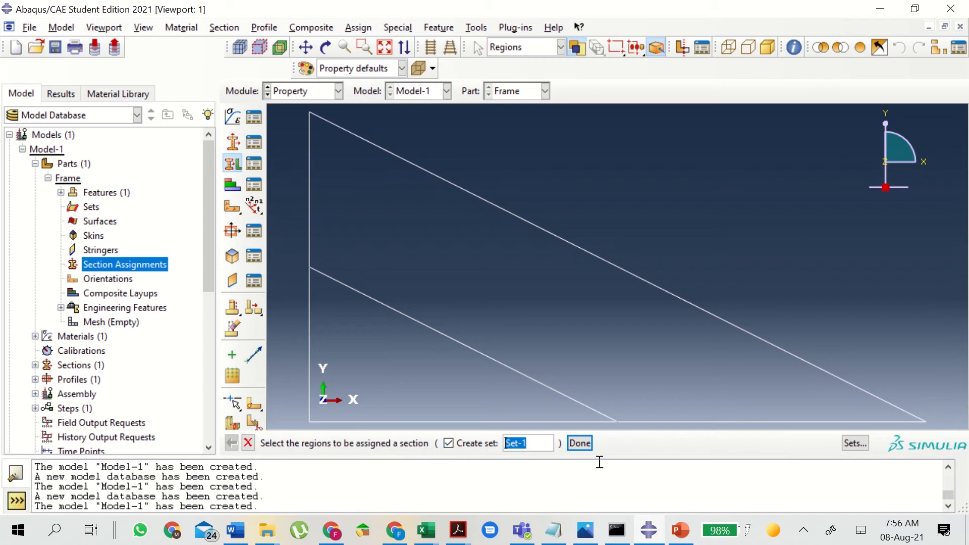
key(BackSpace)
text(all)
drag(289, 111, 943, 431)
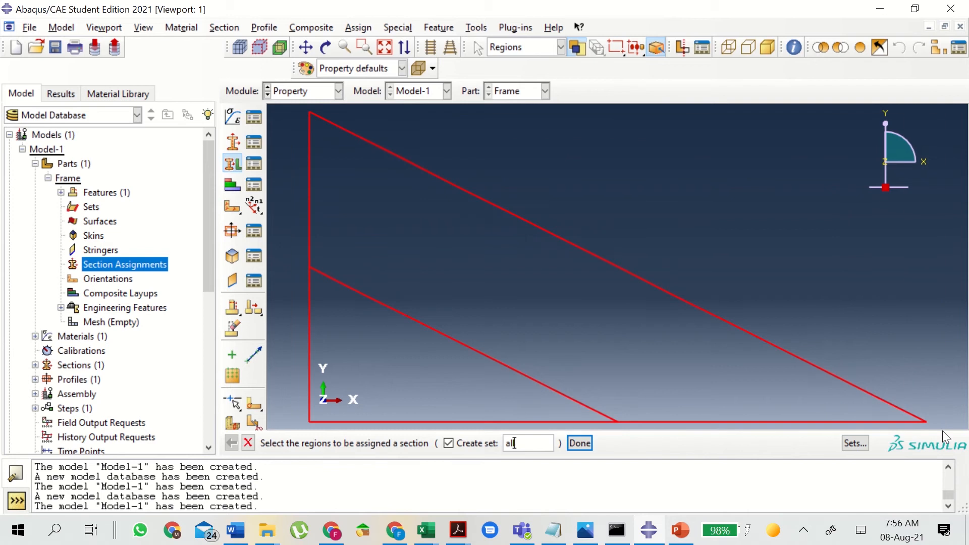
click(580, 443)
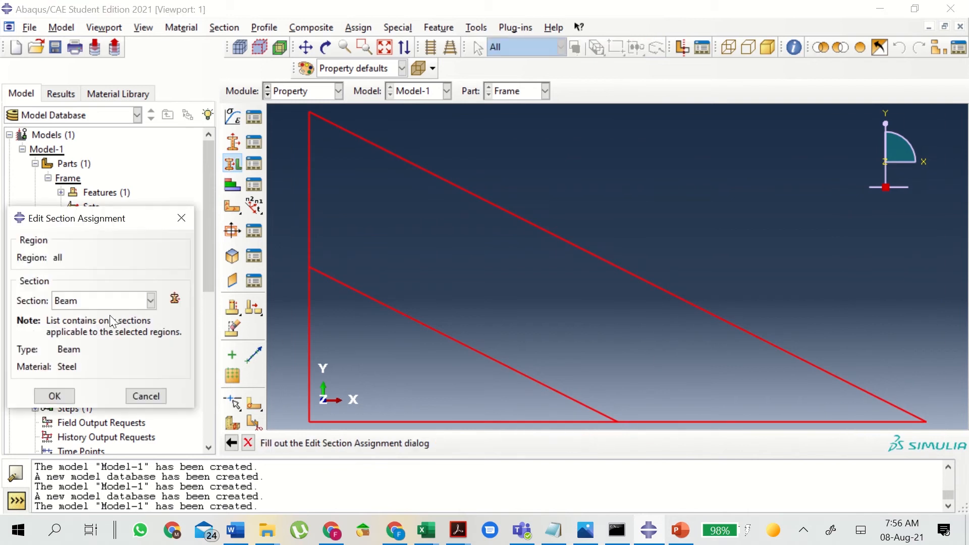
click(53, 396)
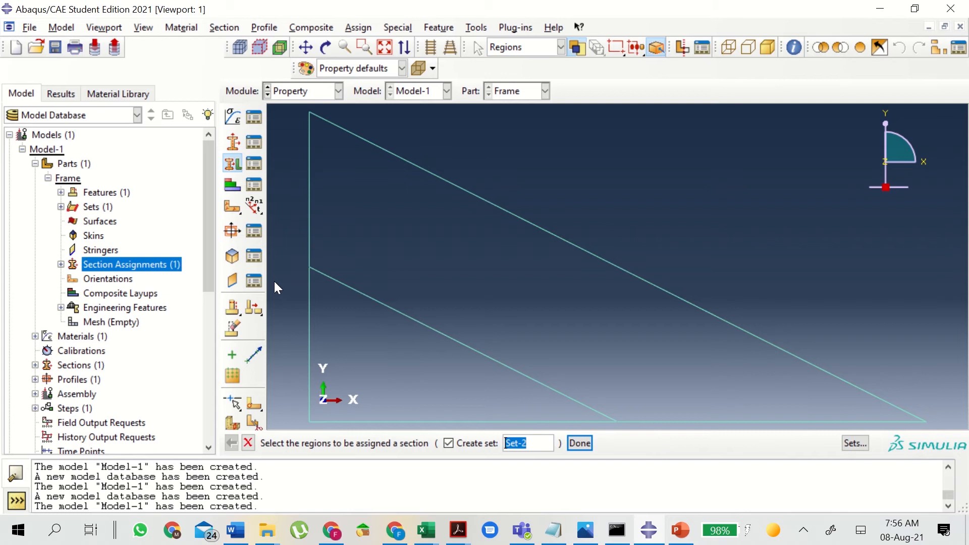
click(248, 443)
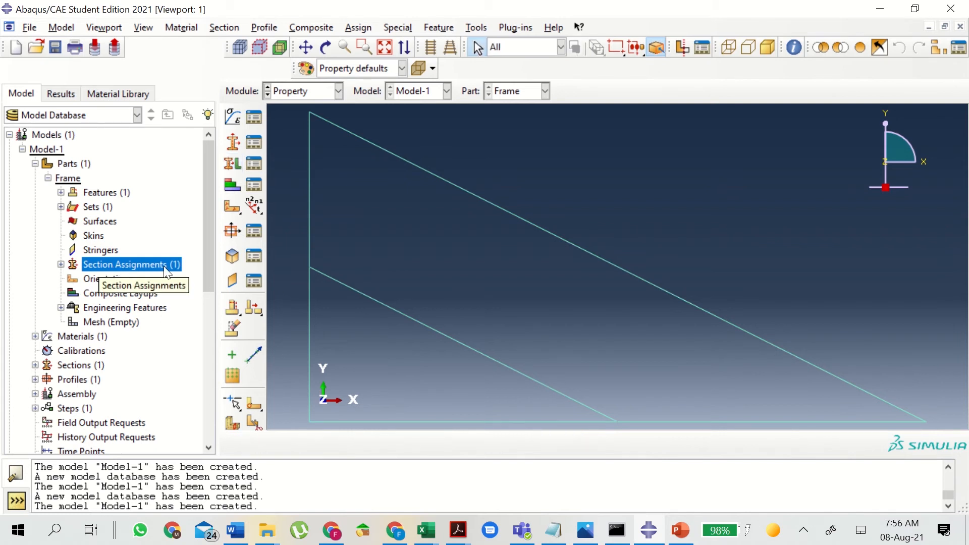
Assign a beam section orientation to the set all with an n1 direction of 0.0,0.0,-1.0
mouse_move(368, 5)
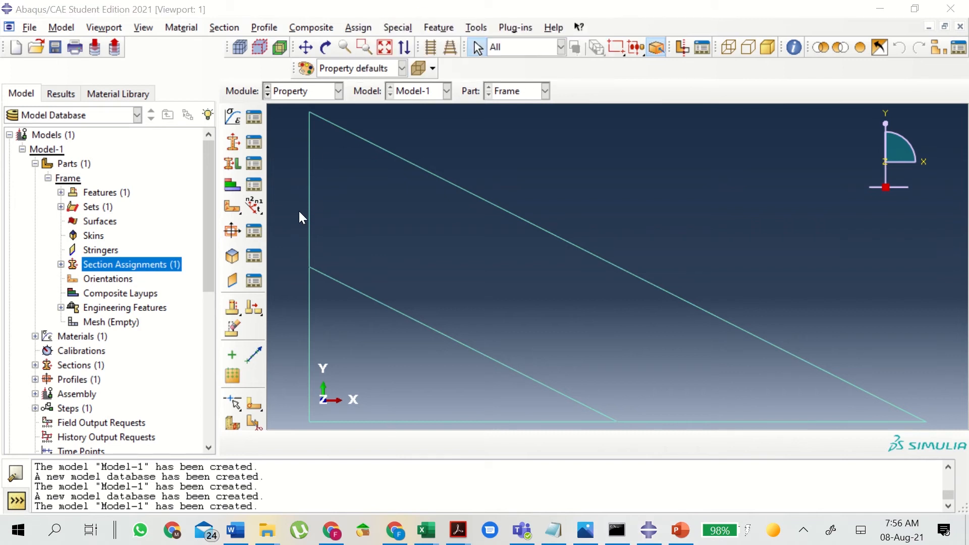
click(256, 207)
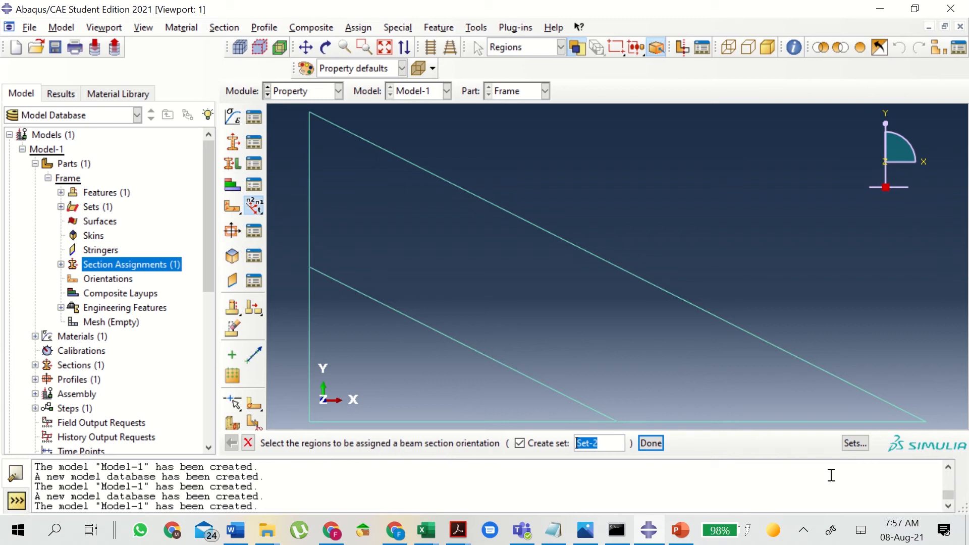
click(862, 444)
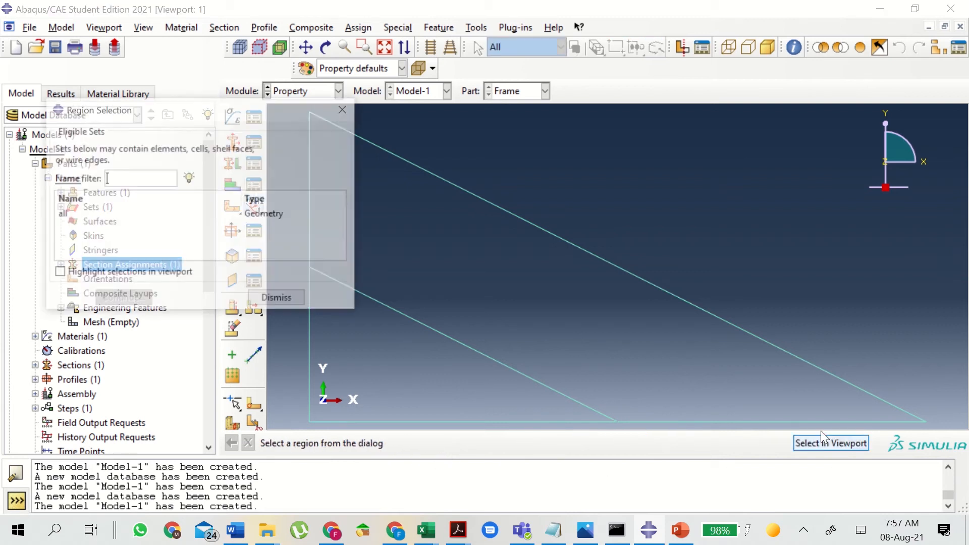
click(65, 216)
click(132, 300)
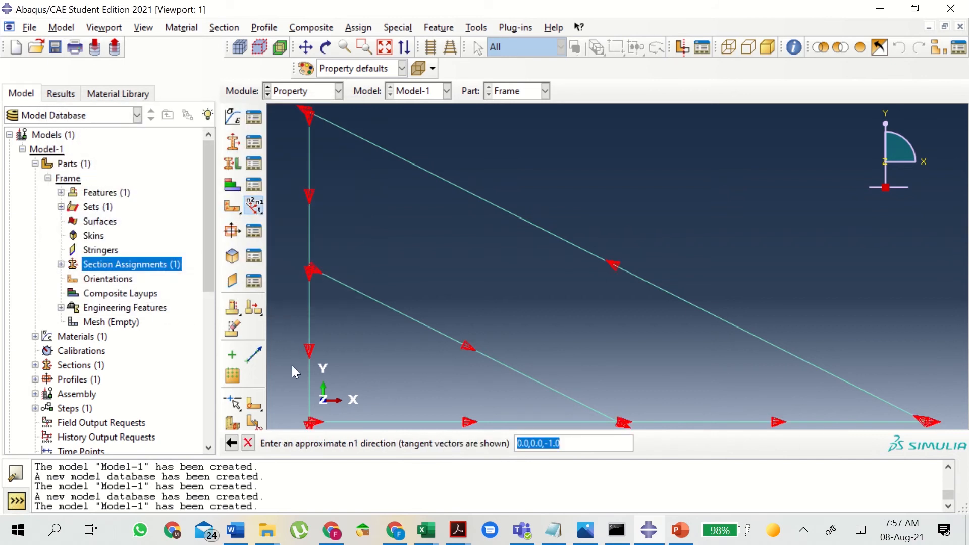
click(568, 441)
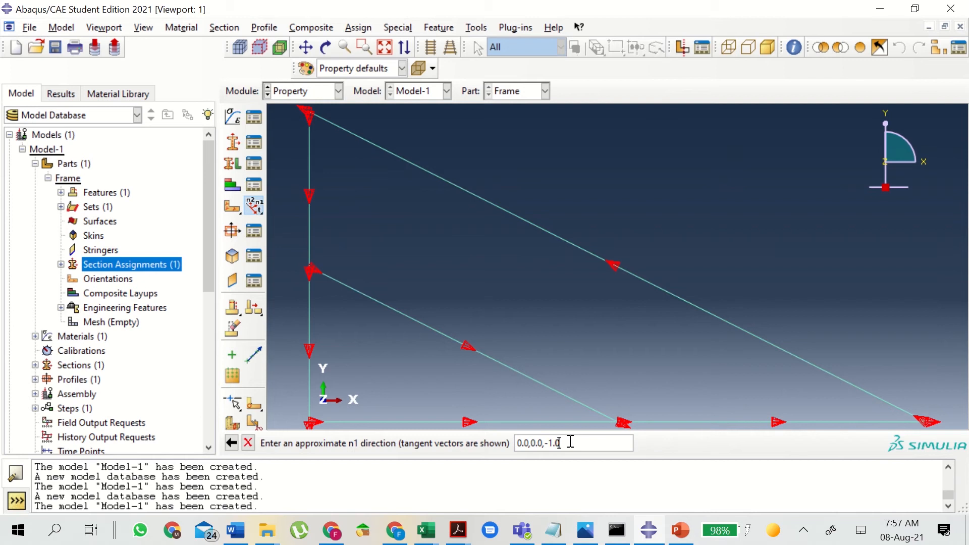
key(Return)
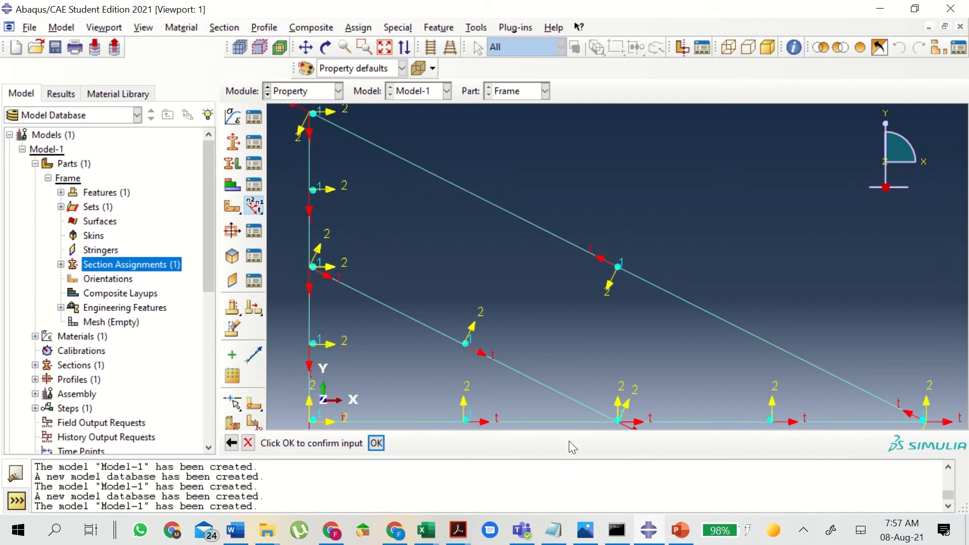
click(376, 443)
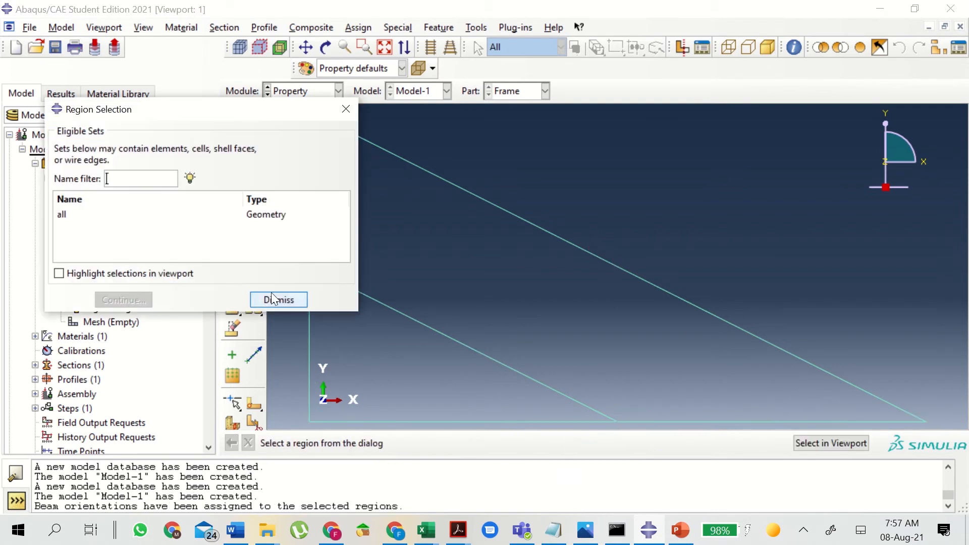
click(278, 301)
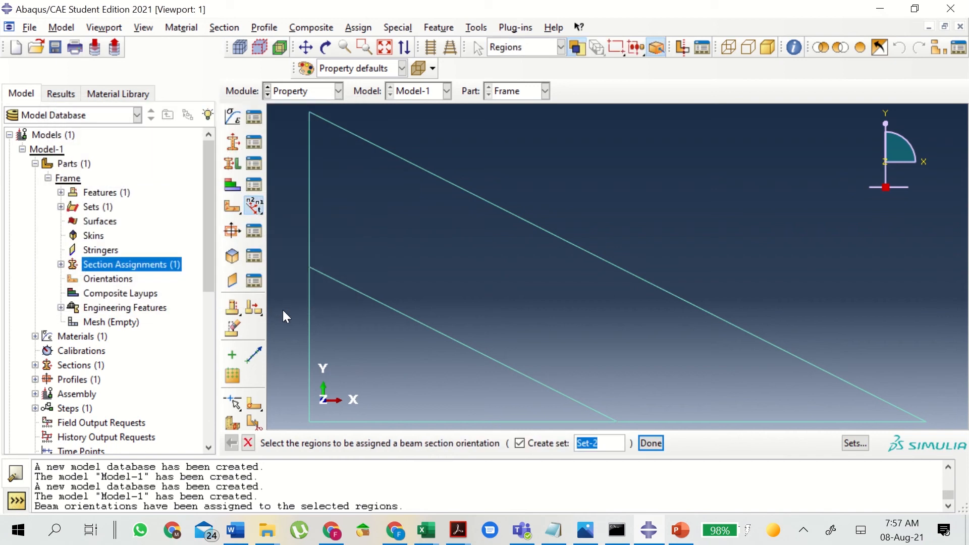
key(Return)
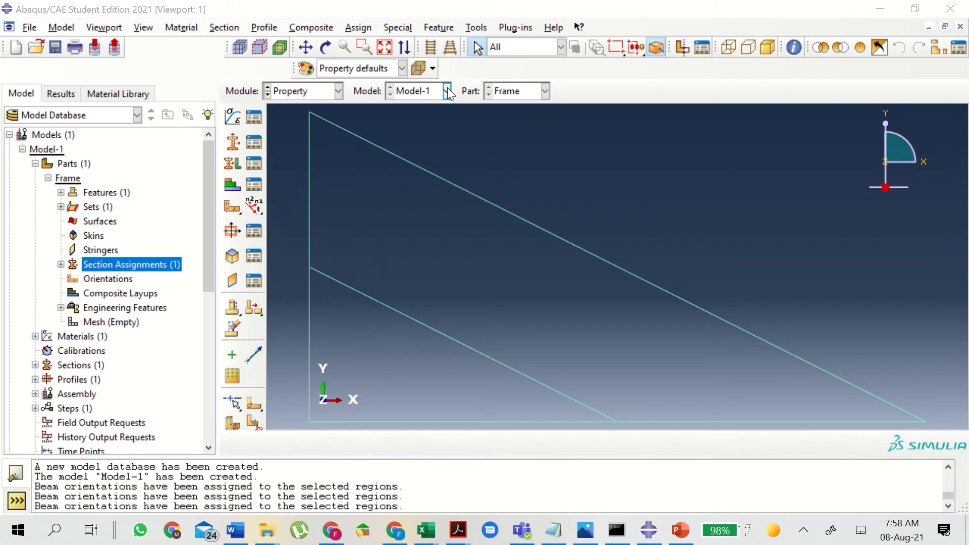
Preview the Frame part with its beam profiles rendered, and switch the profile rendering off again
click(141, 28)
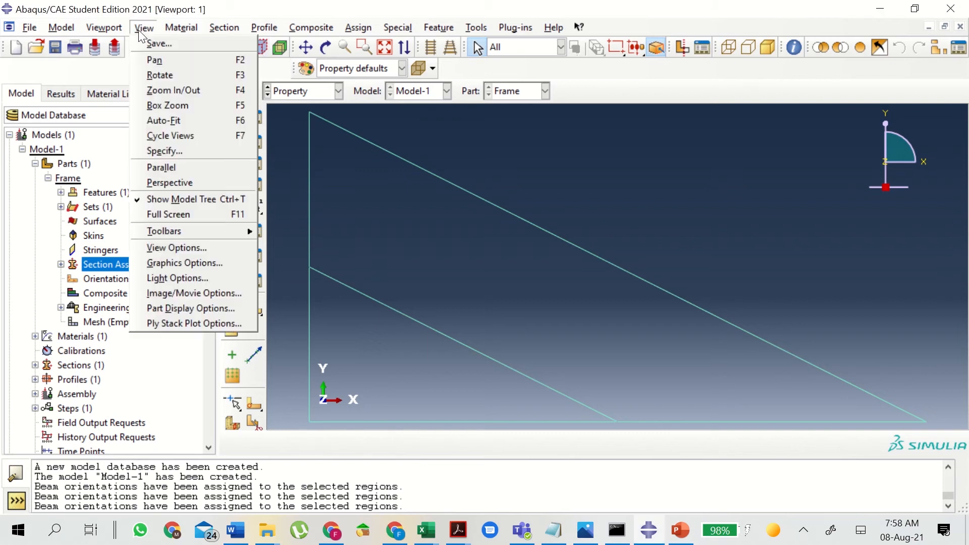
click(175, 308)
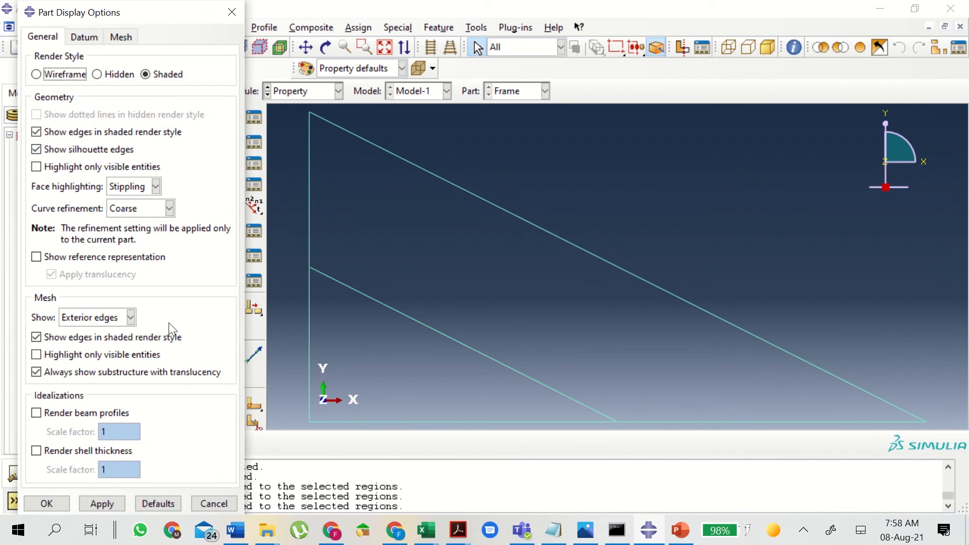
click(98, 413)
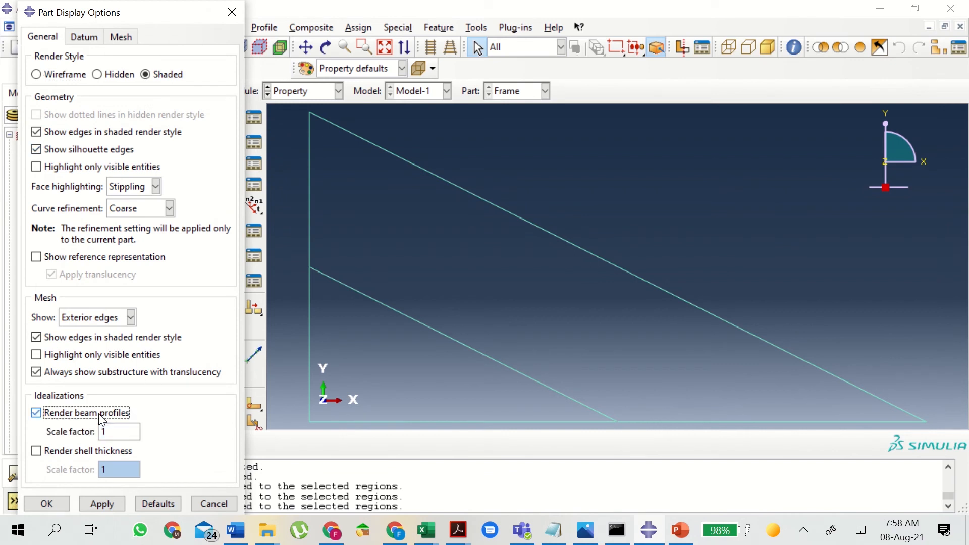
click(107, 500)
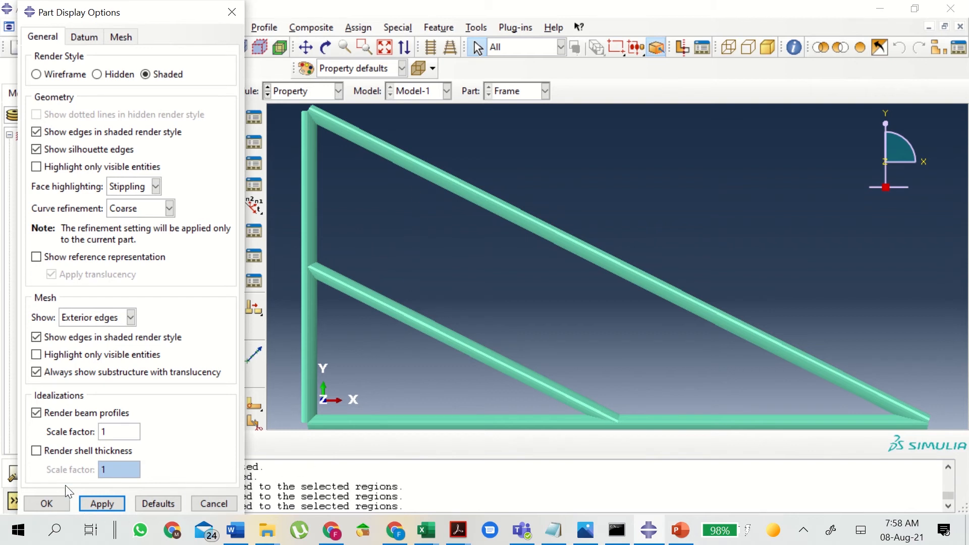
click(40, 414)
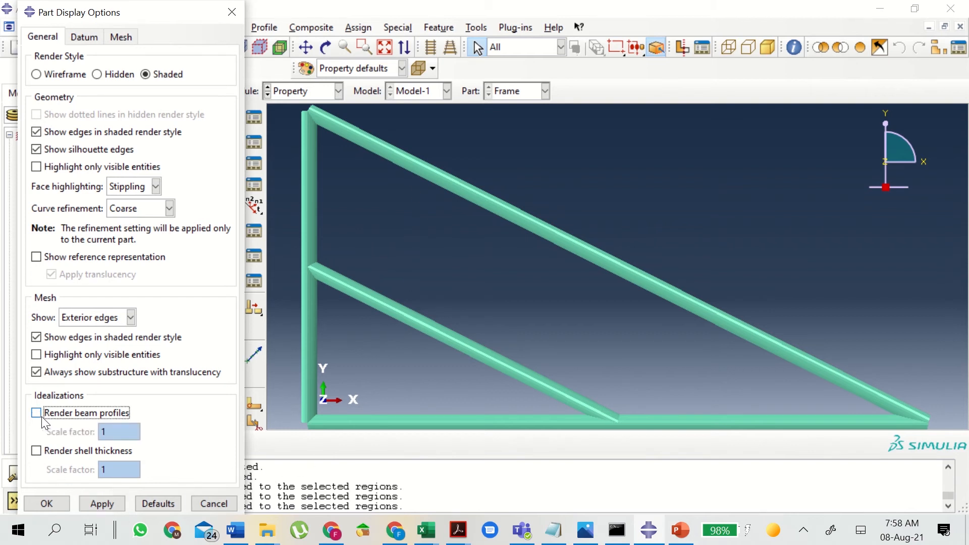
click(111, 501)
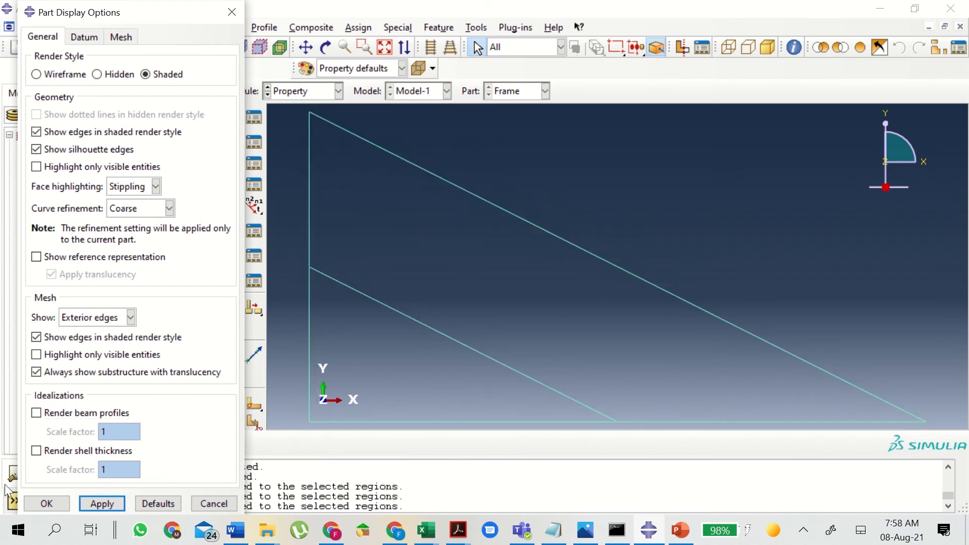
click(46, 503)
Create a dependent instance of the Frame part in the assembly
mouse_move(386, 30)
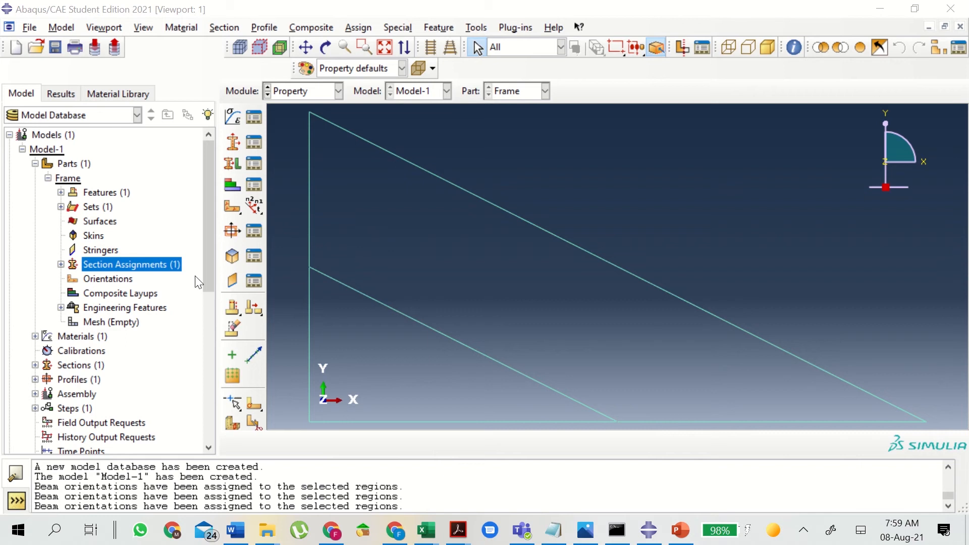
click(35, 164)
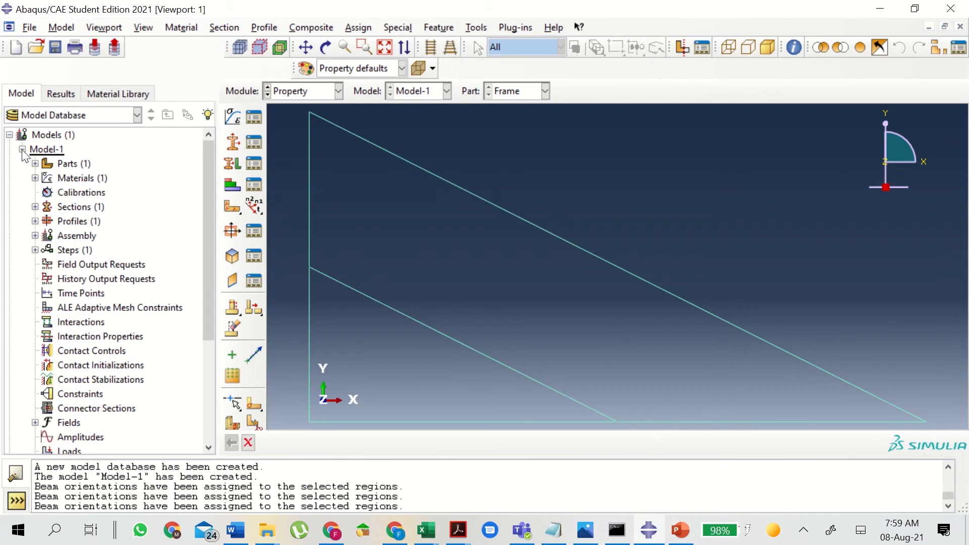
click(22, 149)
click(22, 150)
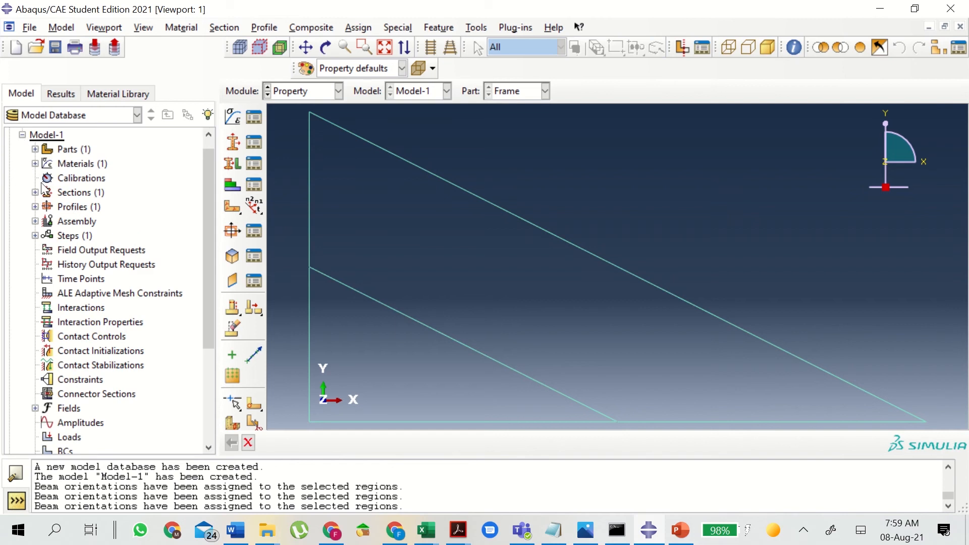
click(34, 221)
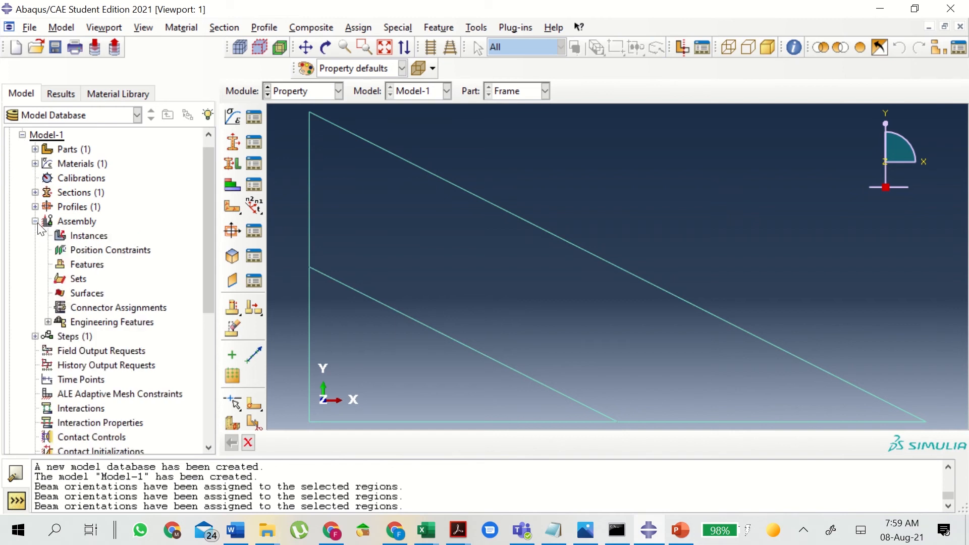
click(79, 236)
double_click(79, 236)
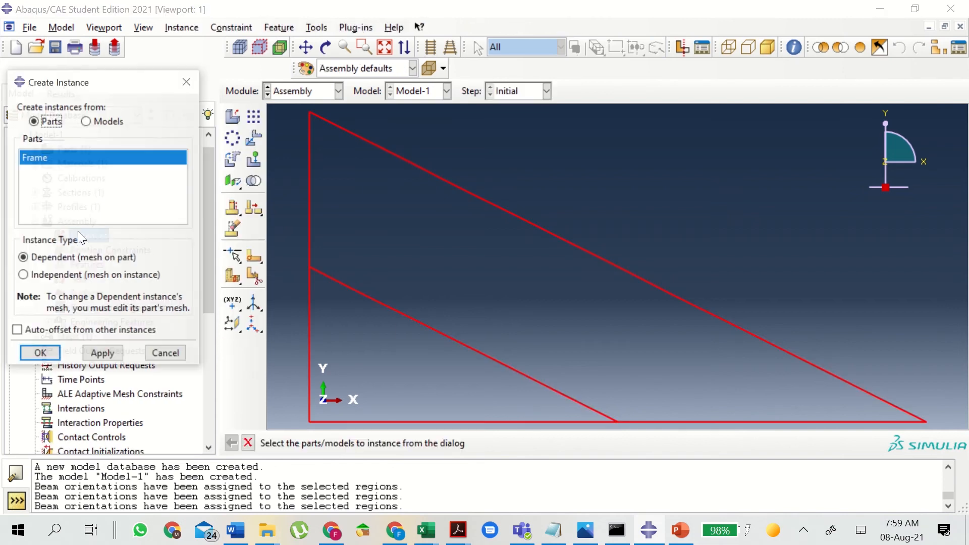
click(45, 354)
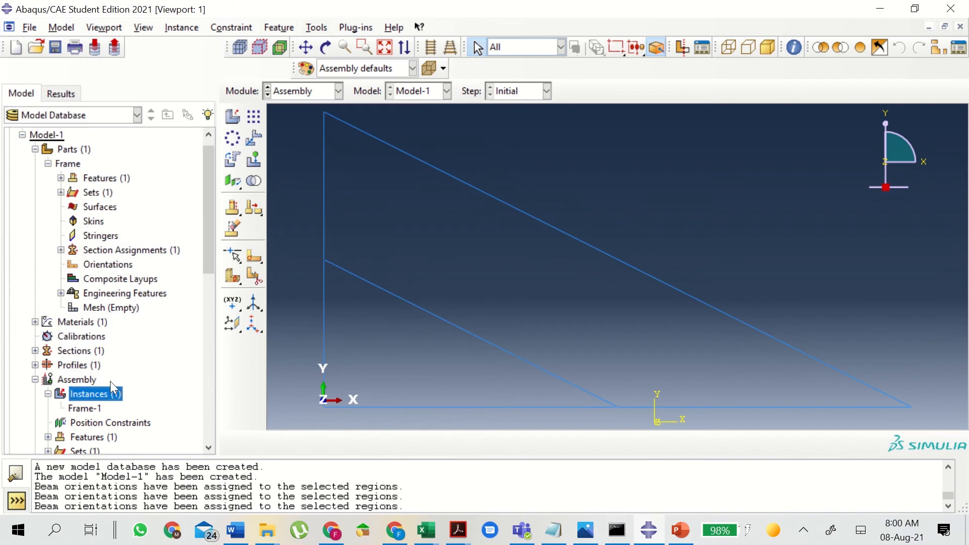
click(100, 408)
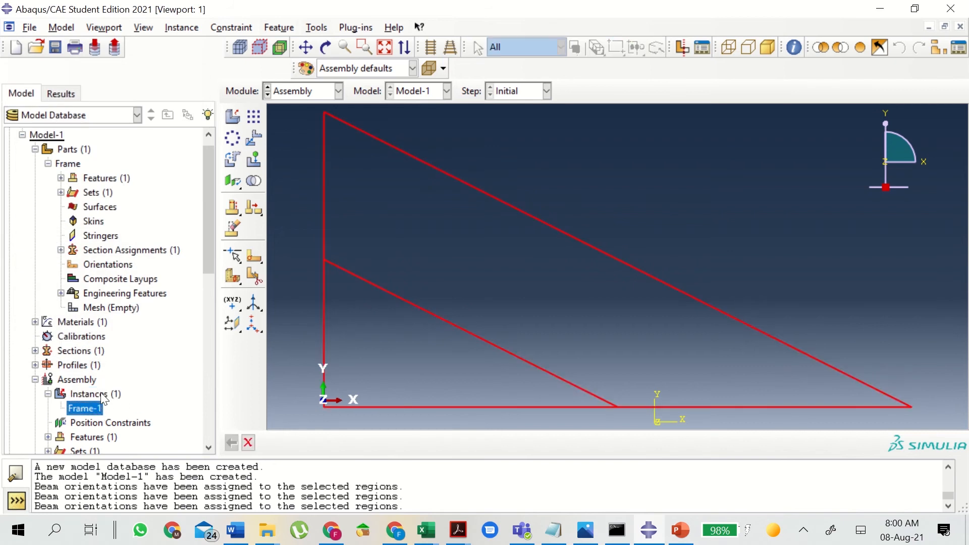
click(101, 394)
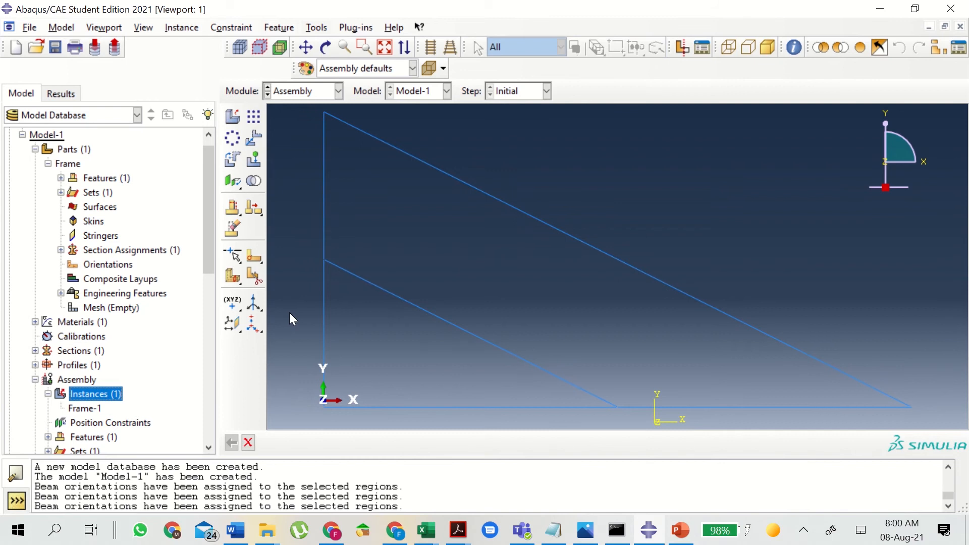
click(248, 443)
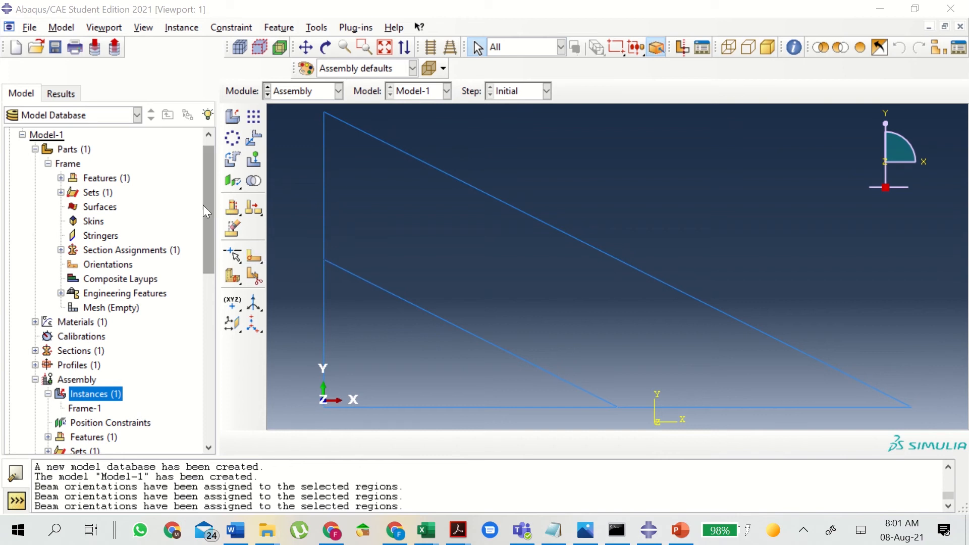
Create a Static, General step named Apply Load after the Initial step, keeping the default settings
drag(209, 199, 208, 256)
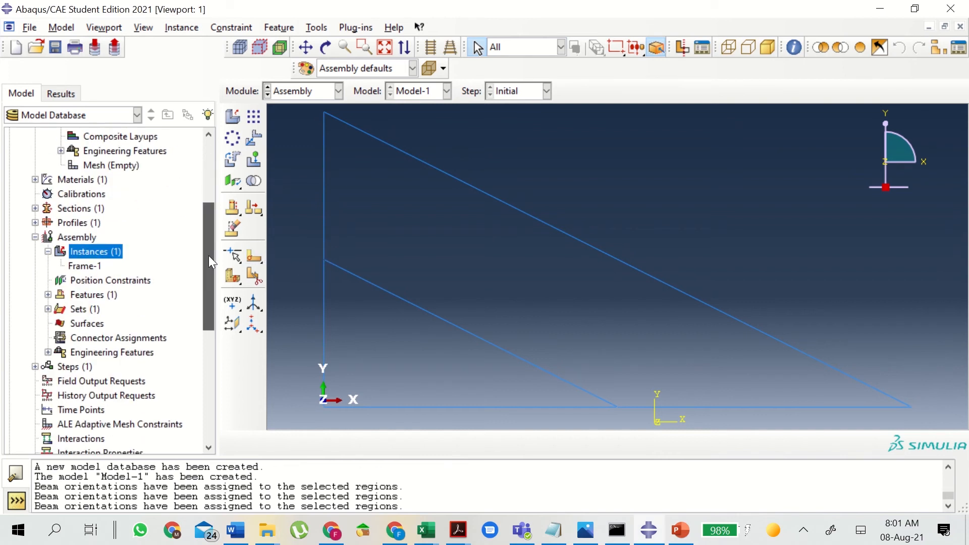
double_click(83, 367)
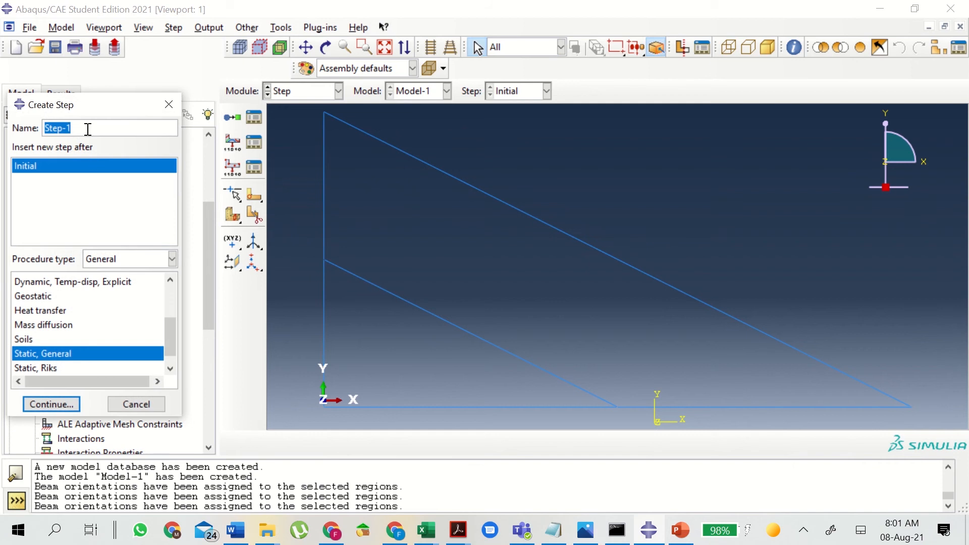
text(Apply Load)
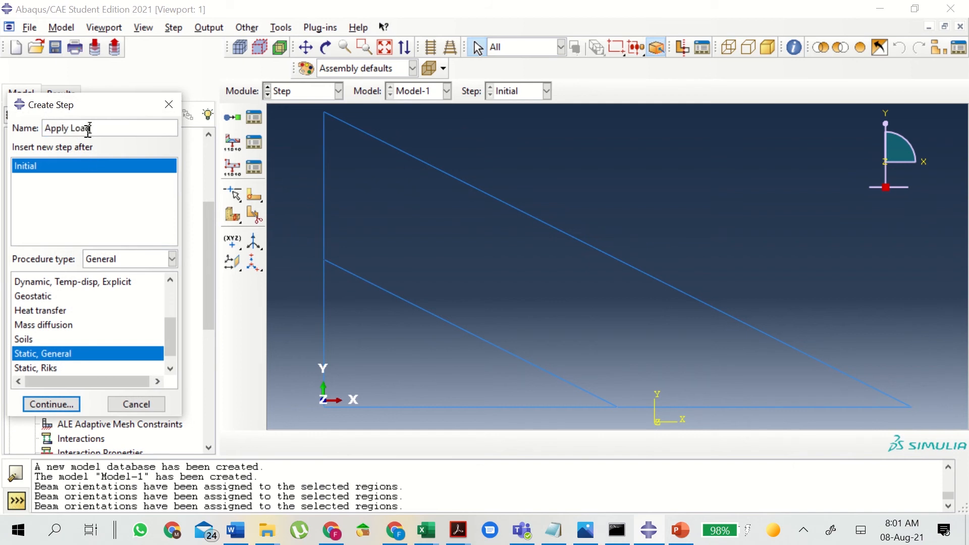
click(134, 260)
click(135, 261)
click(51, 405)
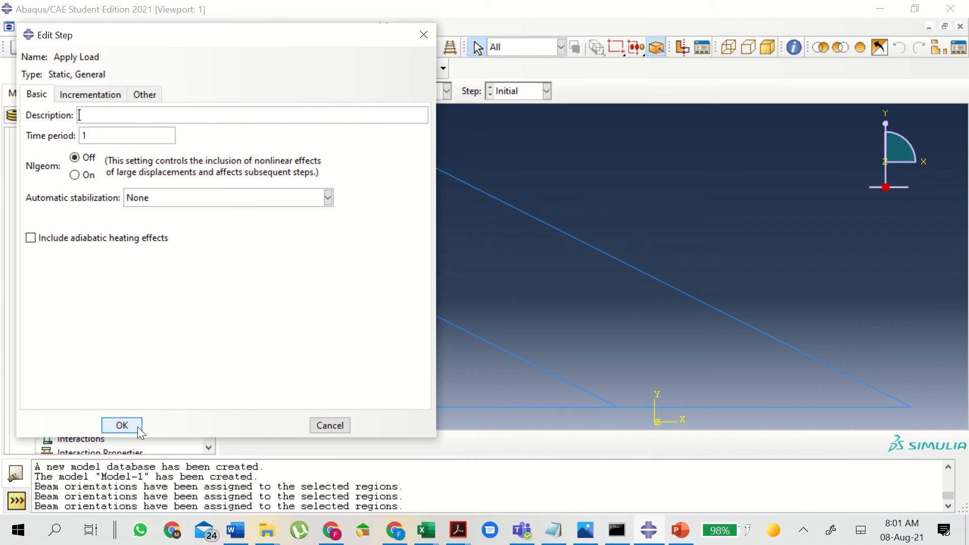
click(121, 425)
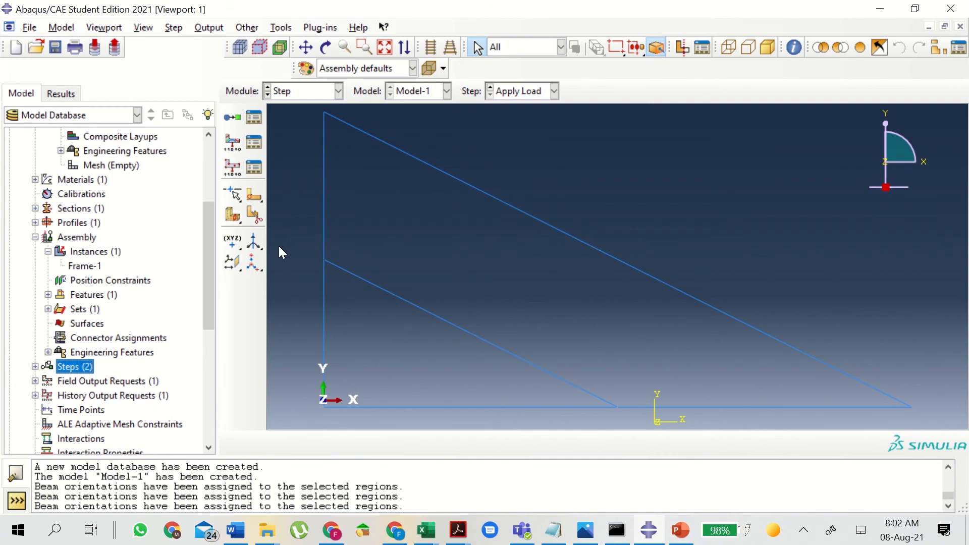
Examine the two bottom corners of the frame up close, finishing with the whole frame in view
drag(210, 256, 196, 348)
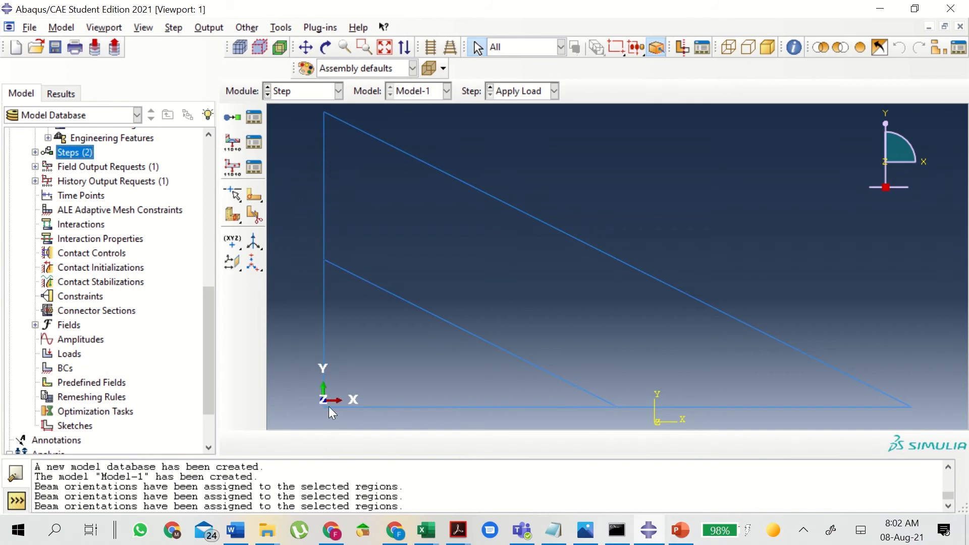
scroll(326, 401, down, 4)
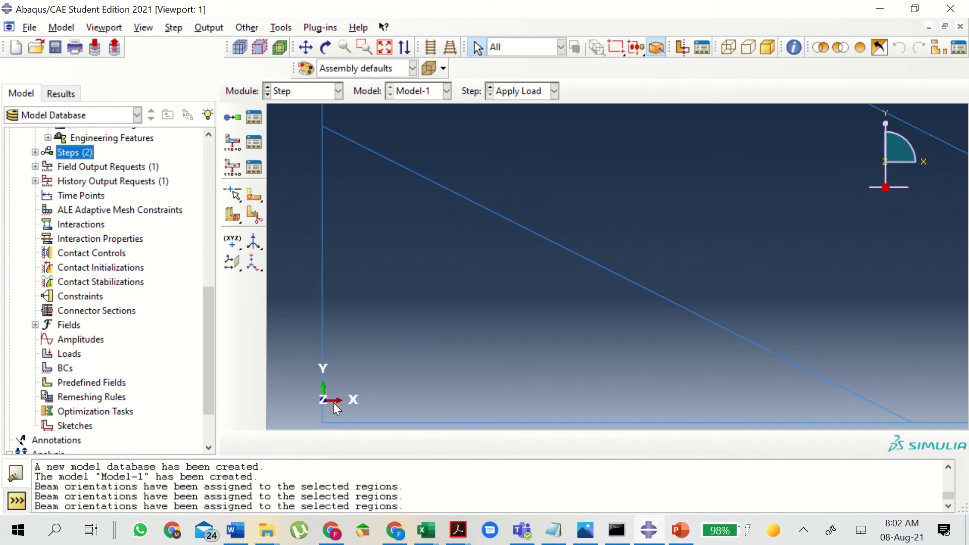
scroll(334, 423, up, 3)
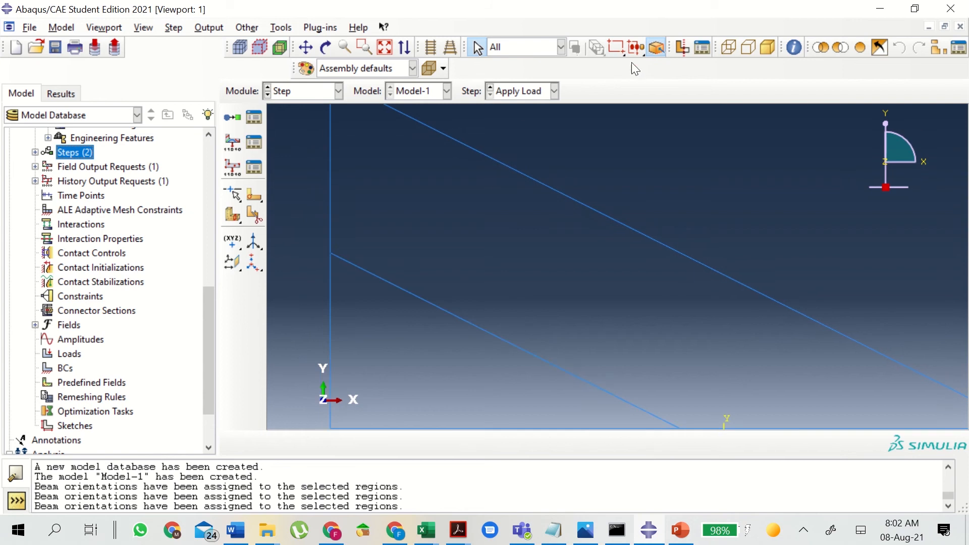
click(306, 47)
drag(351, 337, 350, 247)
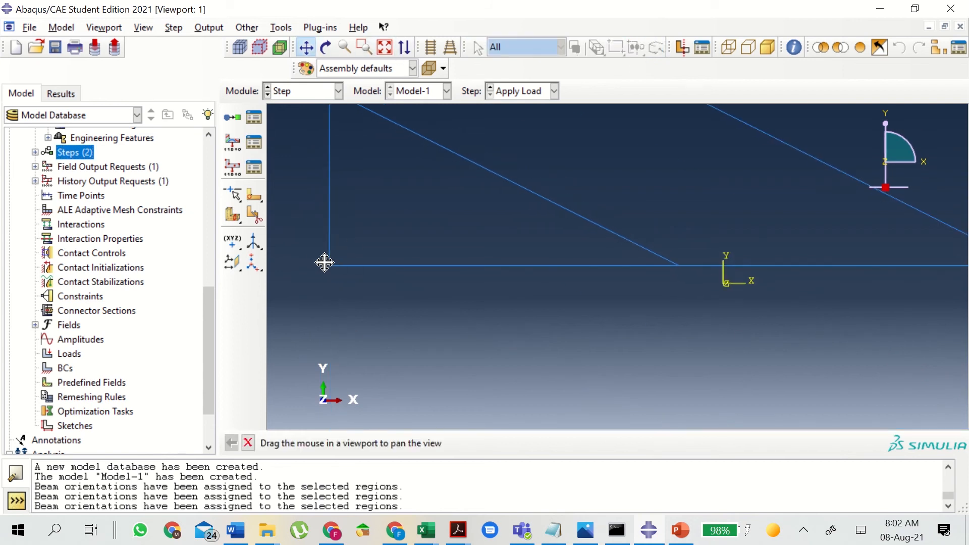
drag(800, 263, 507, 264)
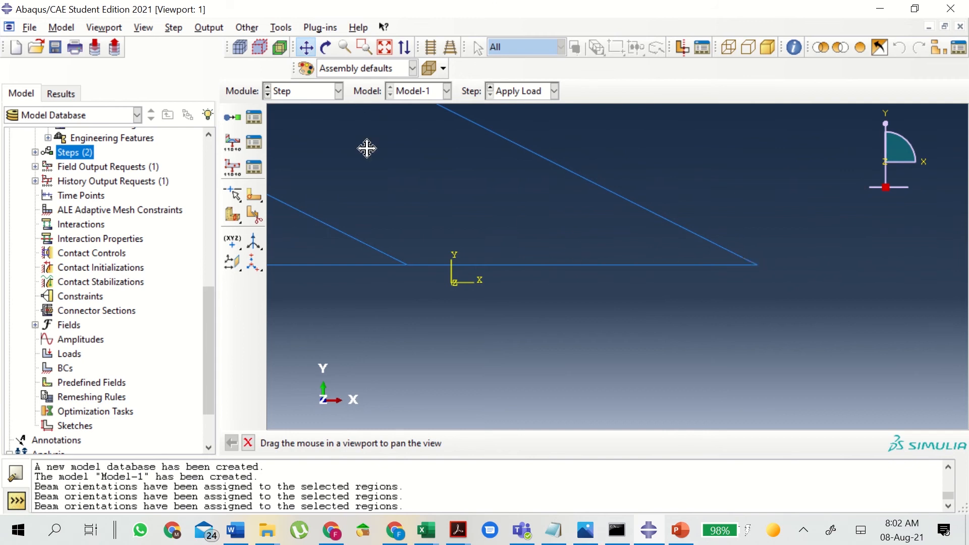
click(384, 50)
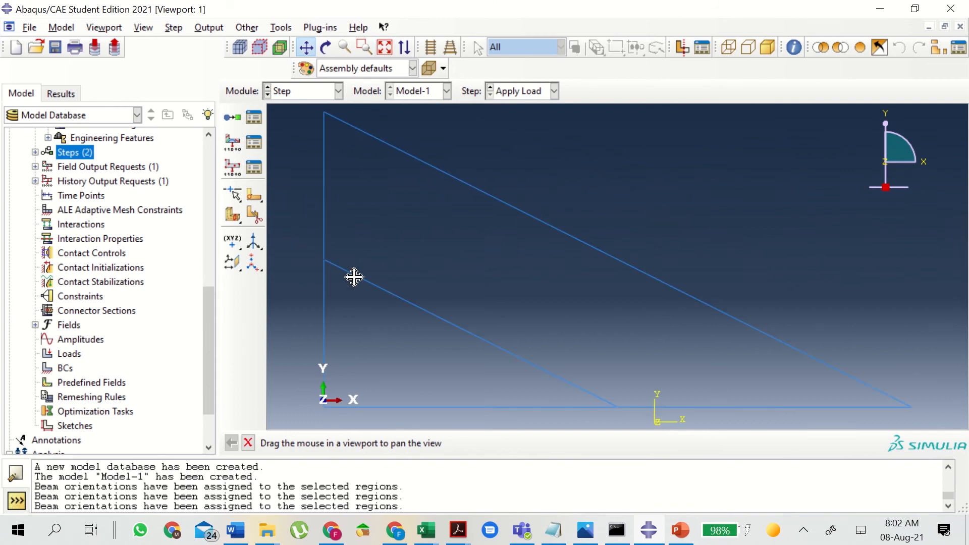
click(307, 48)
Create a Displacement/Rotation boundary condition named Left-fixed in the Apply Load step on the frame's lower-left vertex, saving the region as a set named left
double_click(70, 368)
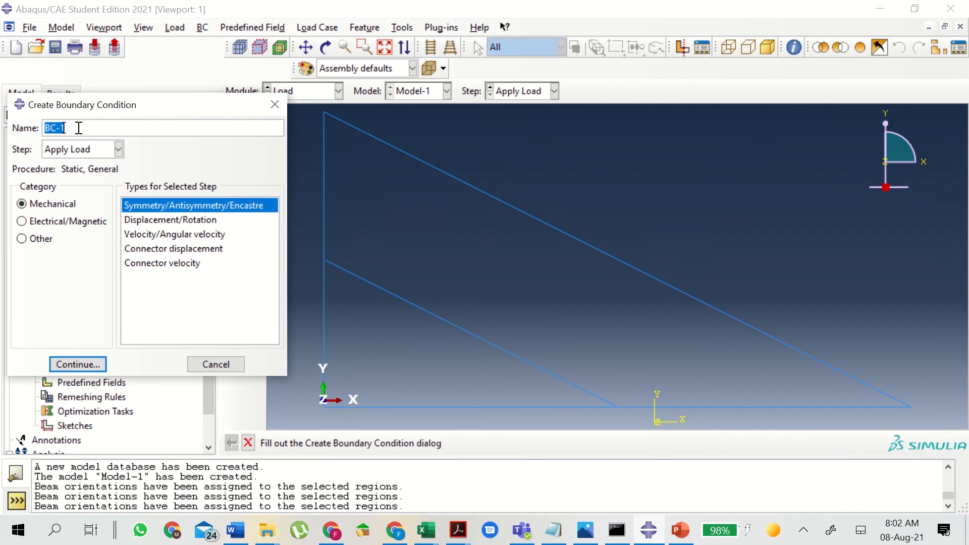
text(Left-fixed)
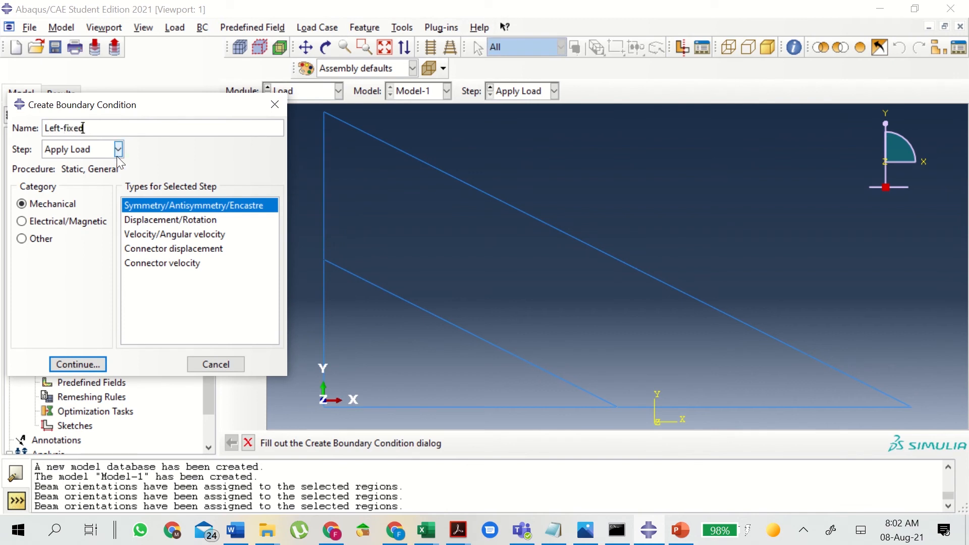
click(138, 221)
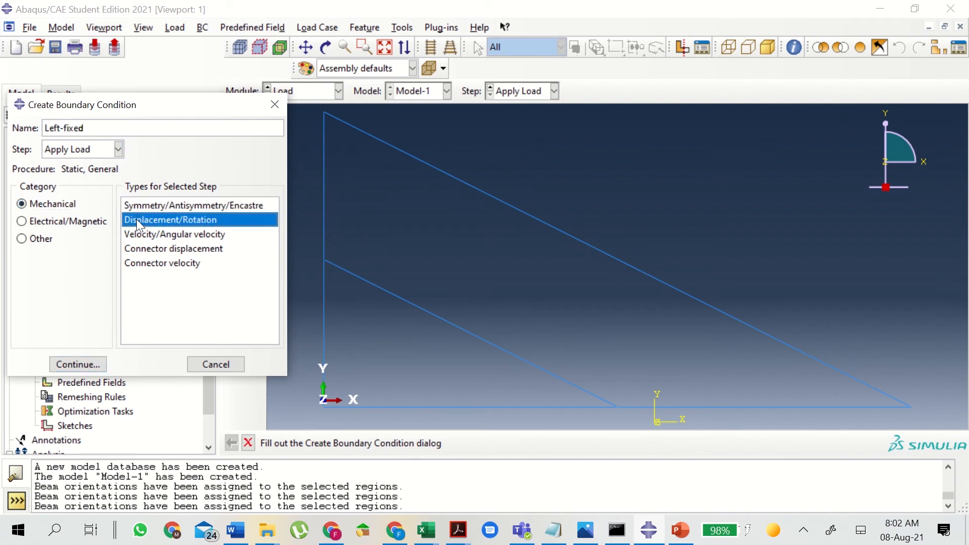
click(78, 365)
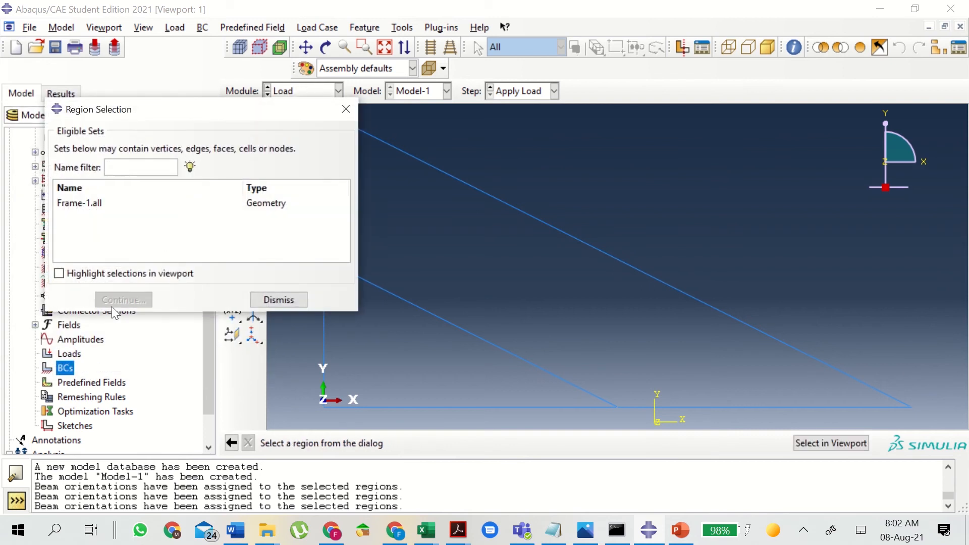
click(831, 443)
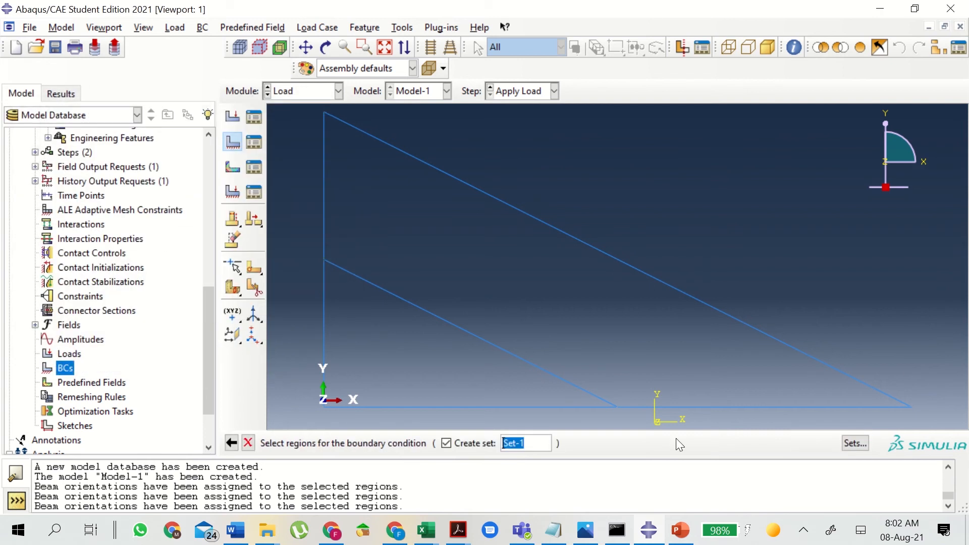
click(322, 407)
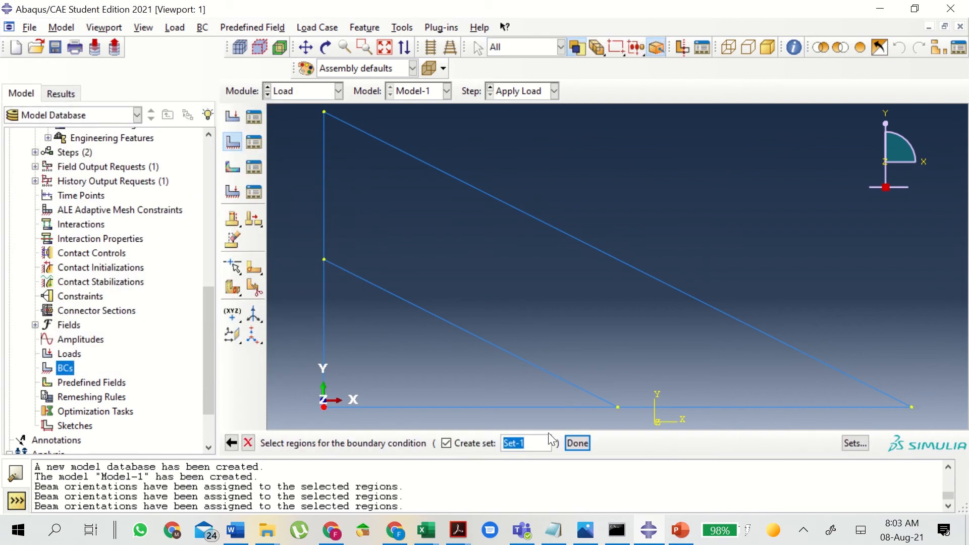
text(left)
click(587, 446)
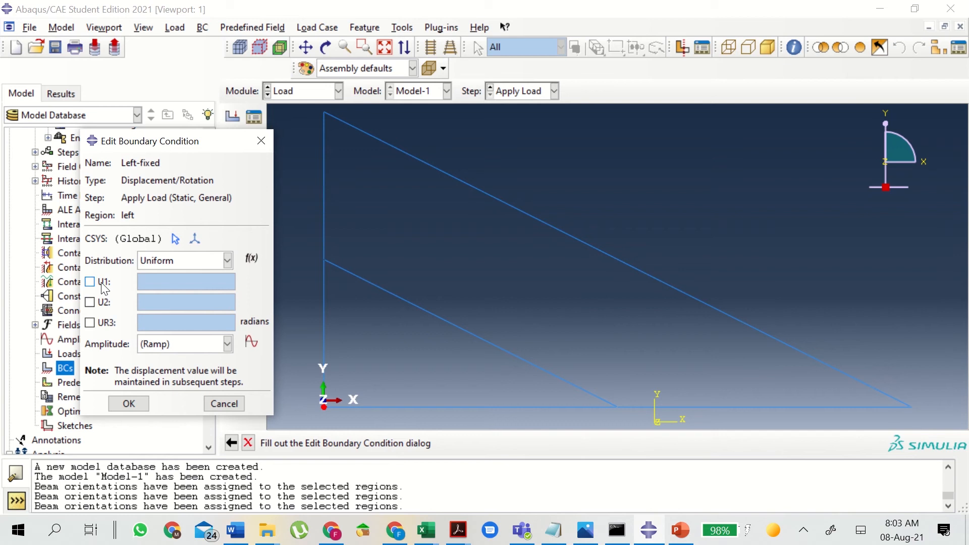
Constrain U1 and U2 to 0 in the Left-fixed boundary condition, leaving UR3 free
click(105, 287)
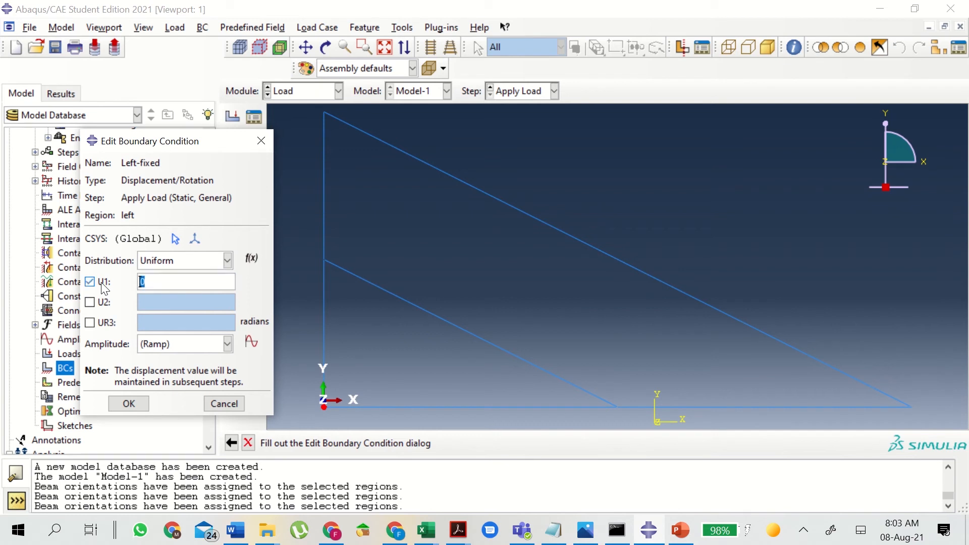
click(91, 303)
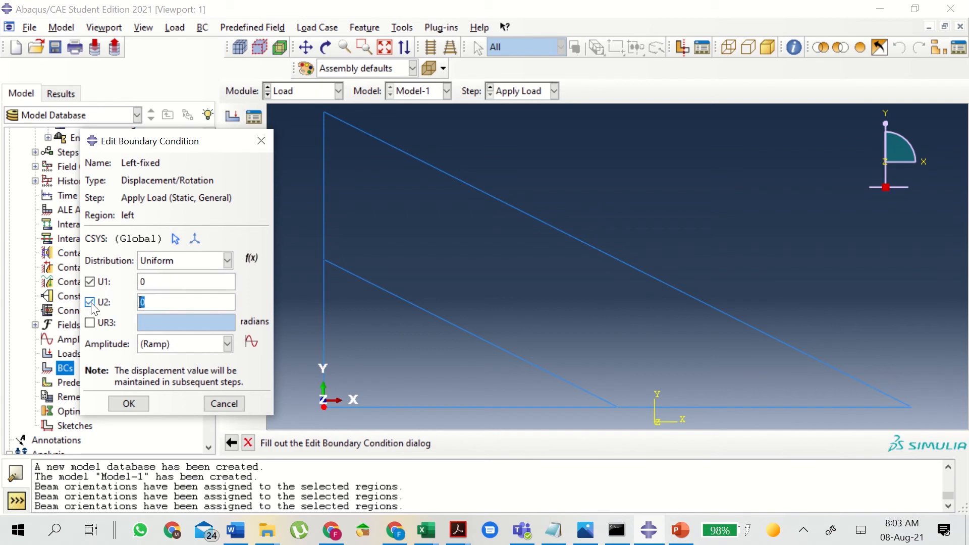
click(128, 404)
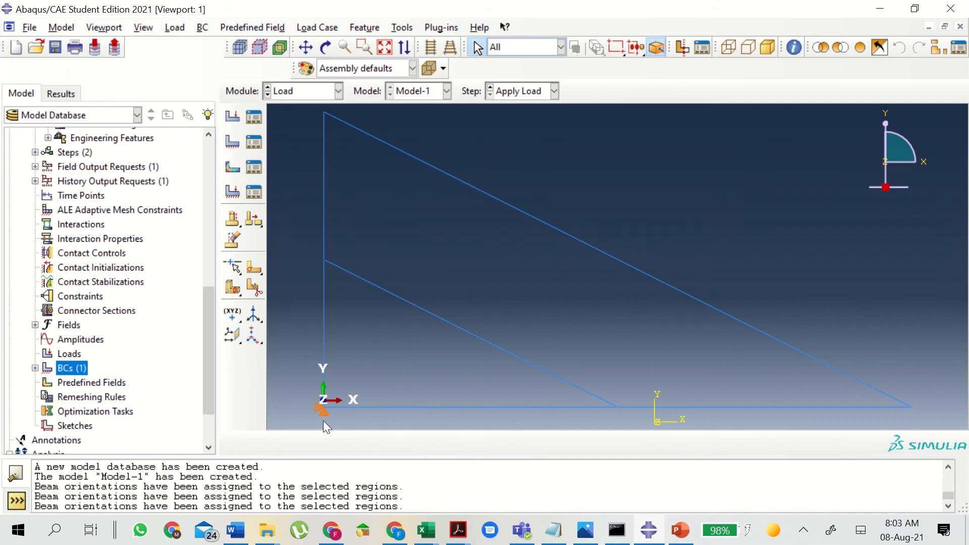
Create a Displacement/Rotation boundary condition named Right-Roller in the Apply Load step on the frame's lower-right vertex, saving the region as a set named right
double_click(80, 371)
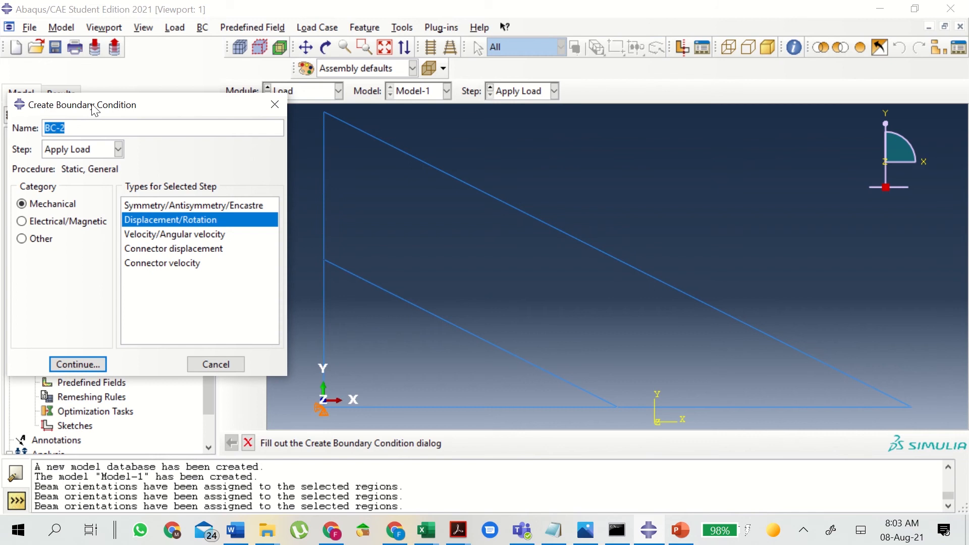
text(RIght)
key(BackSpace)
key(BackSpace)
key(BackSpace)
key(BackSpace)
text(Riht)
key(BackSpace)
key(BackSpace)
text(ght-Roller)
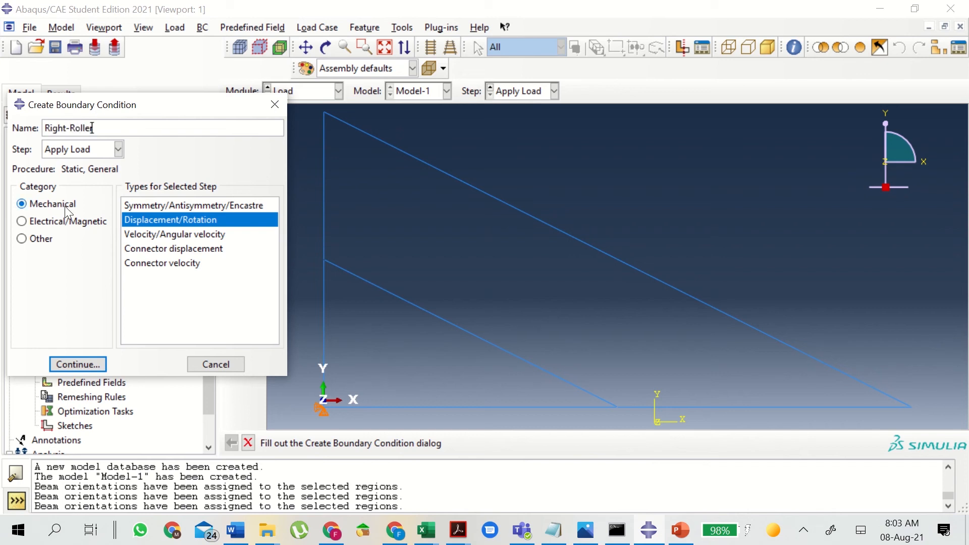
click(80, 364)
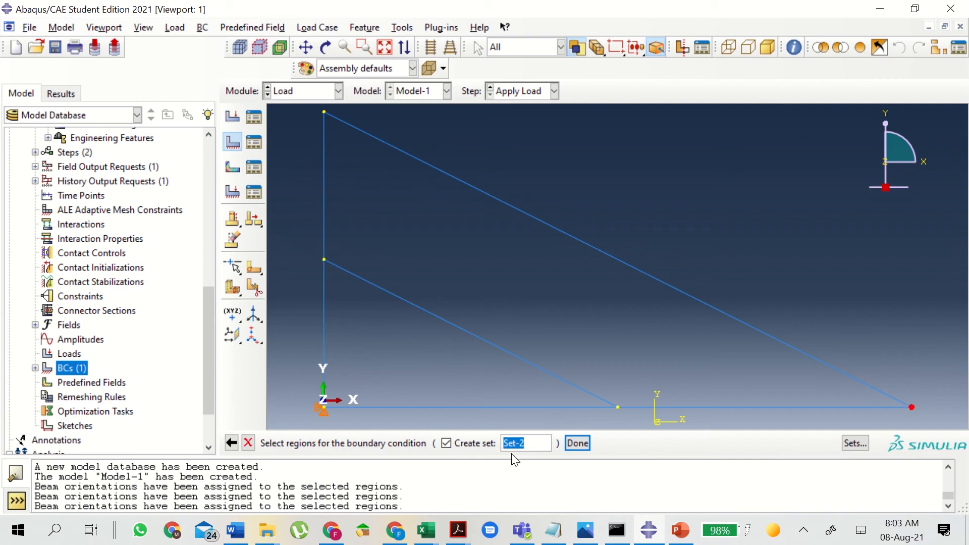
text(right)
click(577, 443)
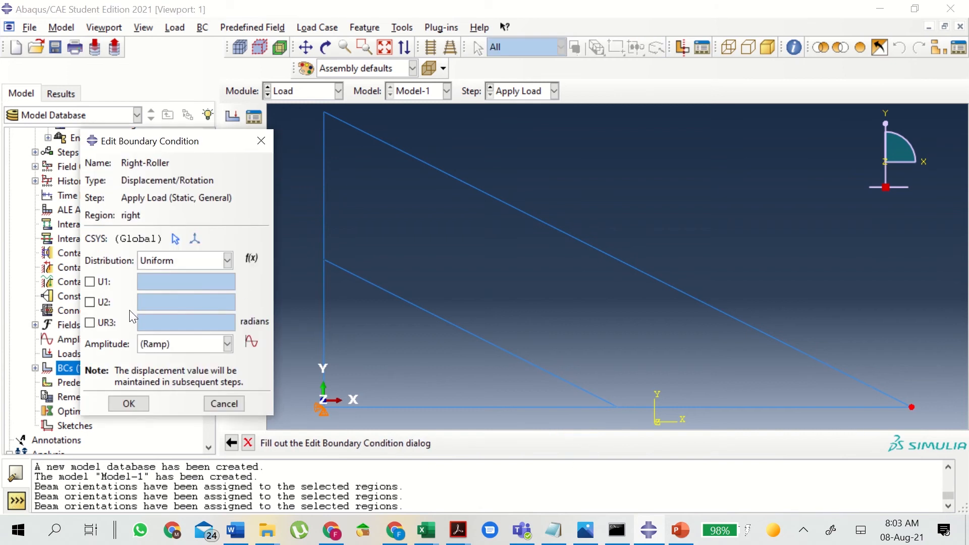
Constrain only U2 to 0 in the Right-Roller boundary condition
click(102, 305)
double_click(155, 303)
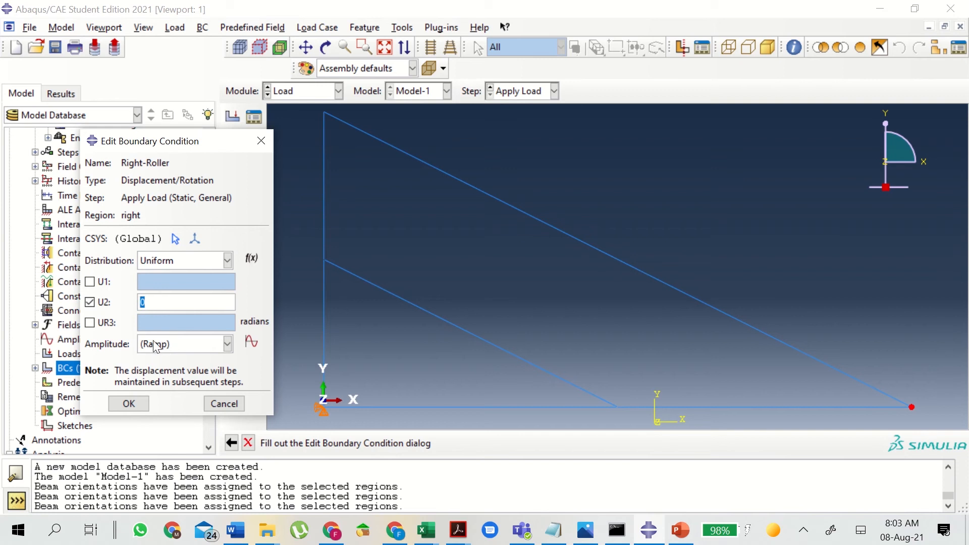
click(146, 405)
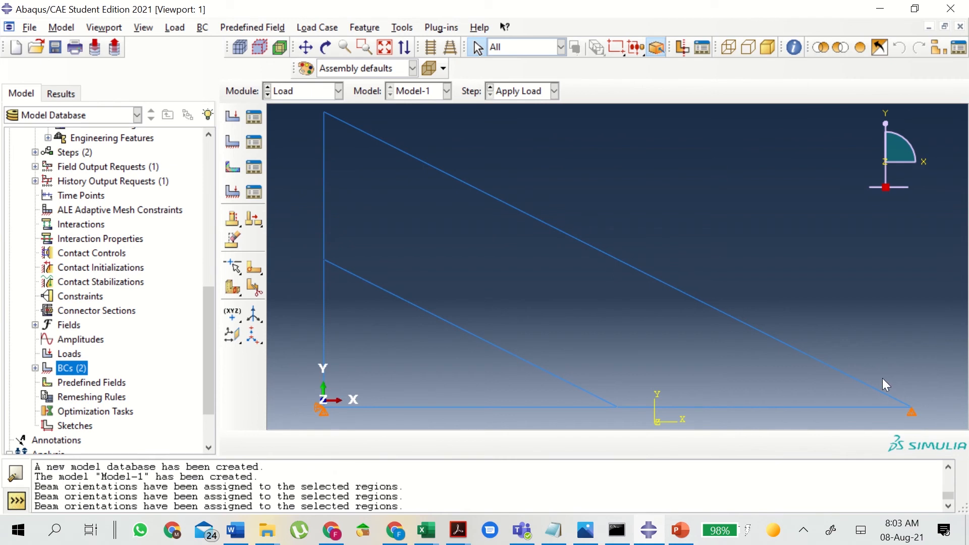
Begin a mechanical load of type Line load named Line Load in the Apply Load step
mouse_move(384, 5)
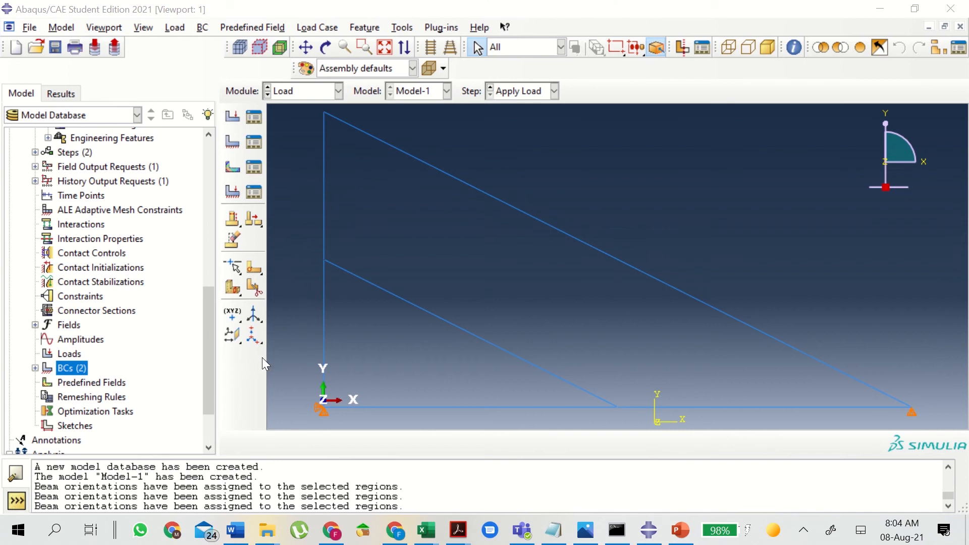
double_click(69, 353)
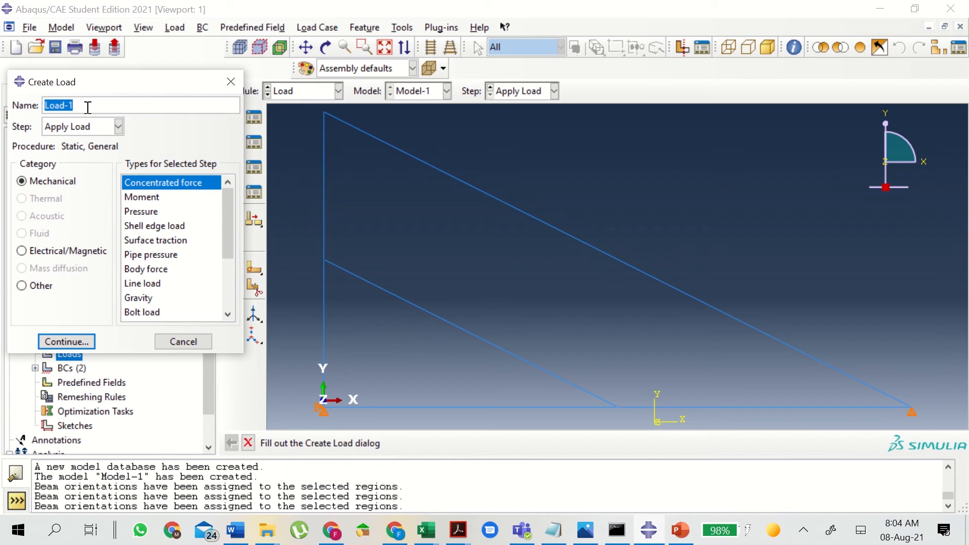
text(Line Load)
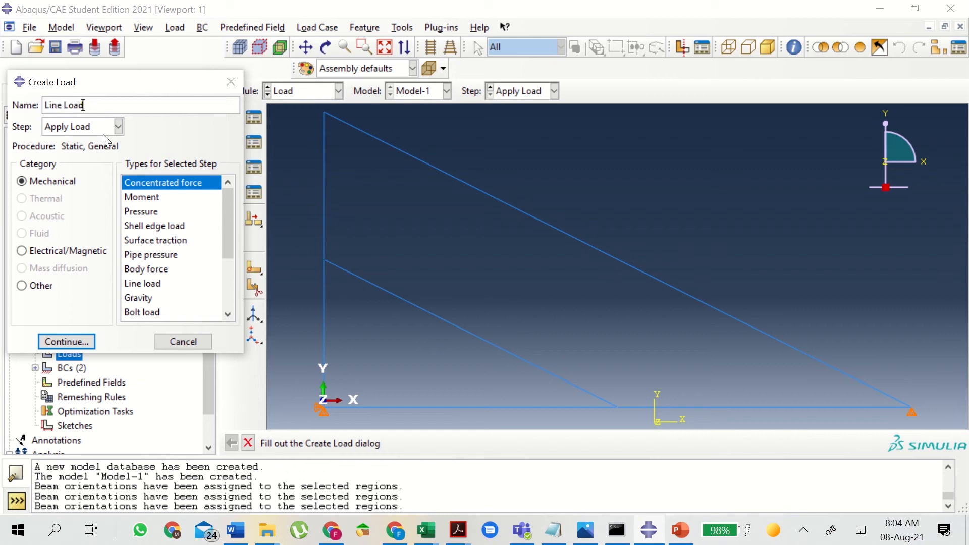
click(144, 285)
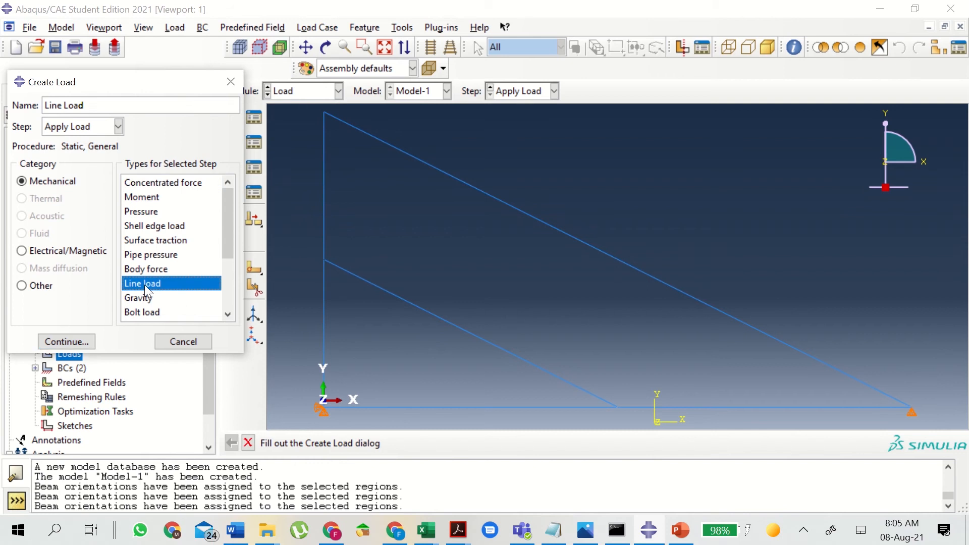
click(74, 339)
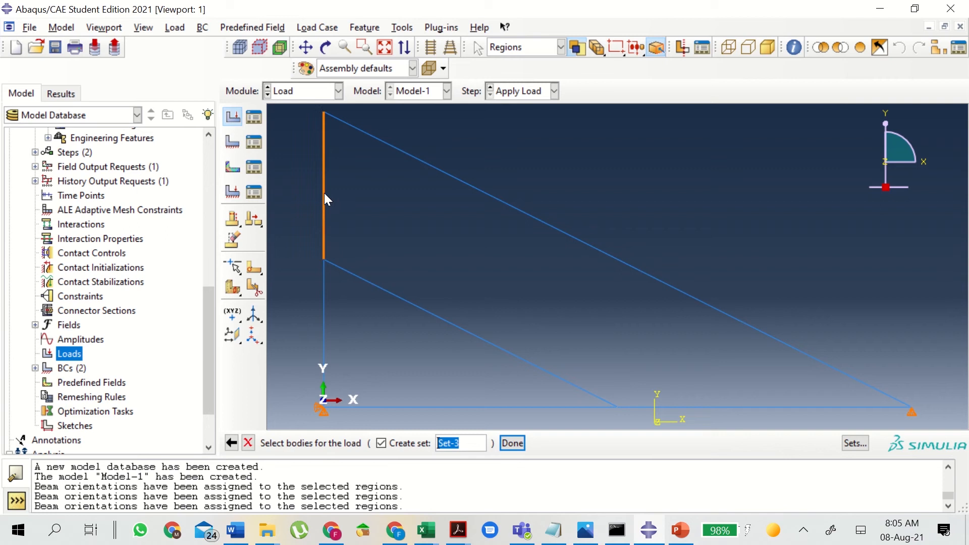
Apply the line load to both segments of the vertical member without creating a set, with Component 1 set to 40000
click(322, 305)
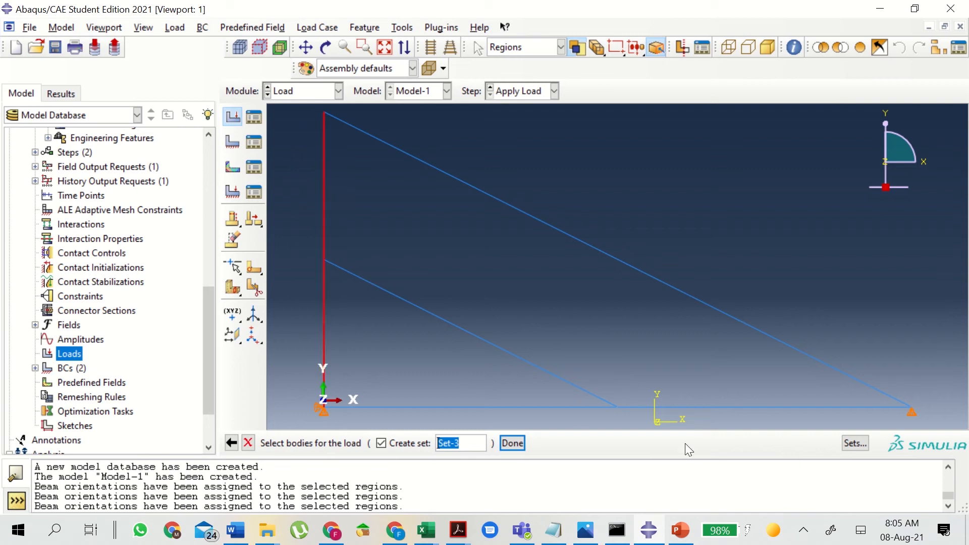
click(382, 443)
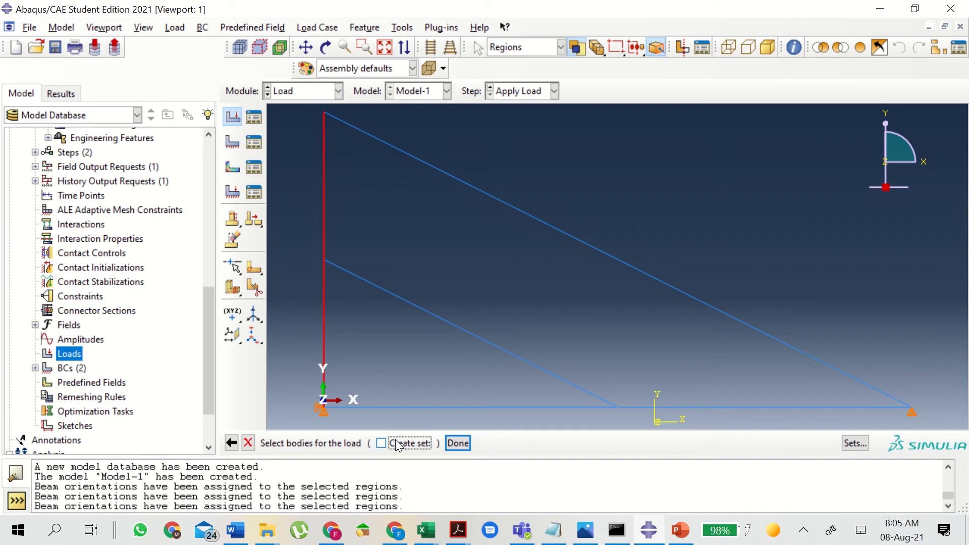
click(456, 444)
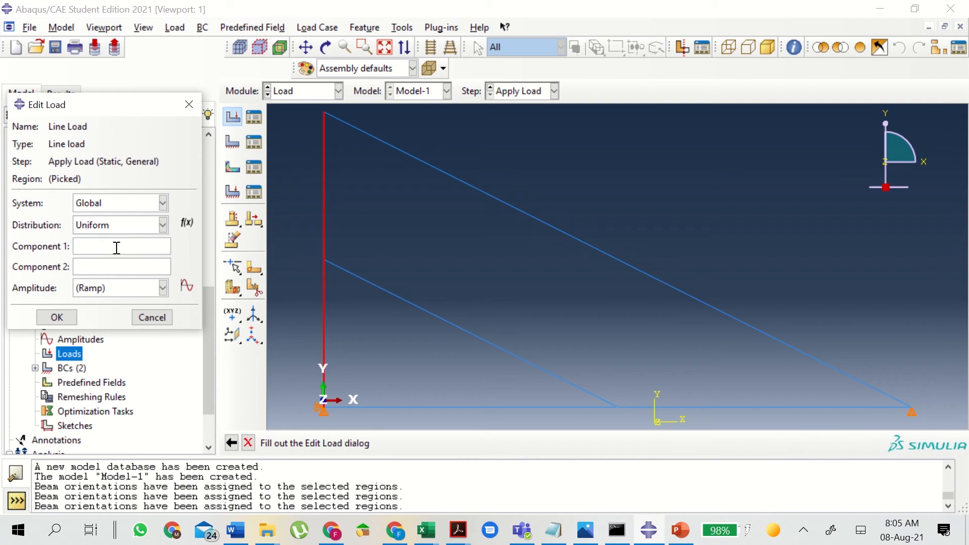
text(40000)
click(75, 316)
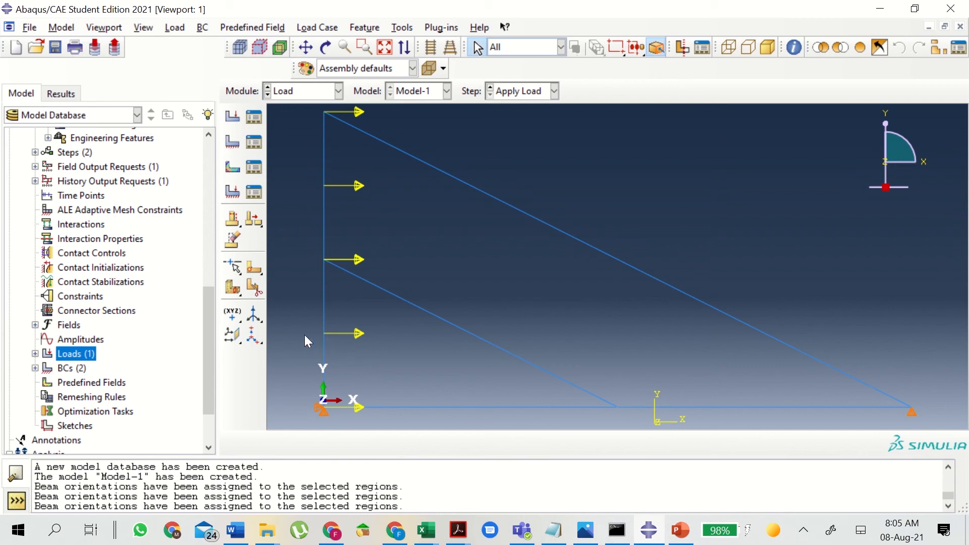
Assign the Standard, linear Beam element type with shear-flexible formulation to the set all of the Frame part
mouse_move(427, 5)
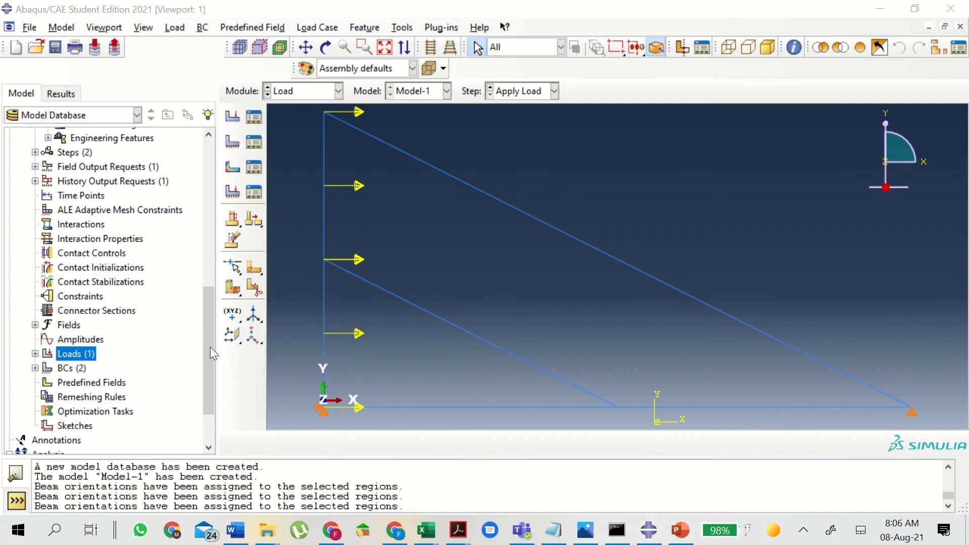
drag(206, 350, 207, 204)
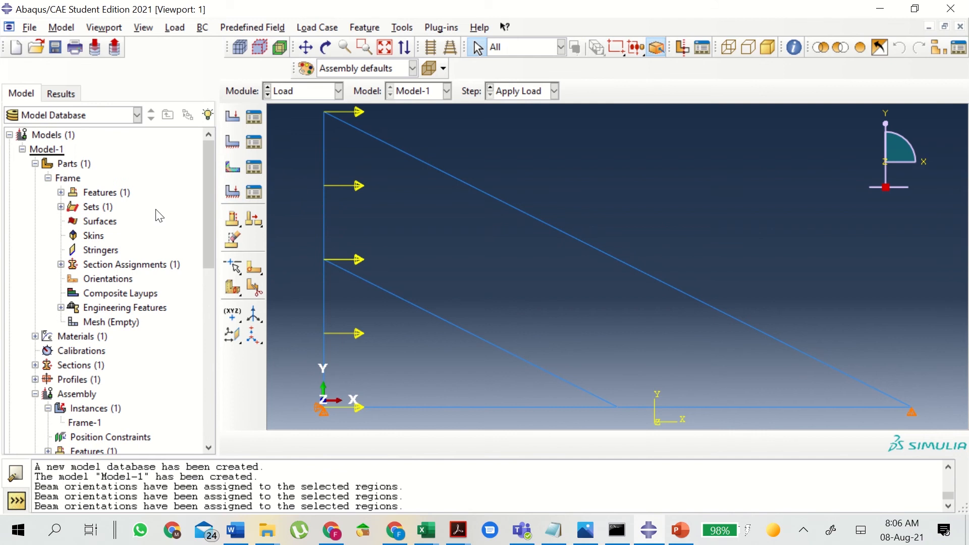
click(123, 323)
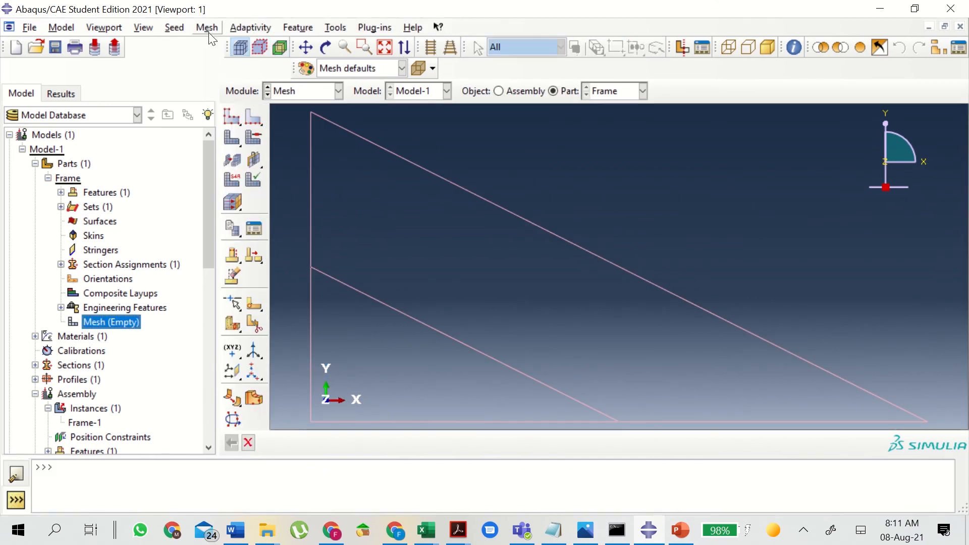
click(208, 28)
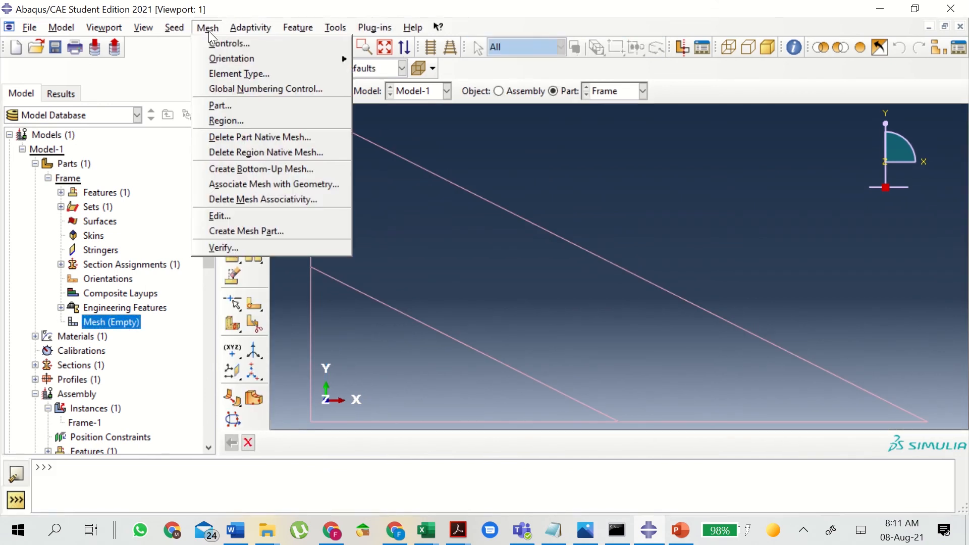
click(225, 74)
click(120, 167)
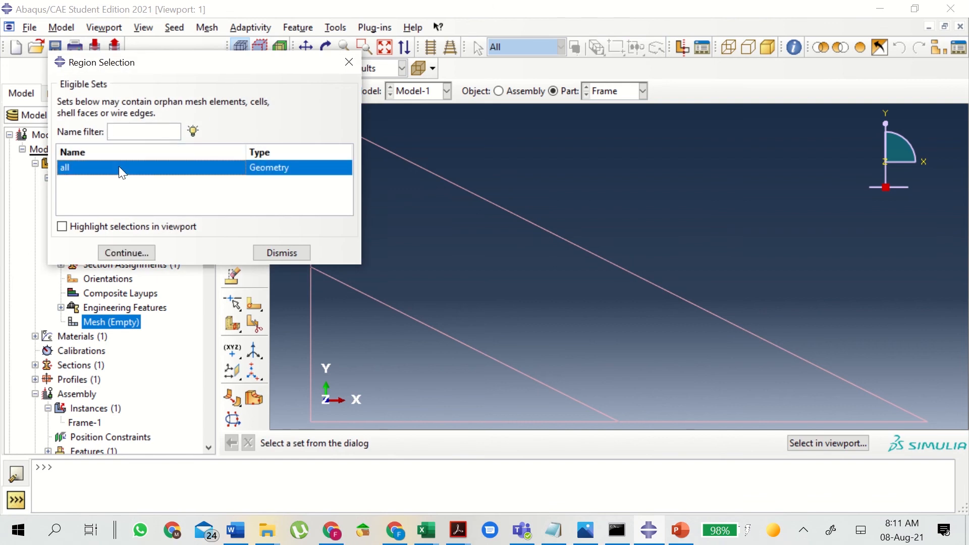
click(126, 252)
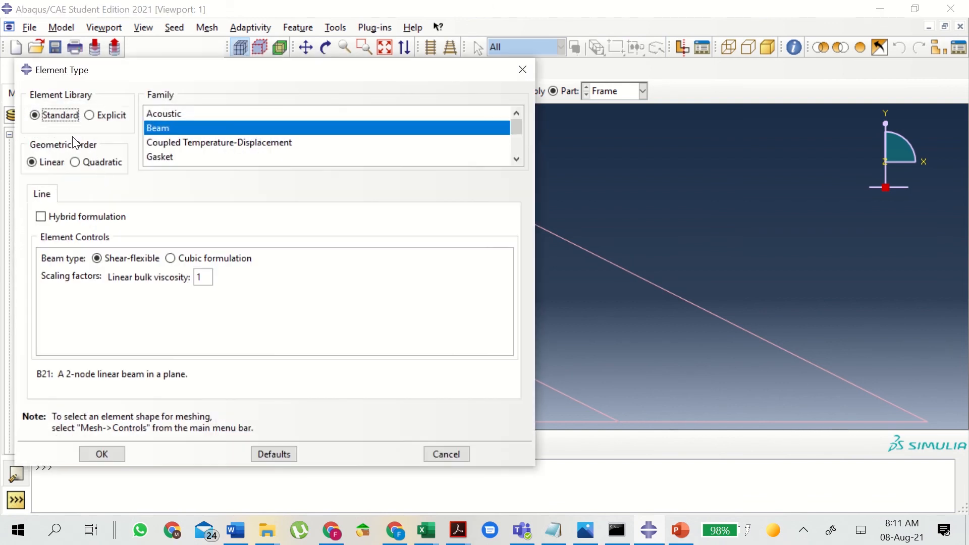
click(162, 125)
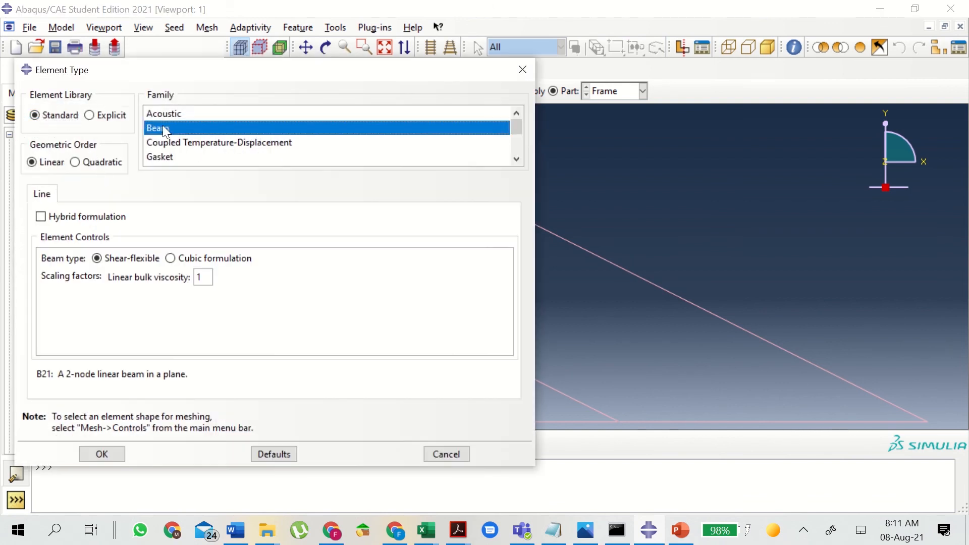
click(52, 165)
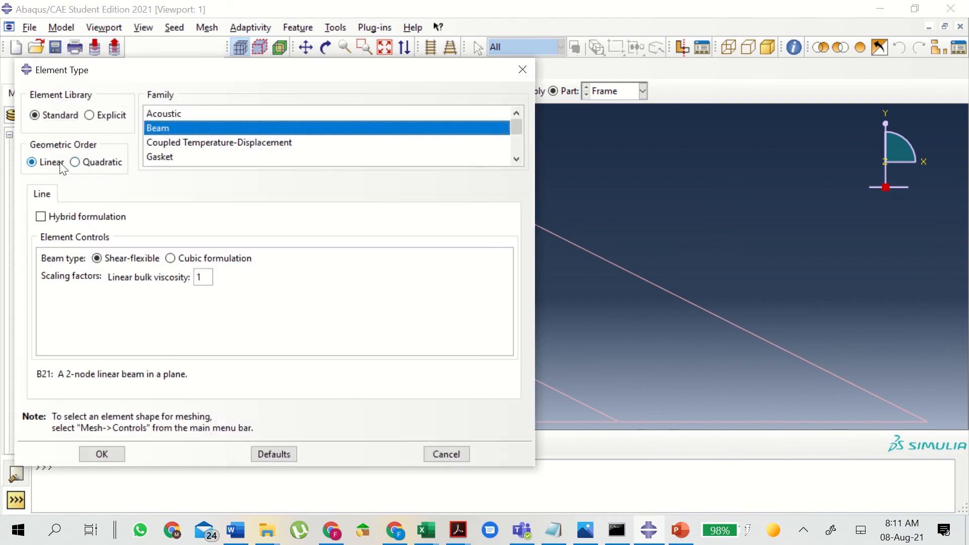
click(102, 453)
click(281, 252)
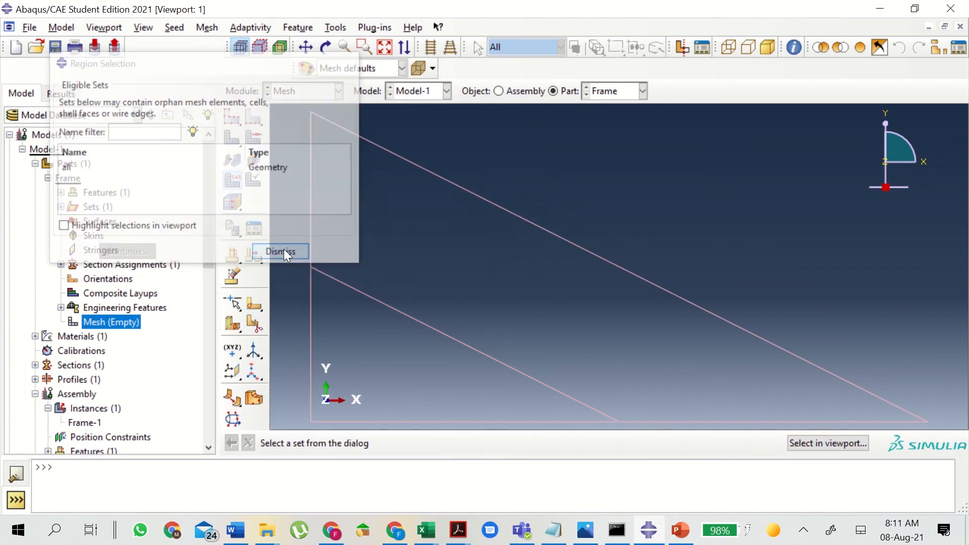
Seed the Frame part with an approximate global size of 0.5, keeping the default curvature and minimum size controls
click(179, 30)
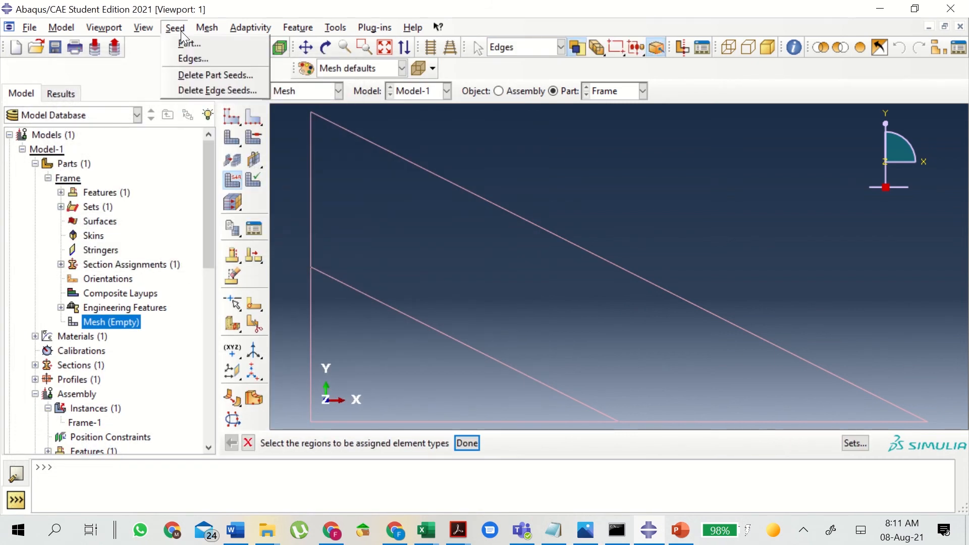
click(182, 44)
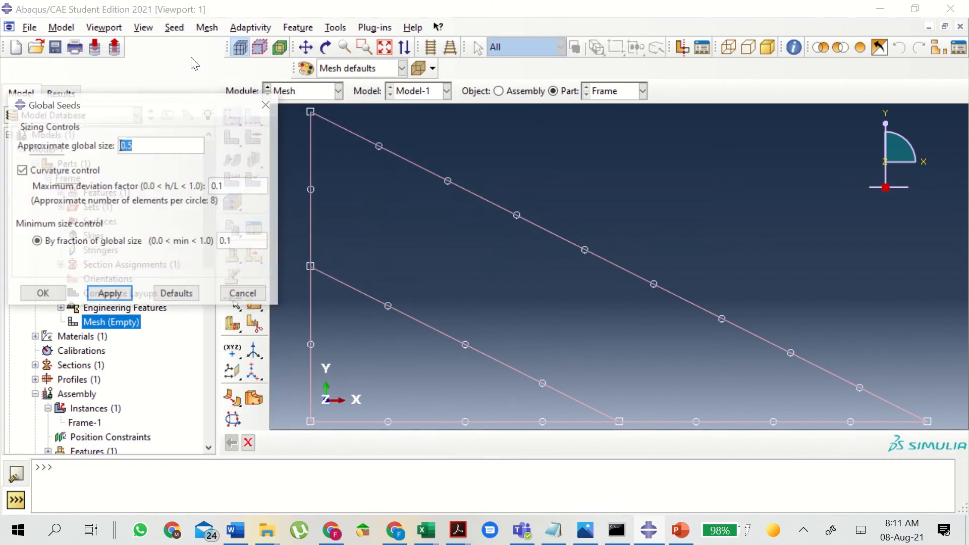
click(177, 145)
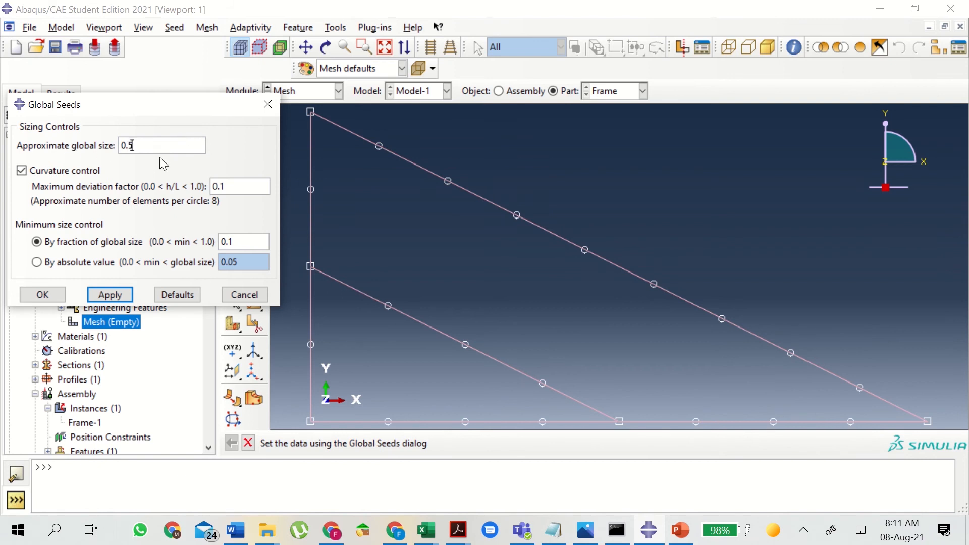
click(119, 295)
click(53, 295)
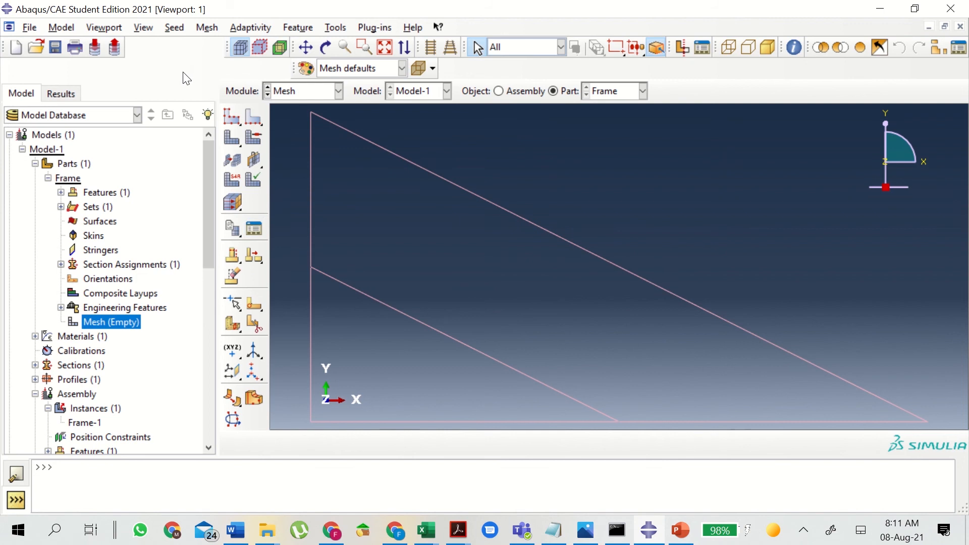
Generate the mesh on the whole Frame part
click(212, 32)
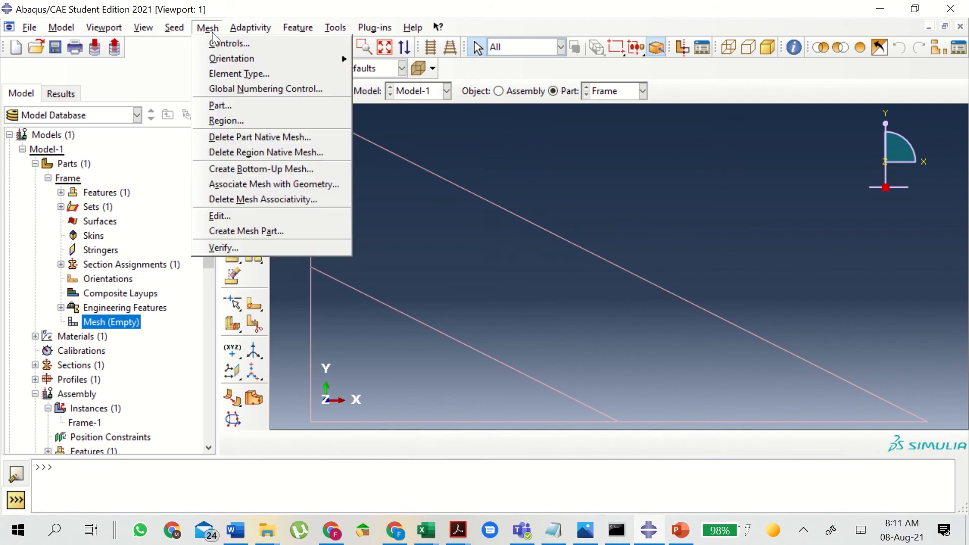
click(228, 104)
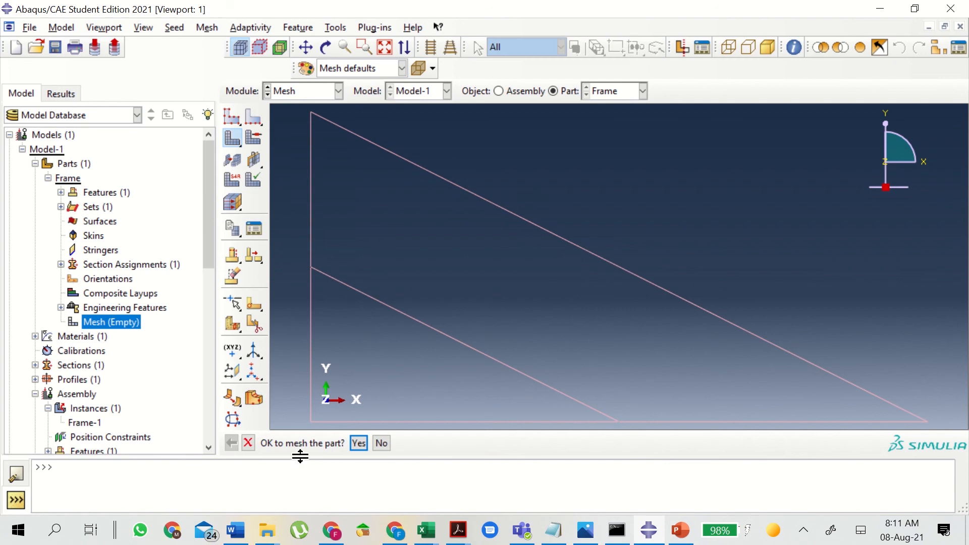
click(357, 444)
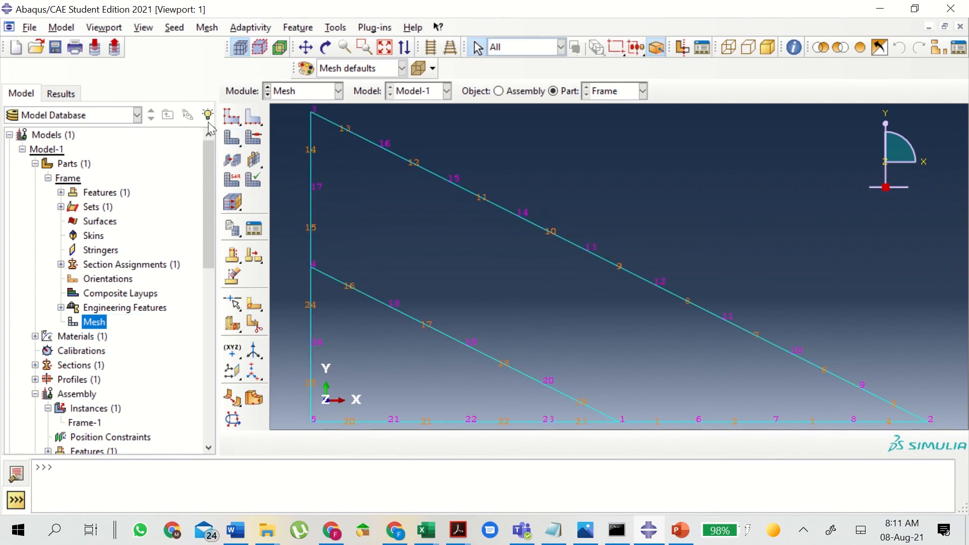
Show only the node labels on the Frame part's mesh by turning off the element labels
click(144, 28)
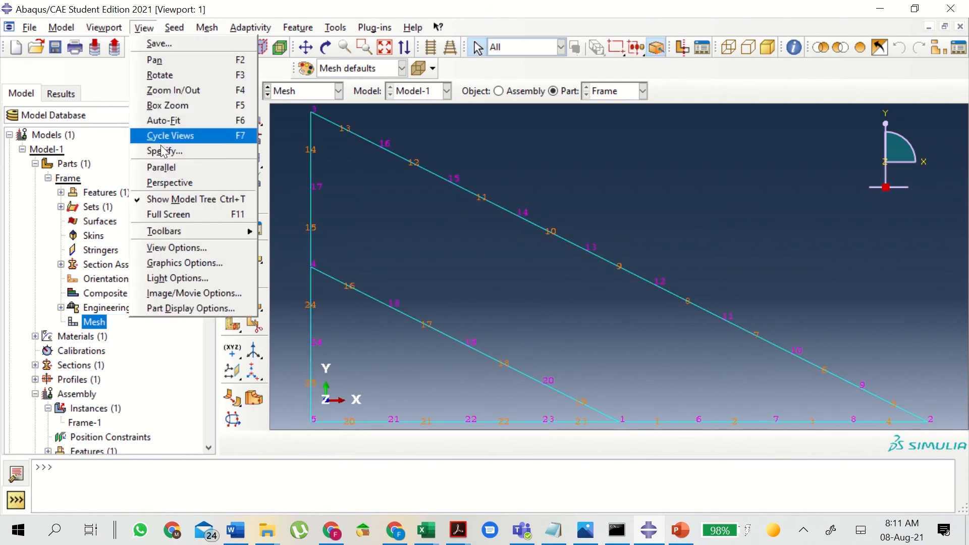
click(189, 311)
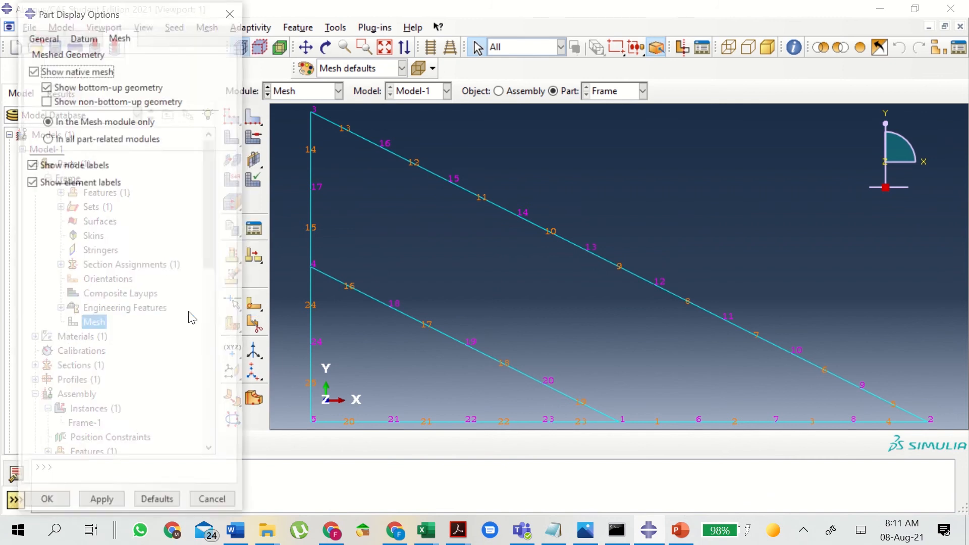
click(69, 183)
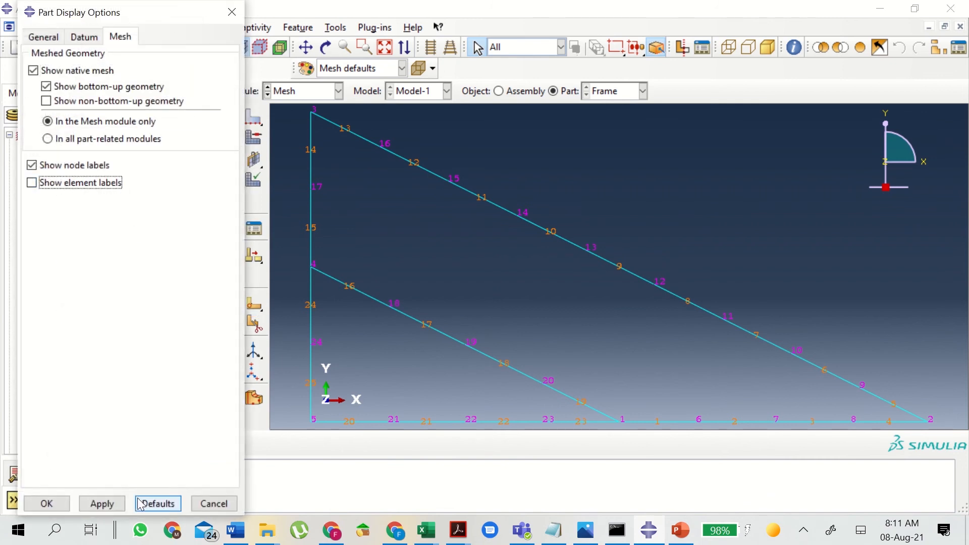
click(111, 504)
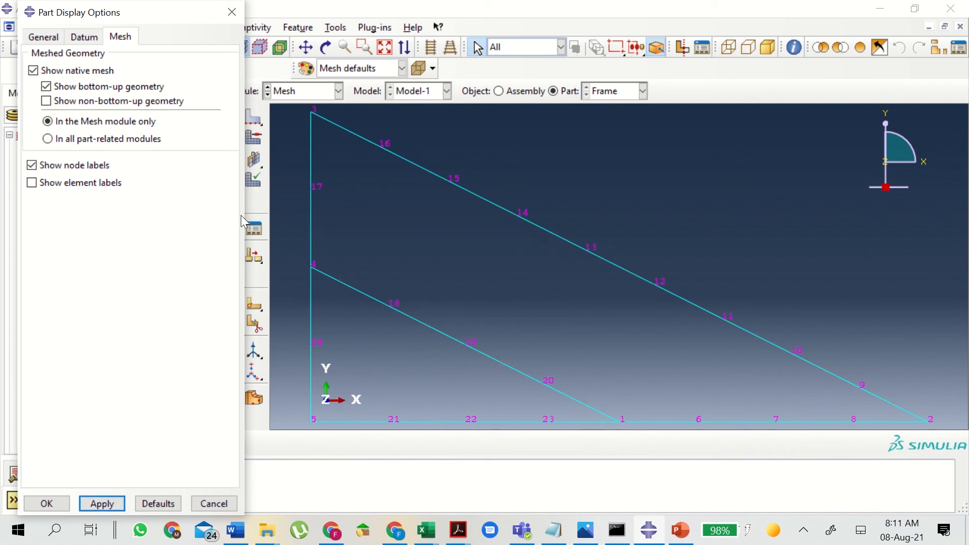
Show only the element labels on the mesh, and restore the node labels so both kinds are displayed
click(42, 166)
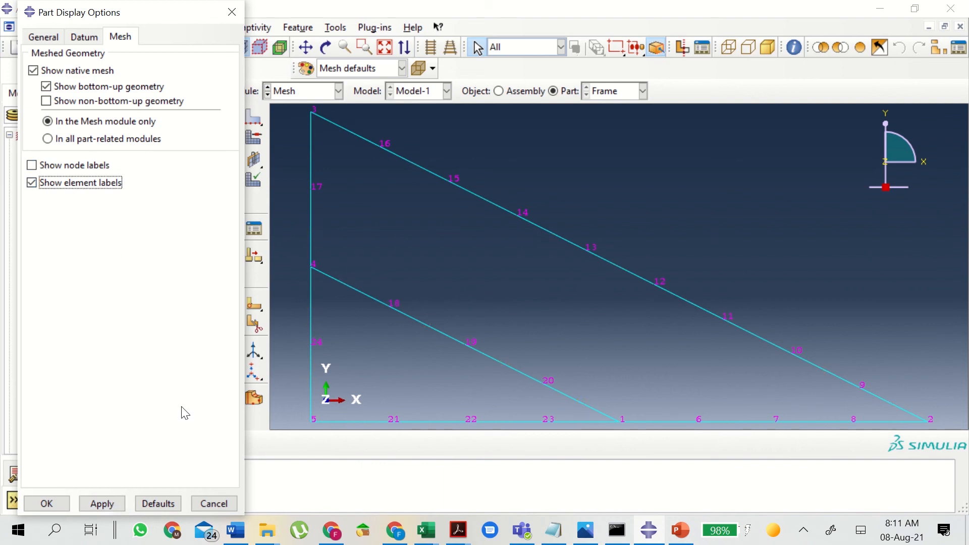
click(117, 503)
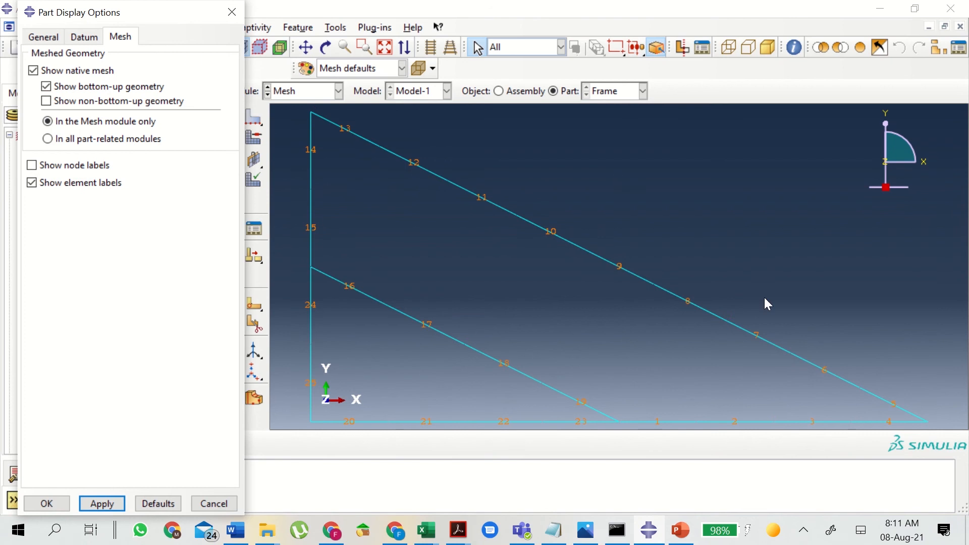
click(50, 165)
click(101, 503)
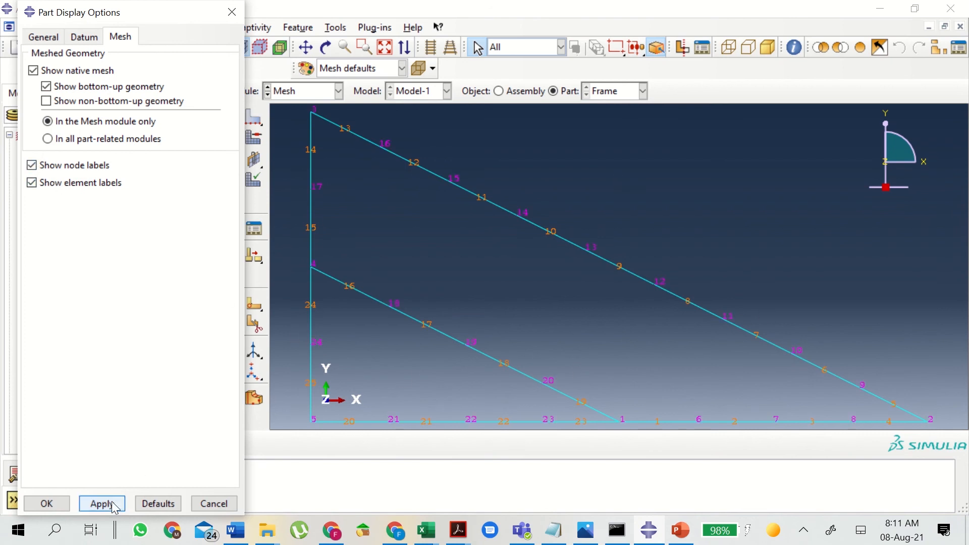
Hide both the node labels and the element labels on the Frame part's mesh
click(92, 169)
click(87, 186)
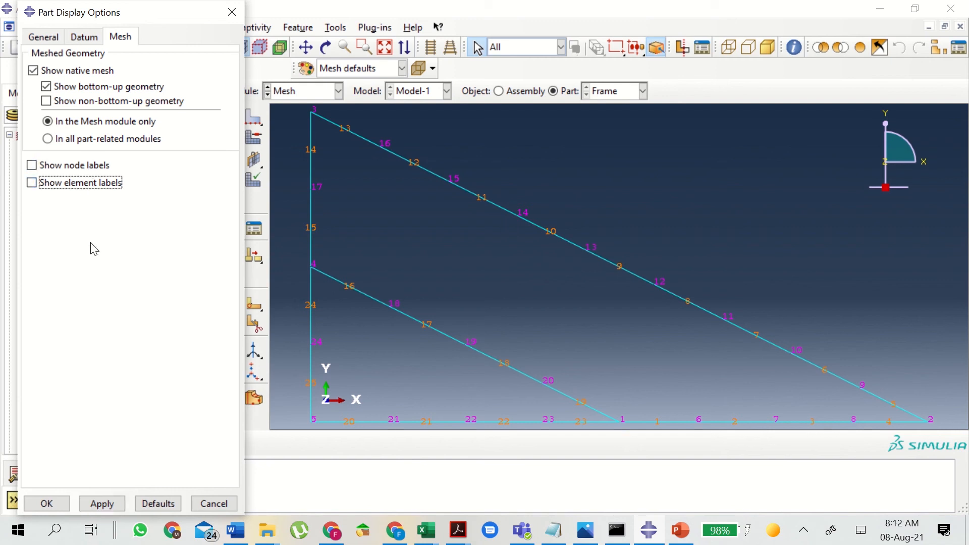
click(103, 504)
click(47, 504)
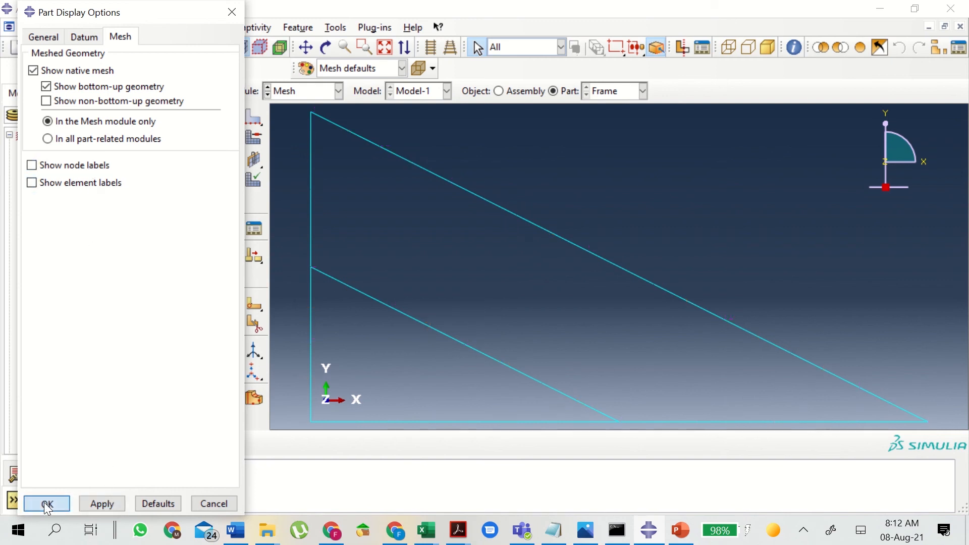
mouse_move(380, 3)
click(382, 31)
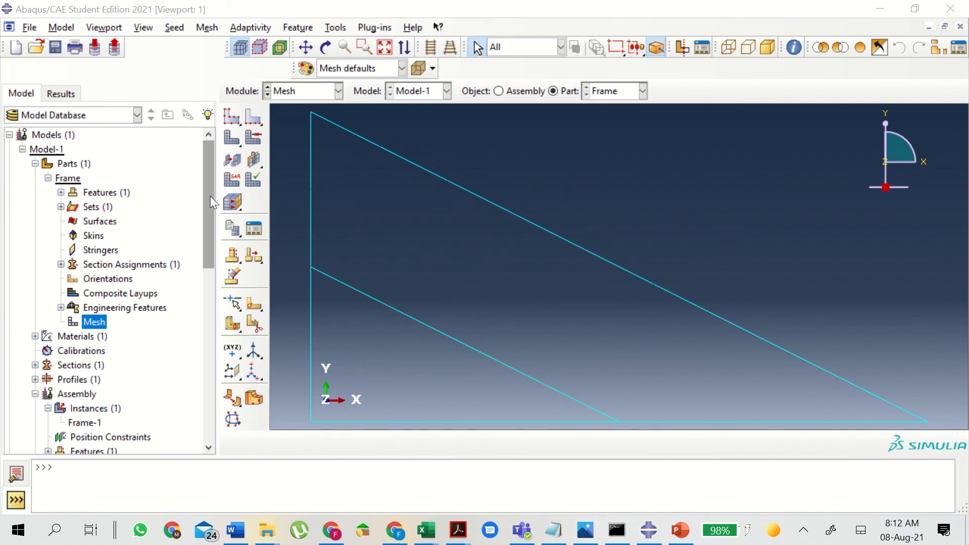
Create an analysis job named Frame from Model-1, keeping the default full analysis settings
drag(211, 197, 219, 379)
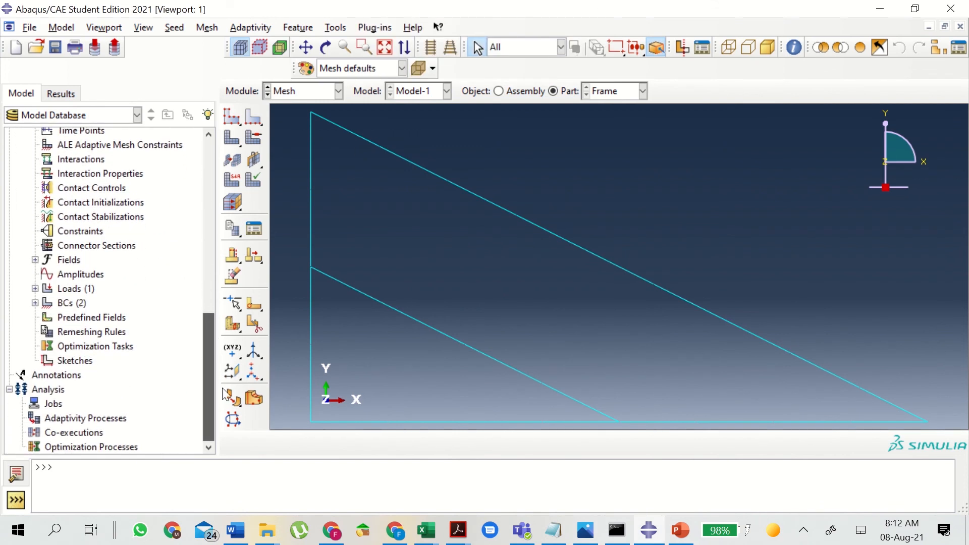
double_click(47, 402)
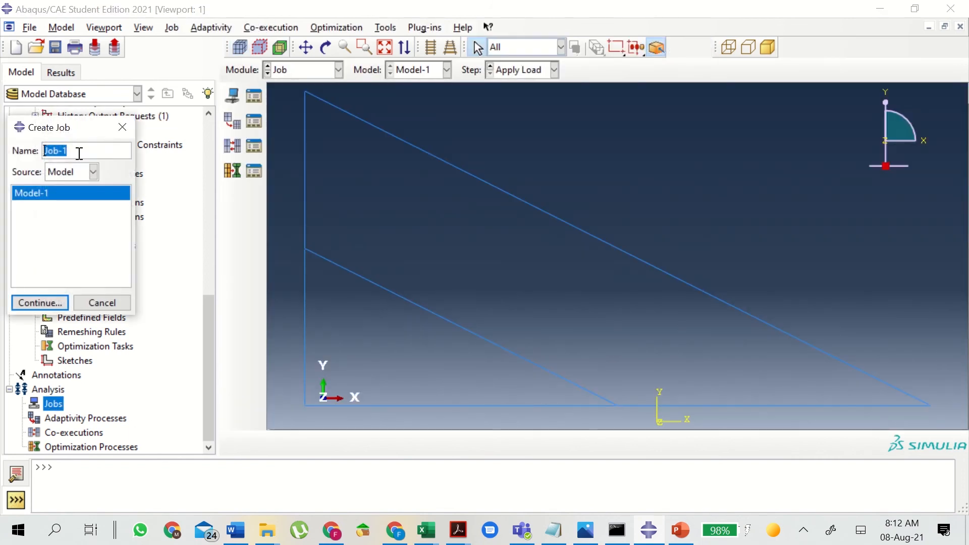
text(Frame-1)
key(BackSpace)
key(BackSpace)
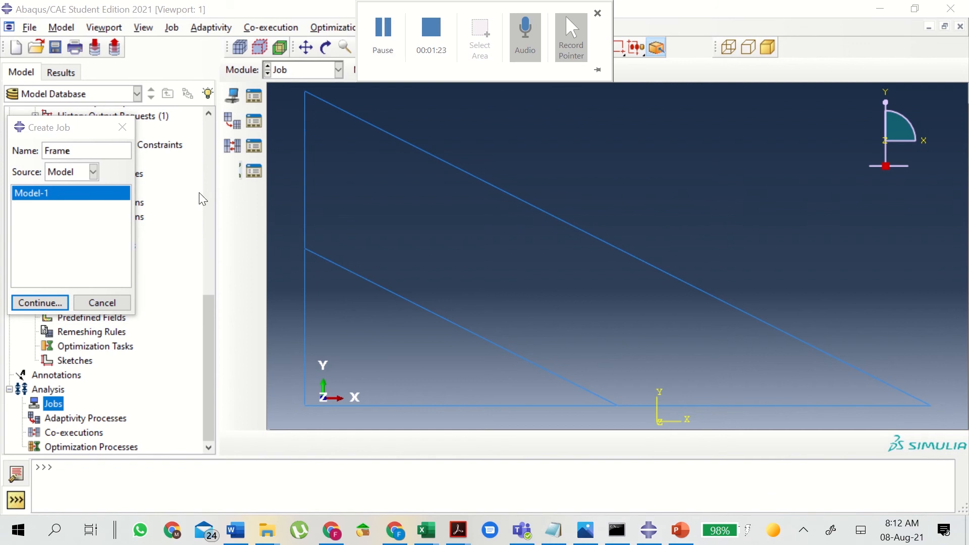
click(61, 303)
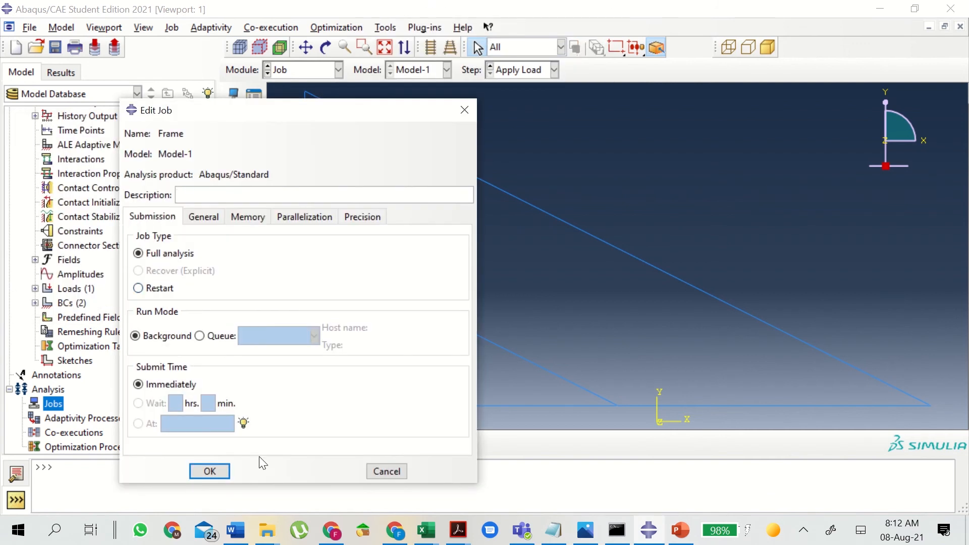
click(222, 471)
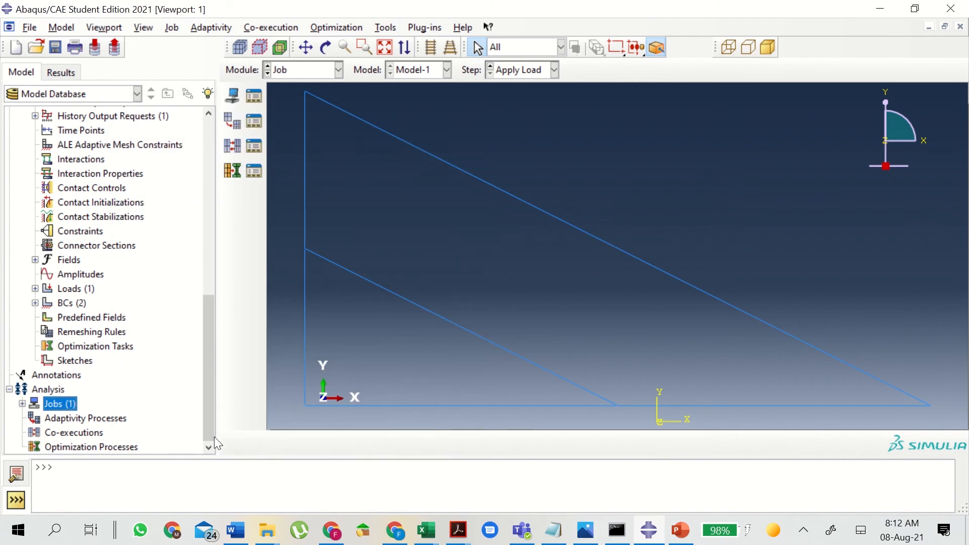
Submit the Frame job for analysis, overwriting its existing job files, and display the message log
right_click(69, 407)
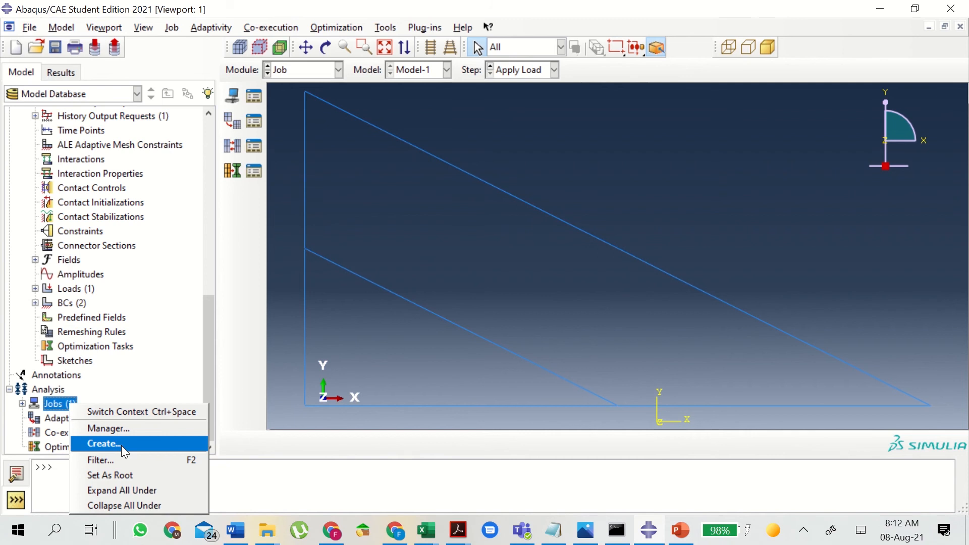
click(24, 406)
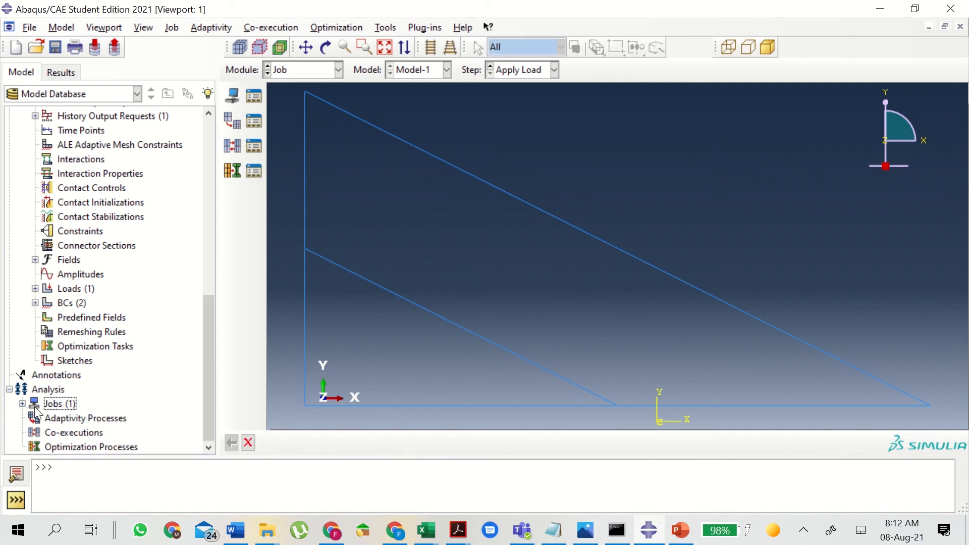
click(22, 405)
right_click(53, 418)
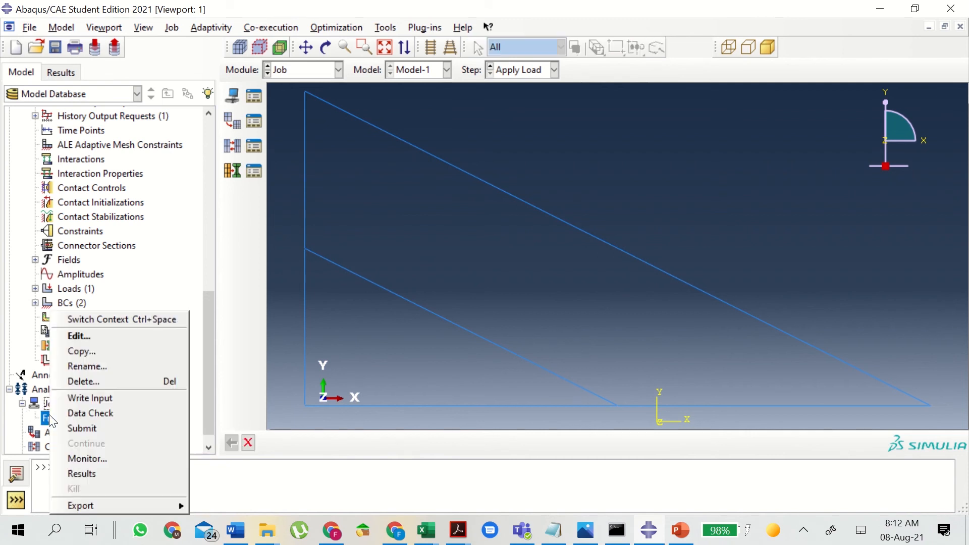
click(94, 428)
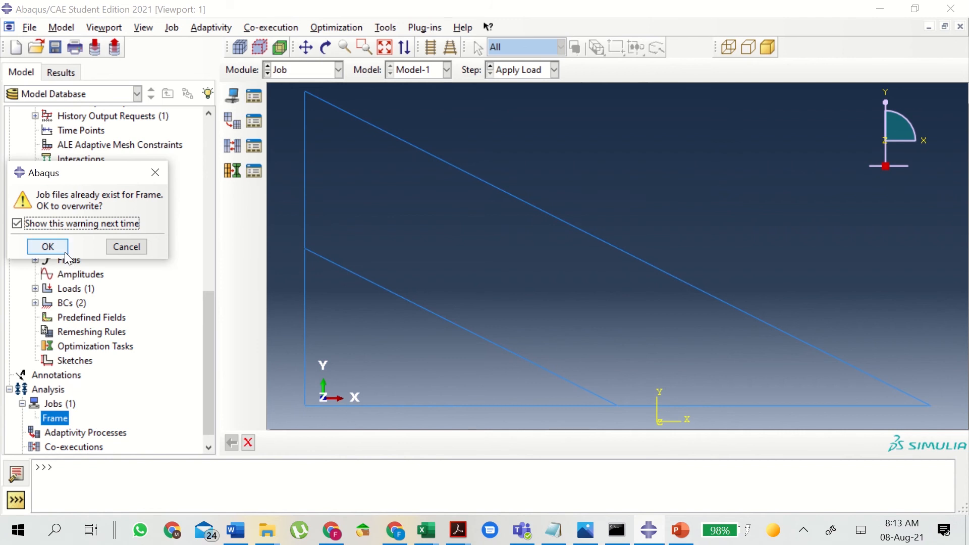
click(47, 246)
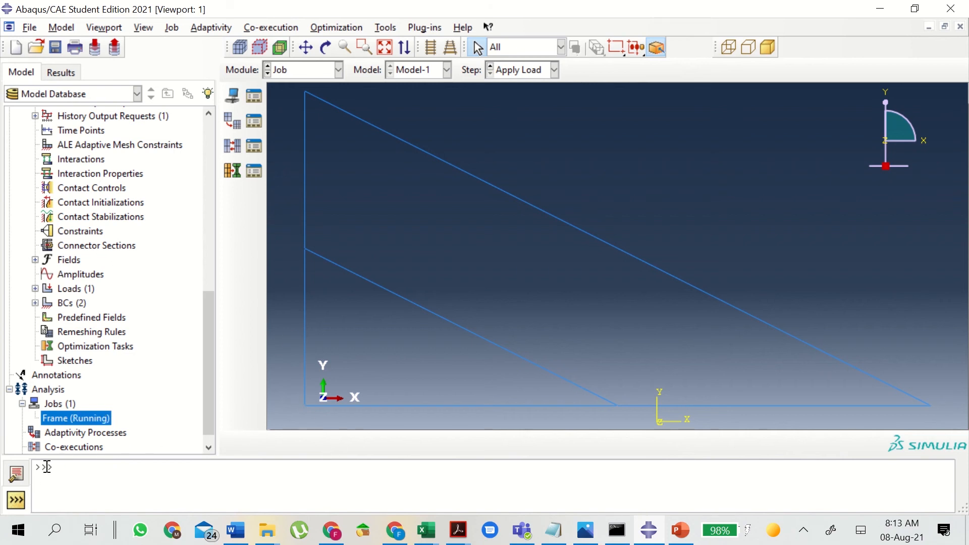
click(22, 481)
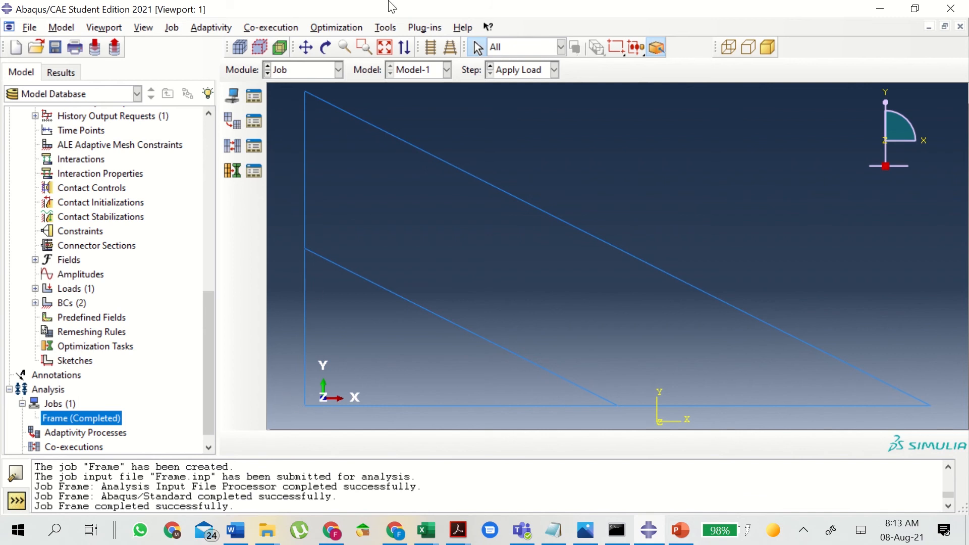
Open the results of the Frame job for visualization
mouse_move(390, 10)
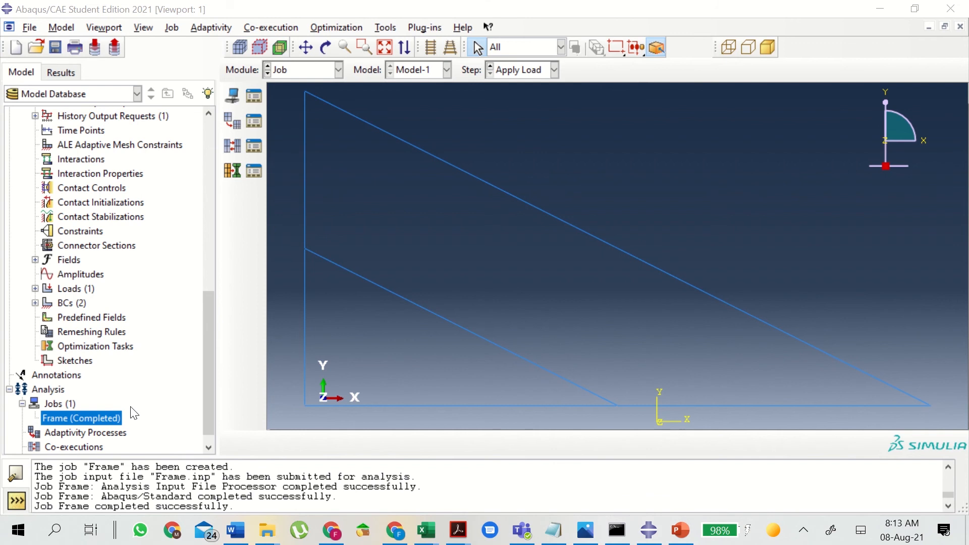
right_click(107, 417)
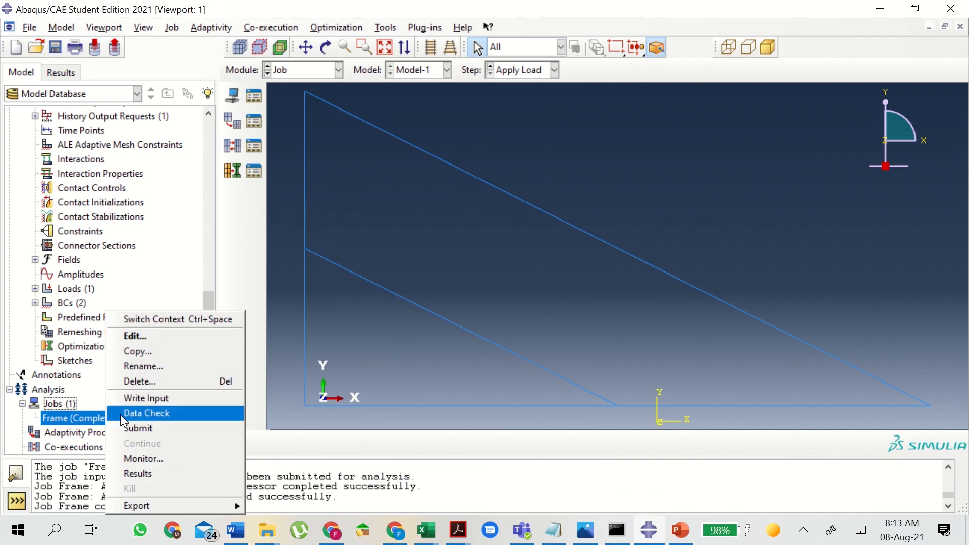
click(168, 472)
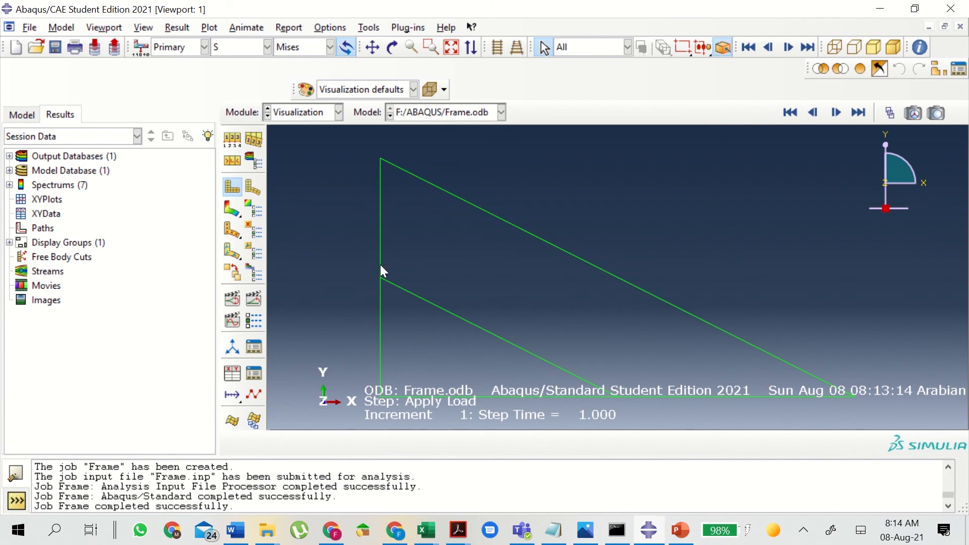
click(329, 28)
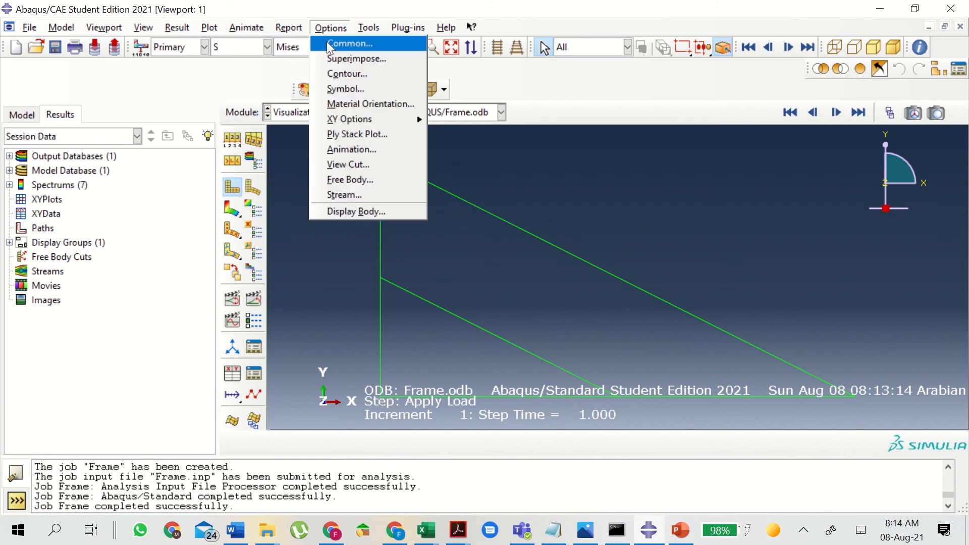
click(326, 42)
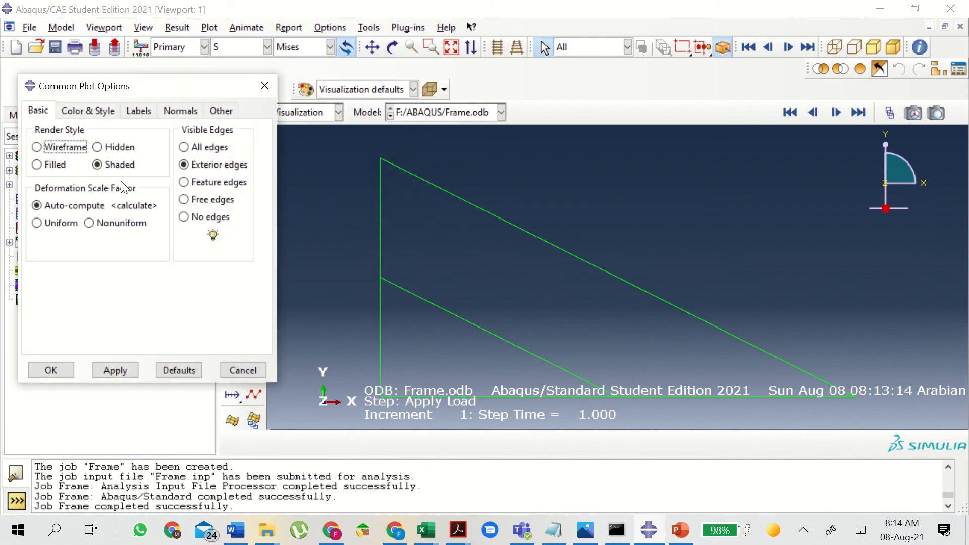
click(258, 83)
Hide the title block, the state block, and the text and arrows in the viewport annotations
click(141, 28)
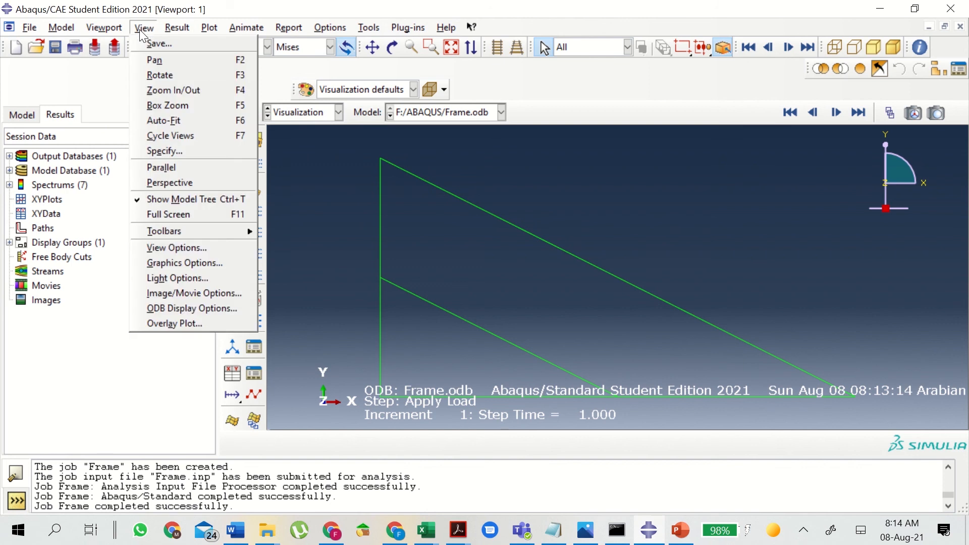
mouse_move(104, 28)
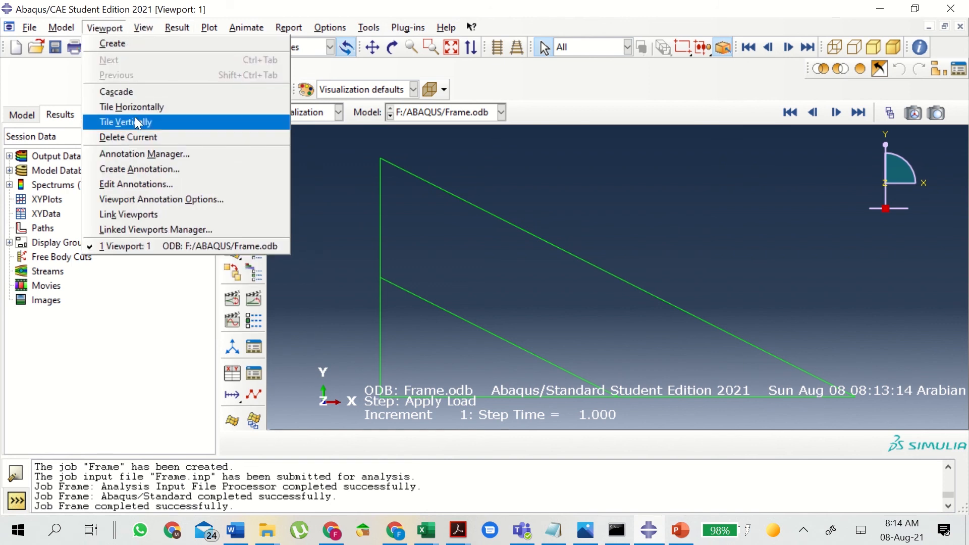
click(166, 200)
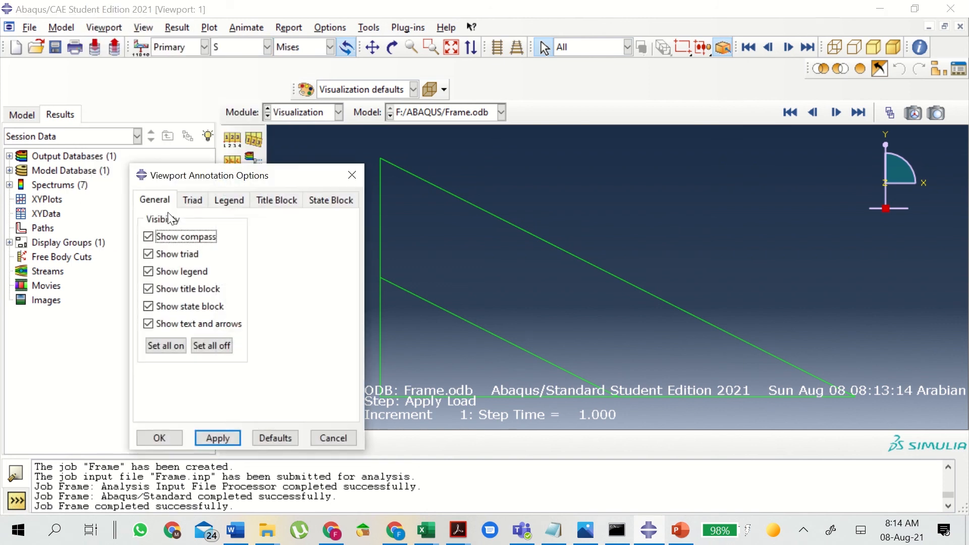
click(161, 289)
click(159, 306)
click(168, 324)
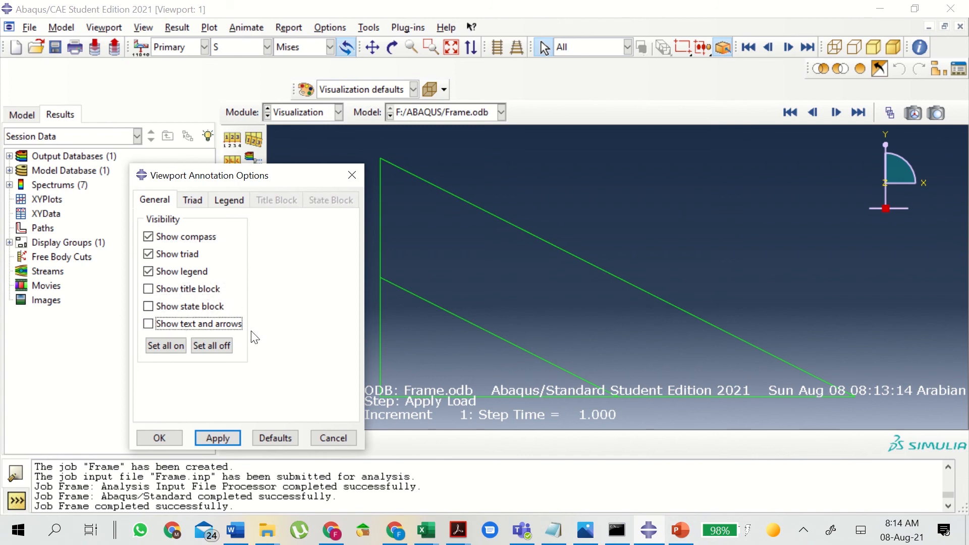
click(222, 441)
click(174, 440)
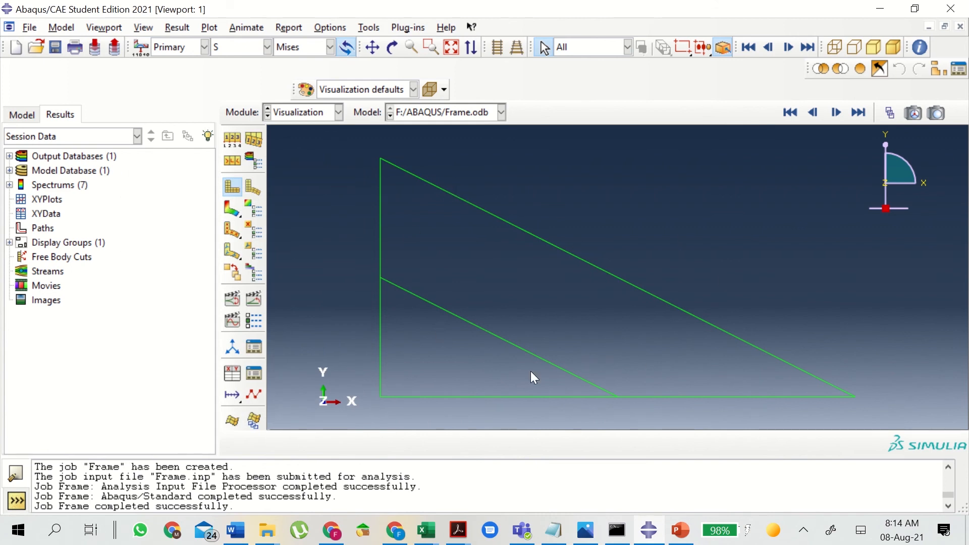
Plot the deformed shape of the frame so that the whole shape fits in the viewport
click(256, 185)
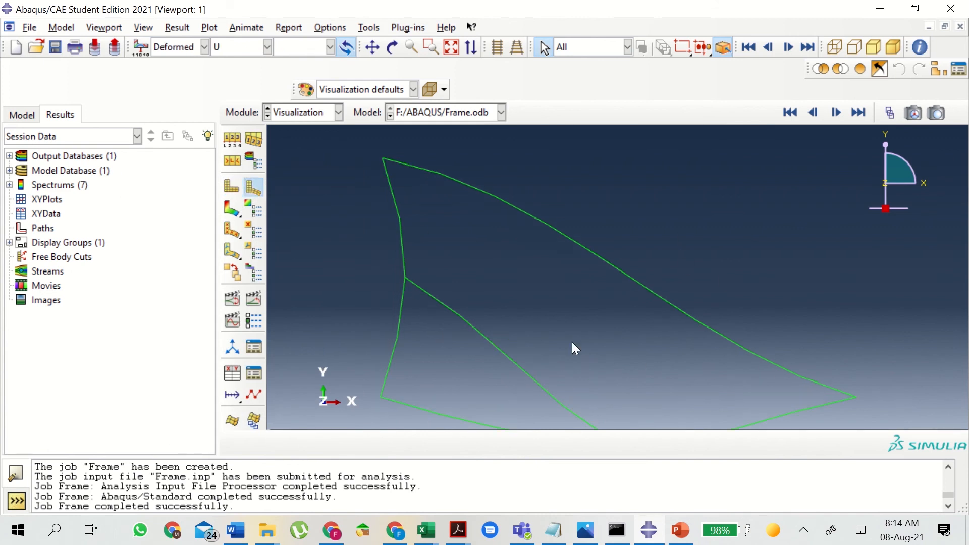
click(366, 47)
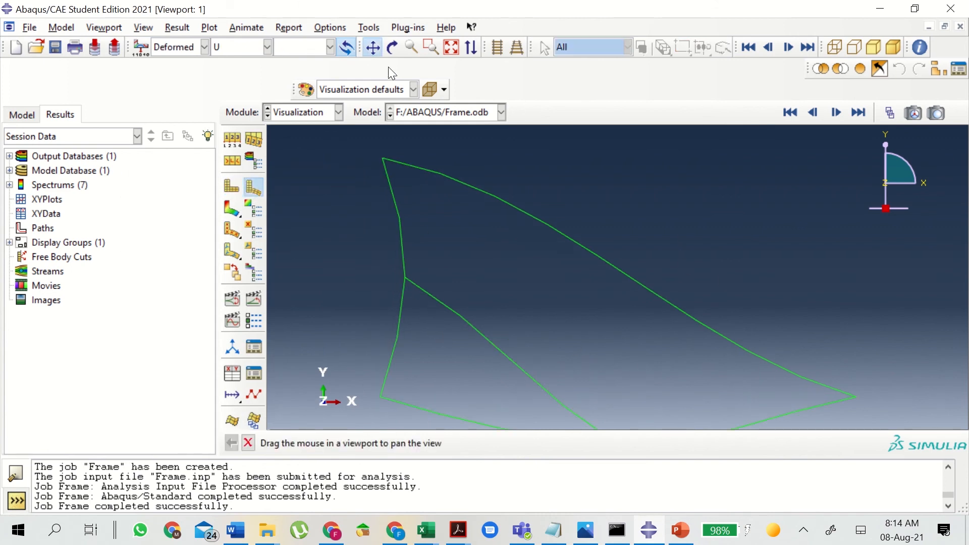
drag(605, 311, 604, 287)
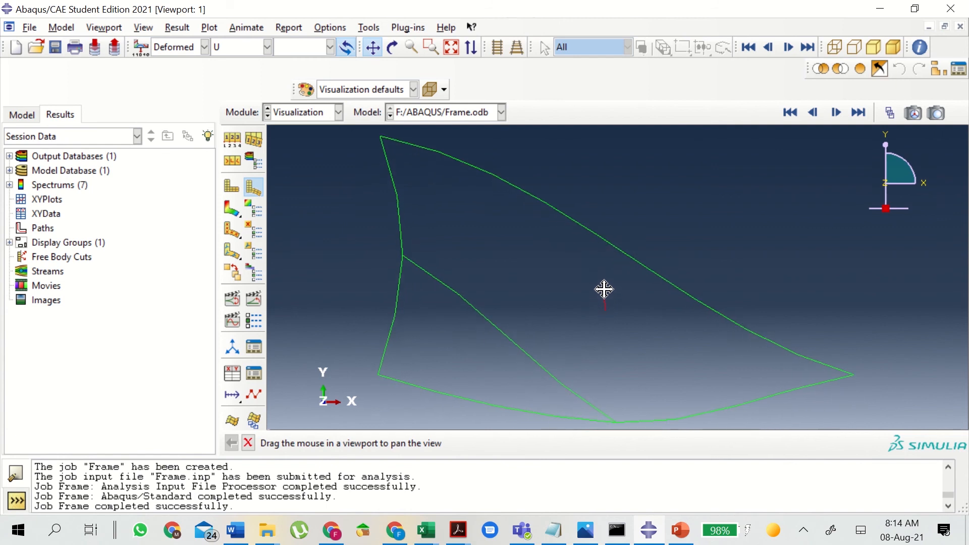
click(372, 47)
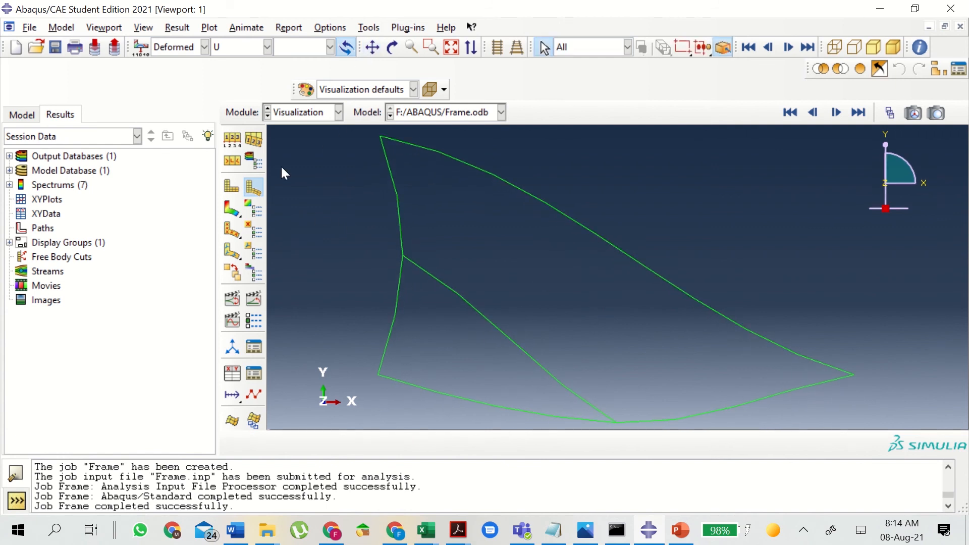
Set a uniform deformation scale factor of 1 for the frame's deformed plot
click(338, 29)
click(338, 39)
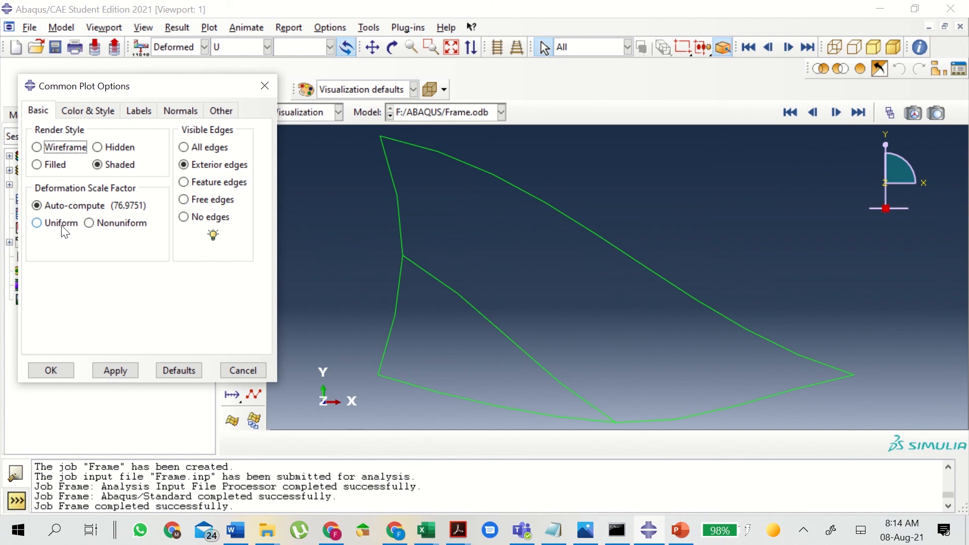
click(62, 222)
double_click(67, 245)
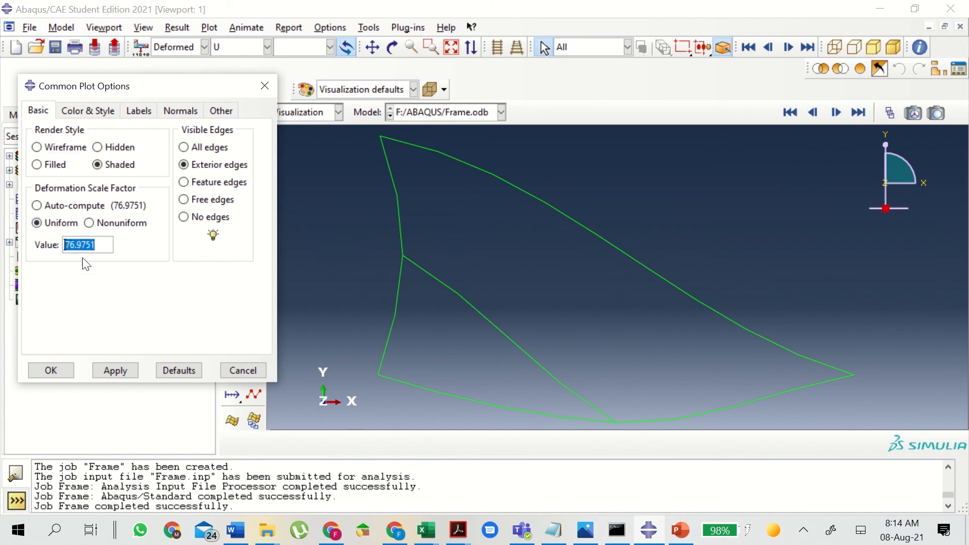
text(1)
click(119, 371)
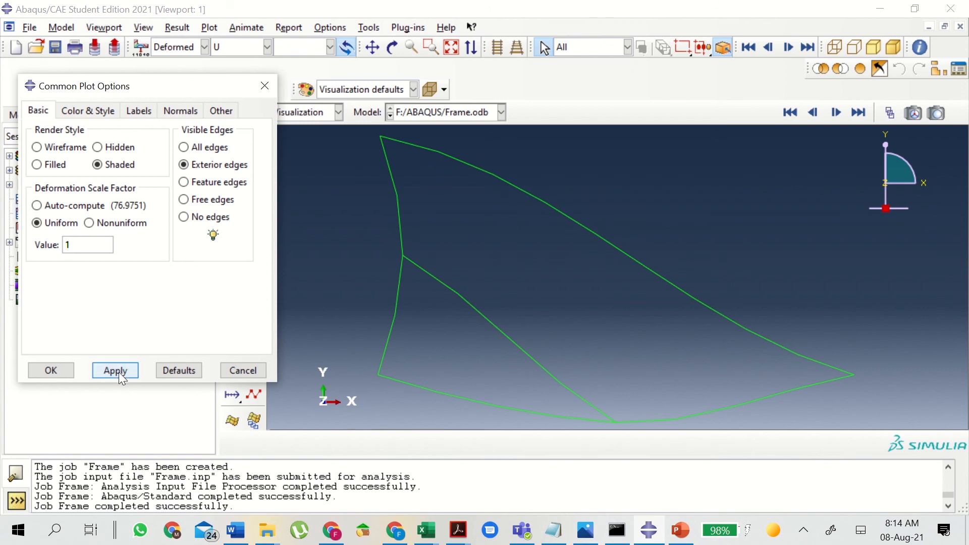
click(65, 370)
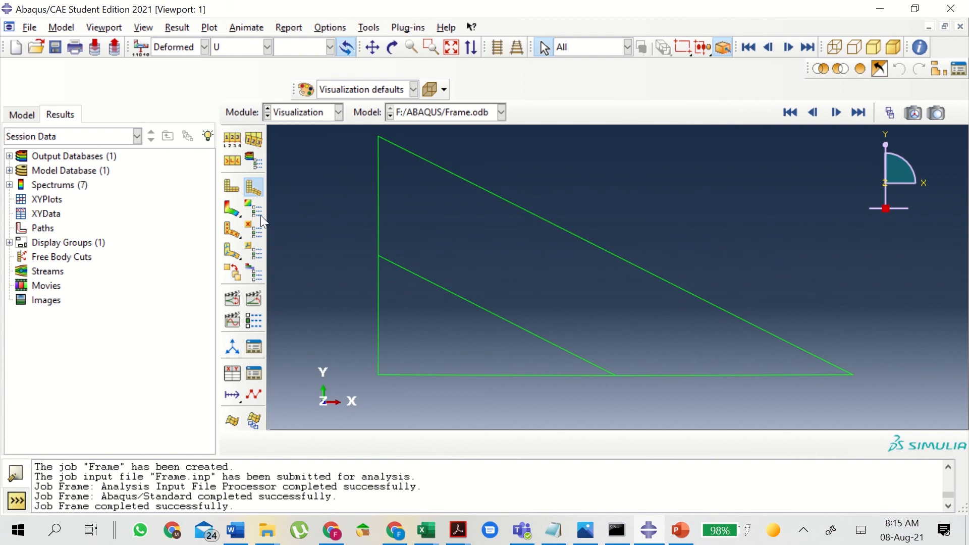
Plot the Mises stress contours on the deformed frame, with the frame clear of the legend
click(233, 217)
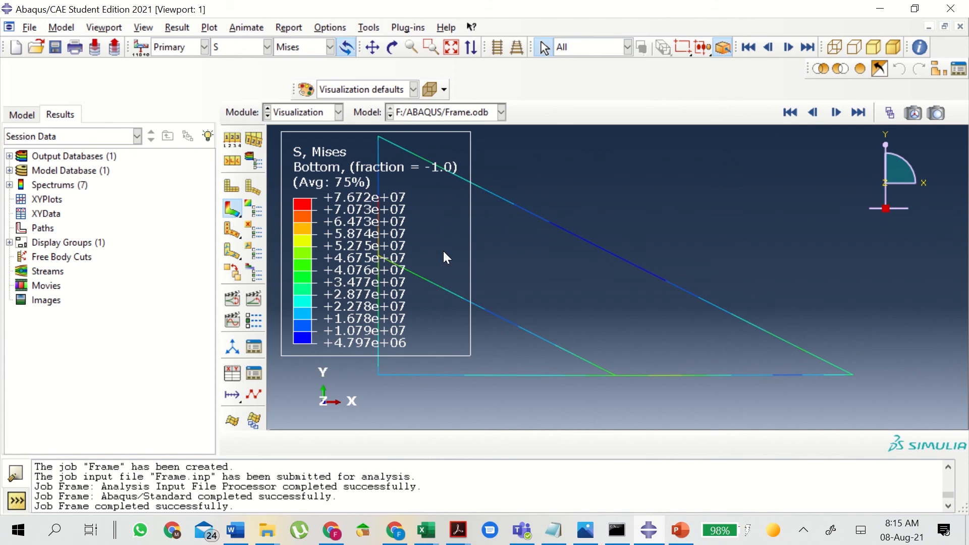
click(373, 47)
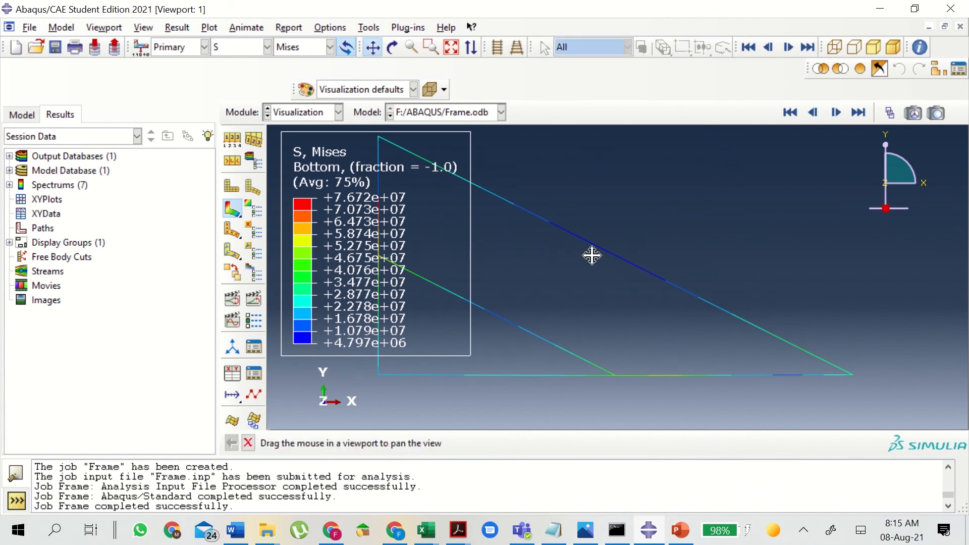
drag(594, 263, 699, 257)
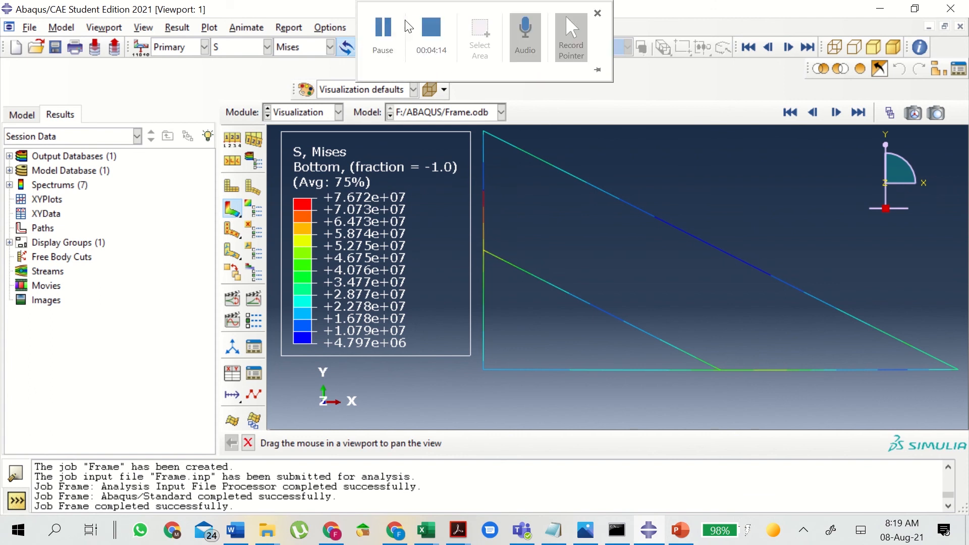
click(383, 30)
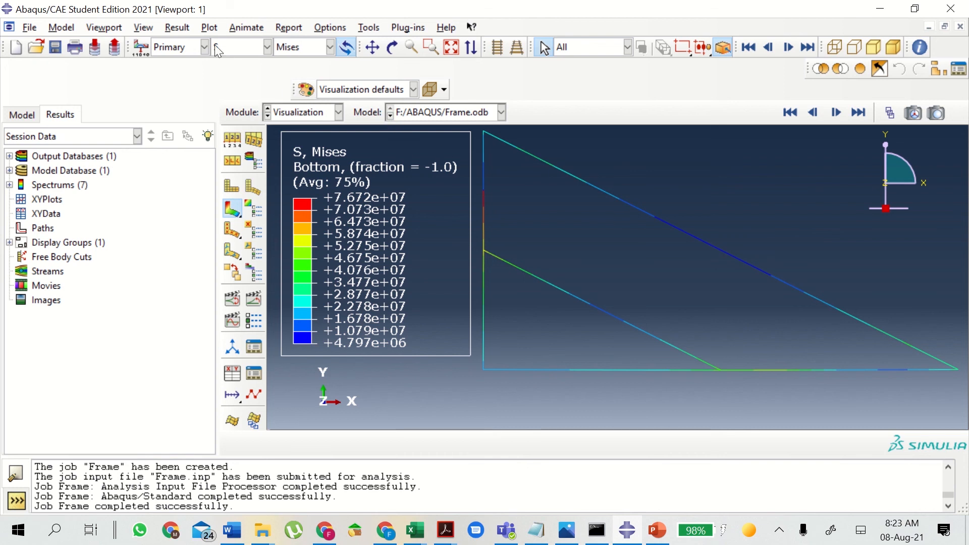
Turn on the display of boundary conditions in the ODB display options for the results plot
click(151, 29)
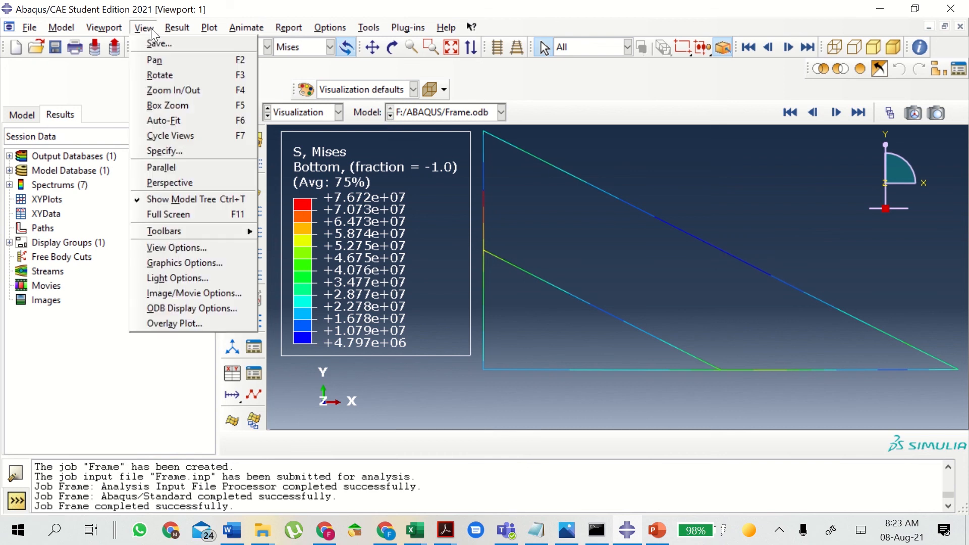
click(199, 307)
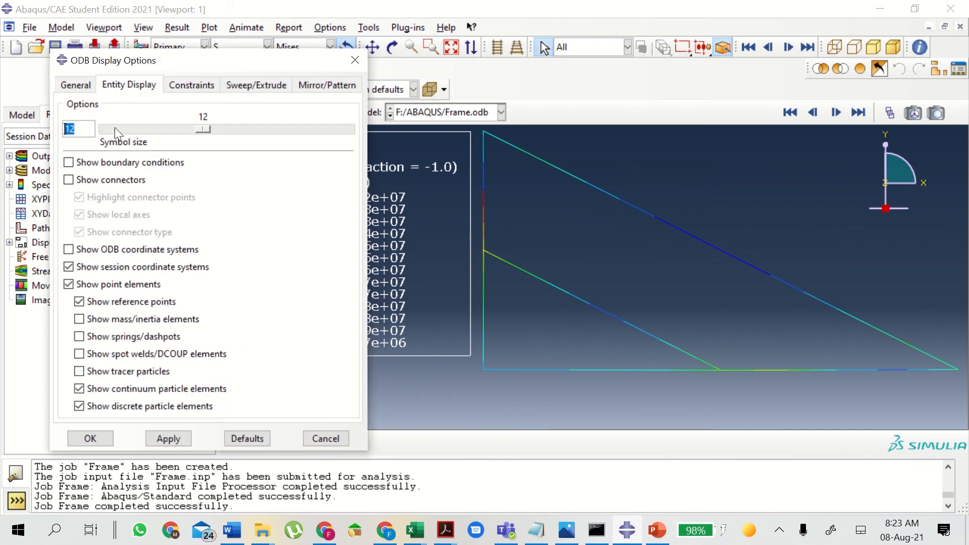
click(84, 162)
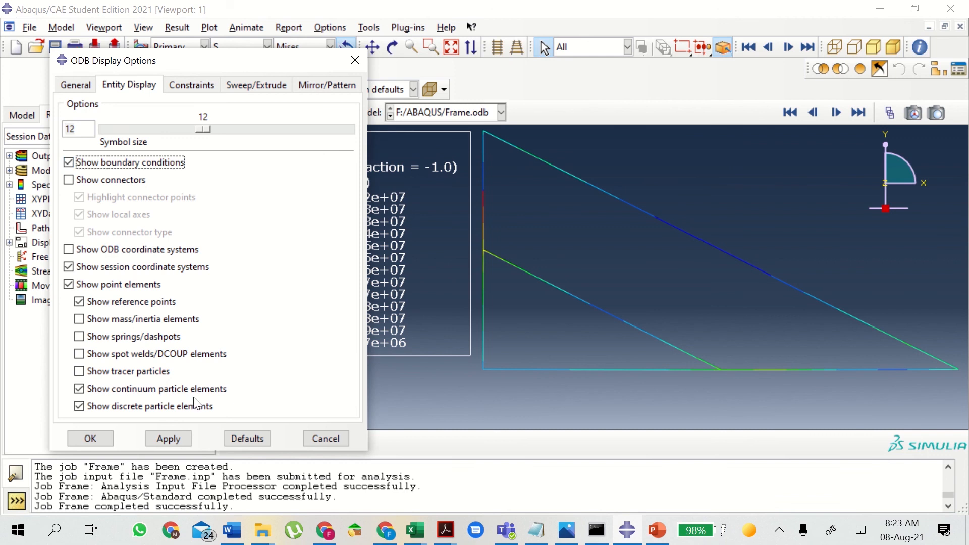
click(172, 439)
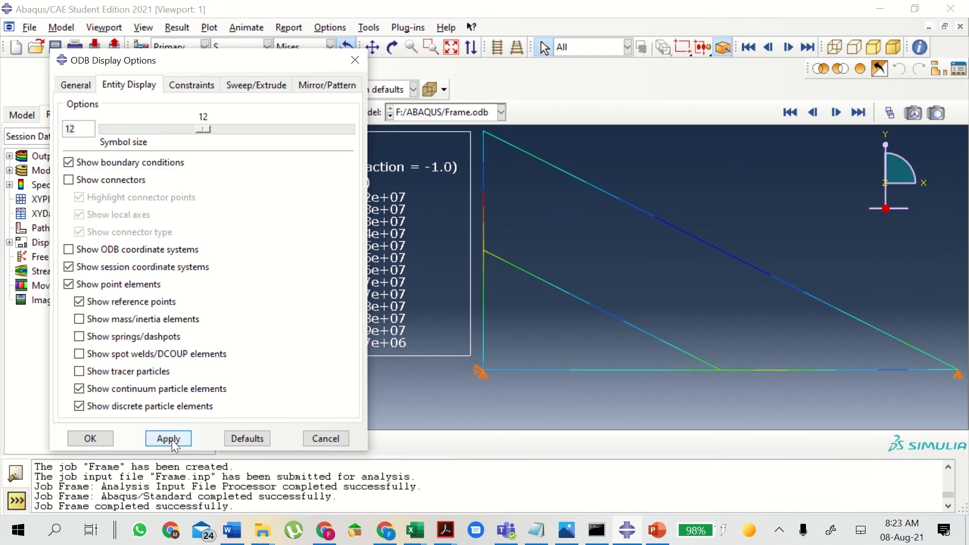
click(101, 439)
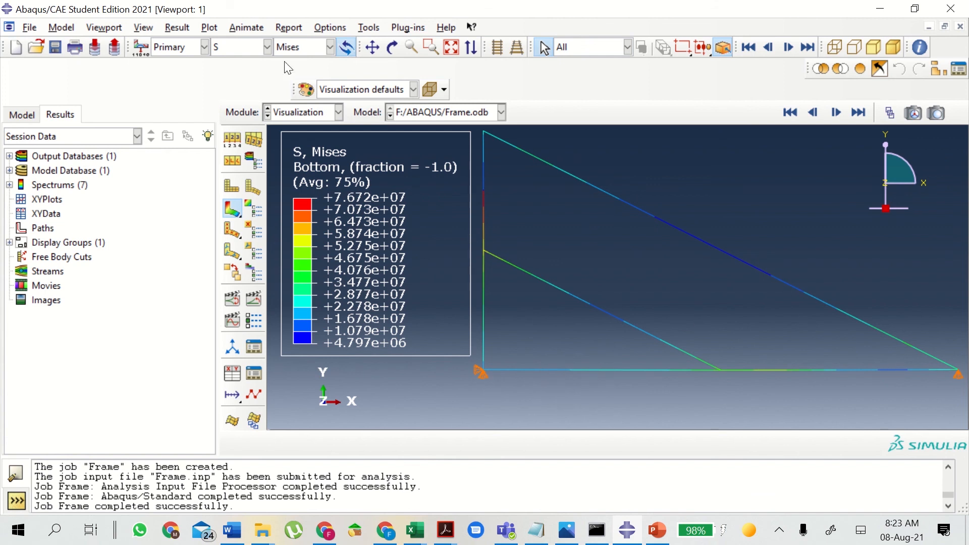
Change the contour plot to the horizontal reaction force, RF component RF1
click(267, 47)
click(230, 74)
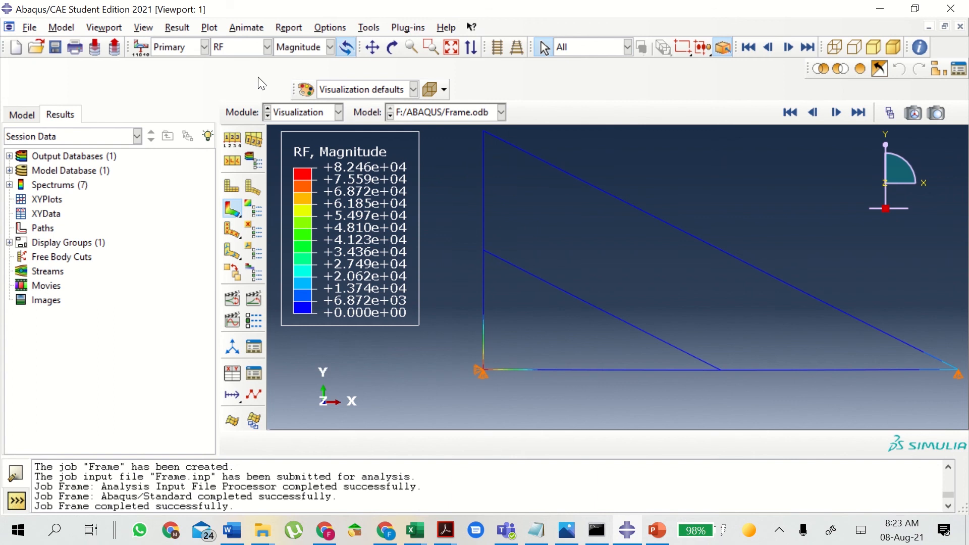
click(326, 52)
click(316, 72)
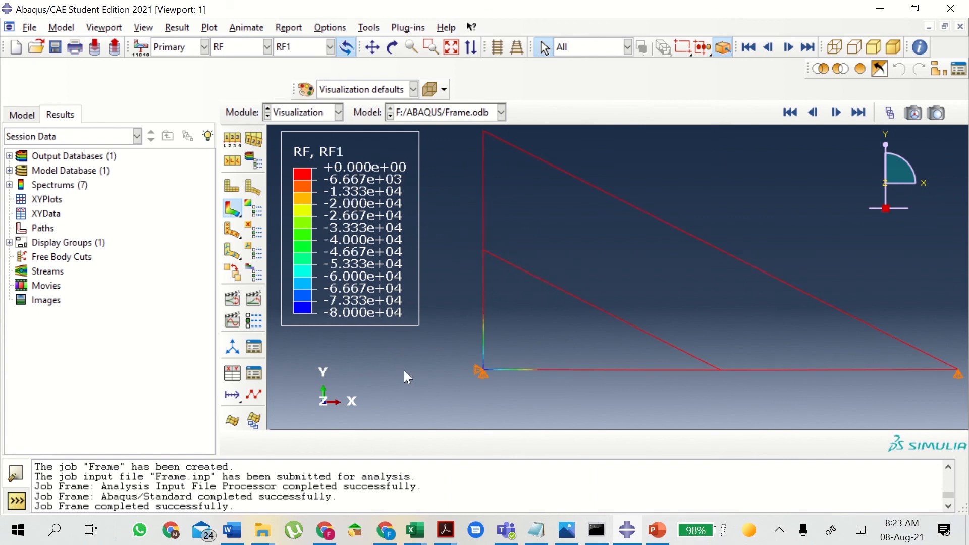
Probe the nodal RF1 values at the frame's left and right supports
click(368, 27)
click(373, 40)
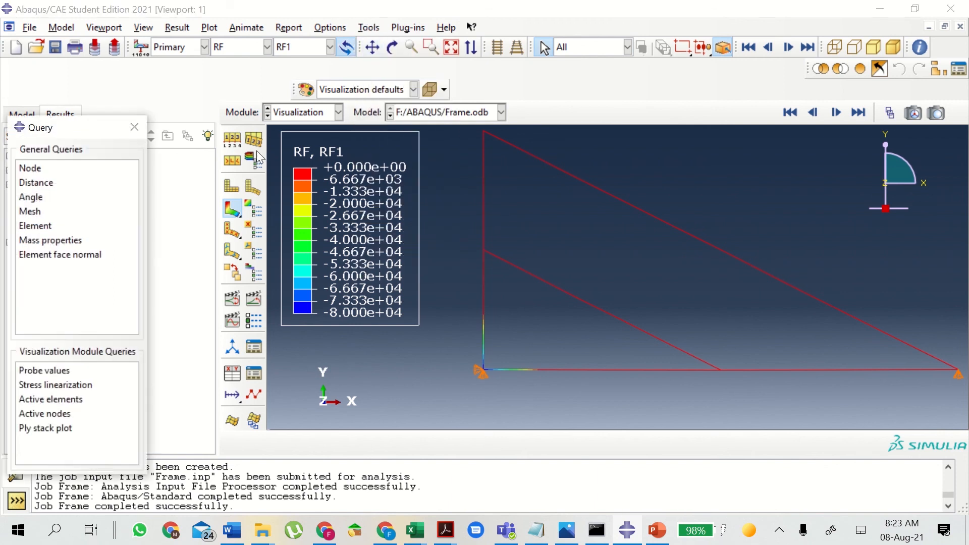
click(56, 370)
click(138, 149)
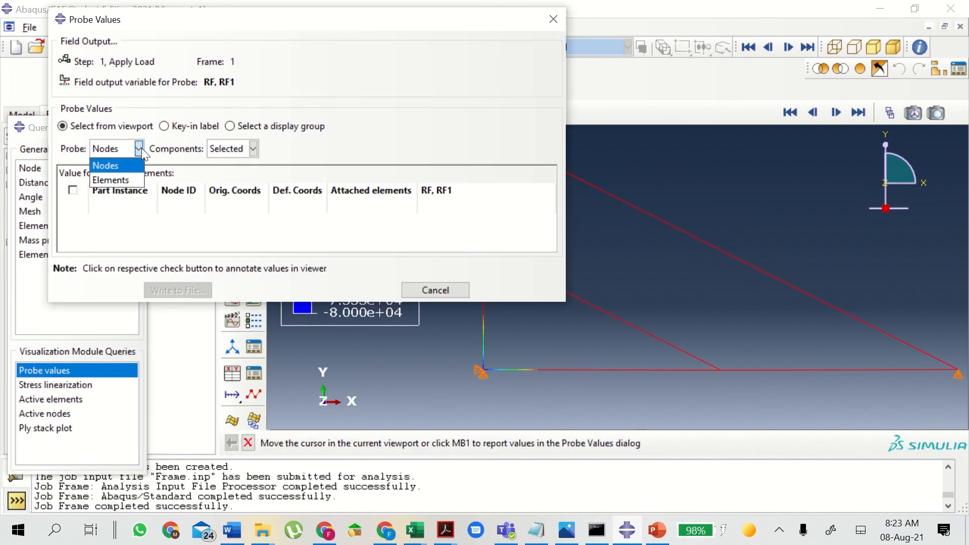
click(116, 166)
mouse_move(485, 372)
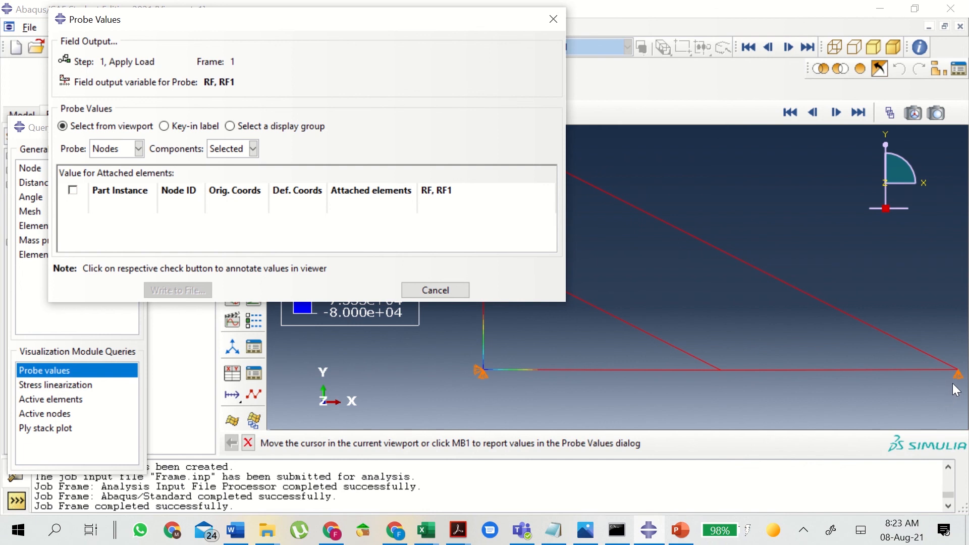
mouse_move(961, 378)
Switch the plotted reaction force to RF2 and probe its nodal value at the right support
drag(354, 30, 343, 195)
click(330, 47)
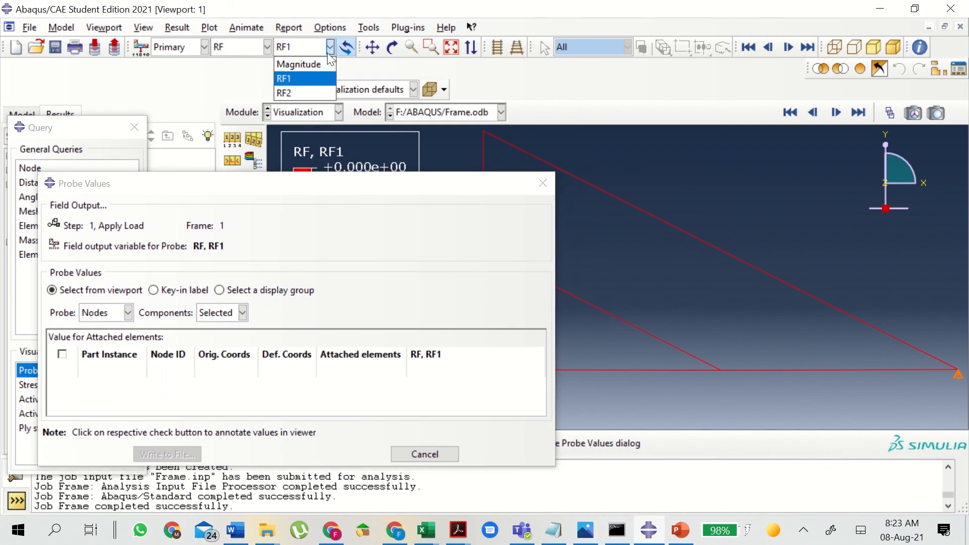
click(308, 93)
drag(309, 197, 299, 71)
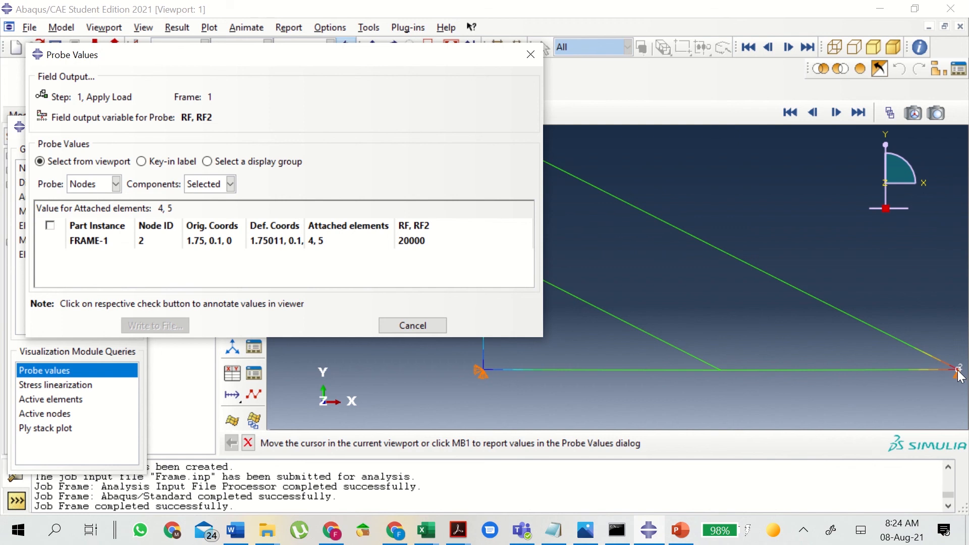
click(413, 326)
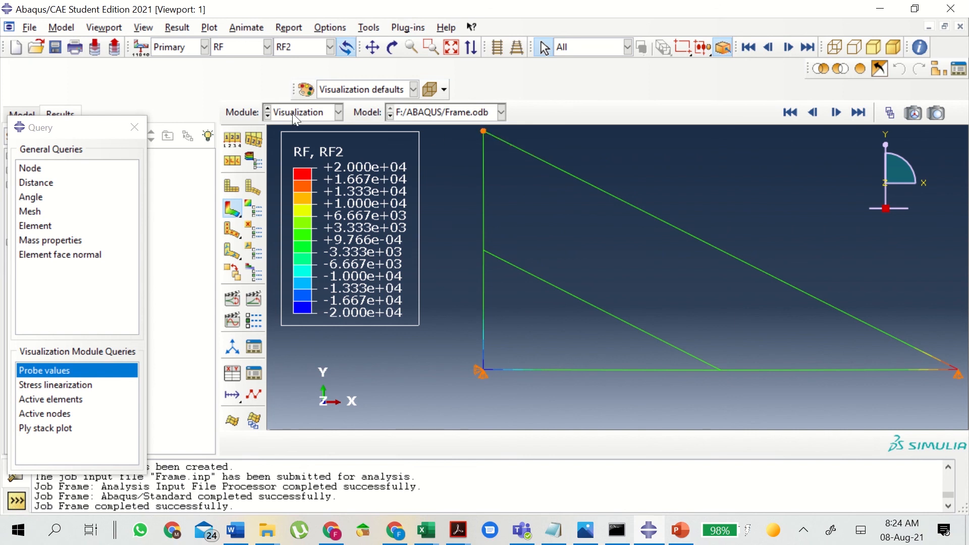
Plot displacement component U1 and probe its value at the frame's top corner node
click(267, 48)
click(239, 119)
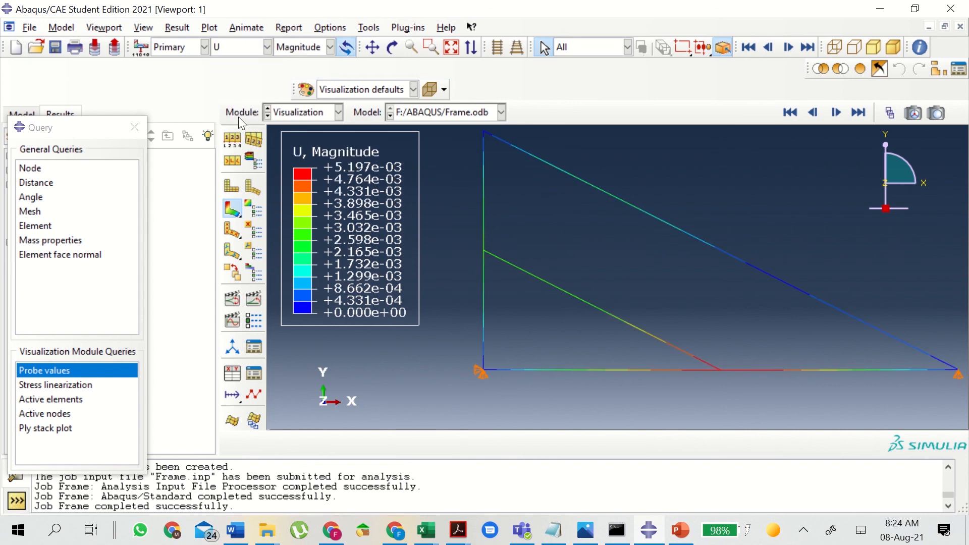
click(331, 47)
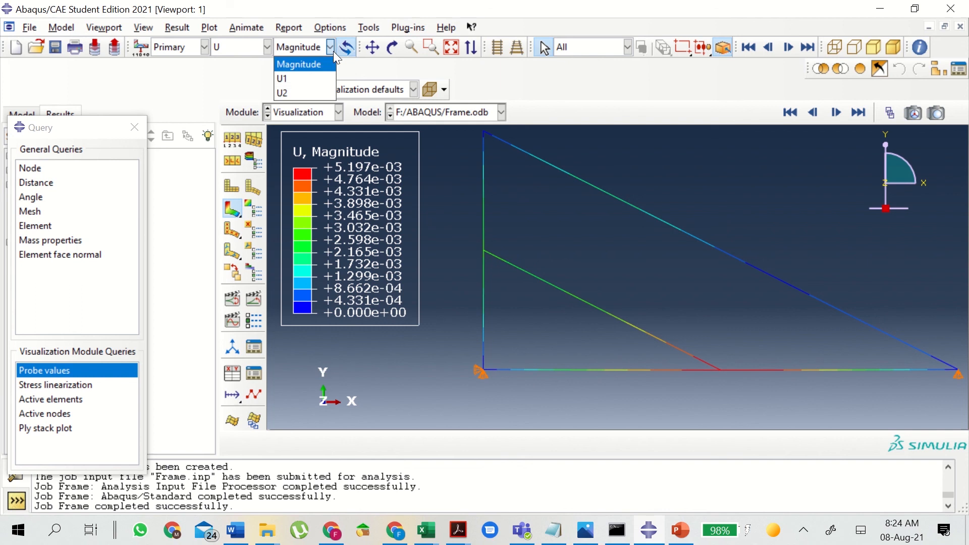
click(313, 79)
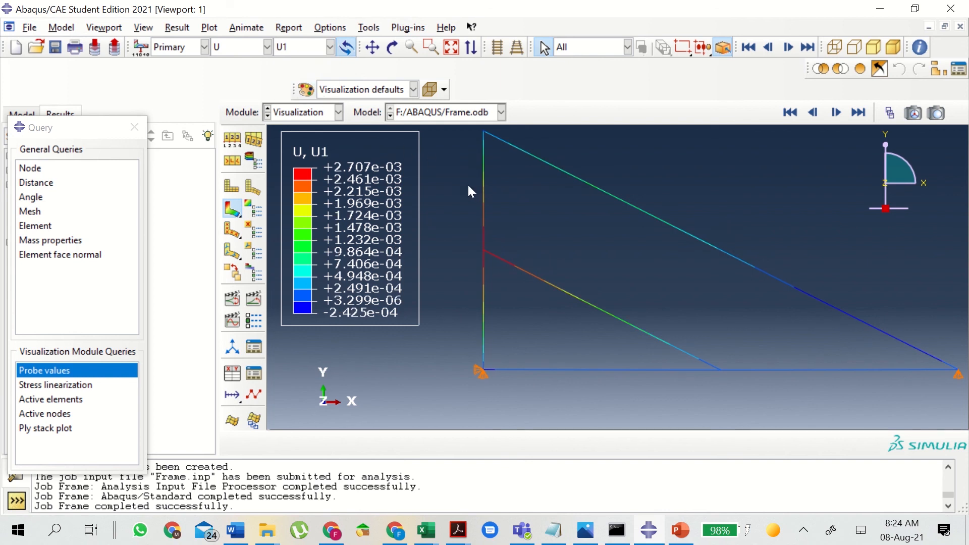
click(89, 368)
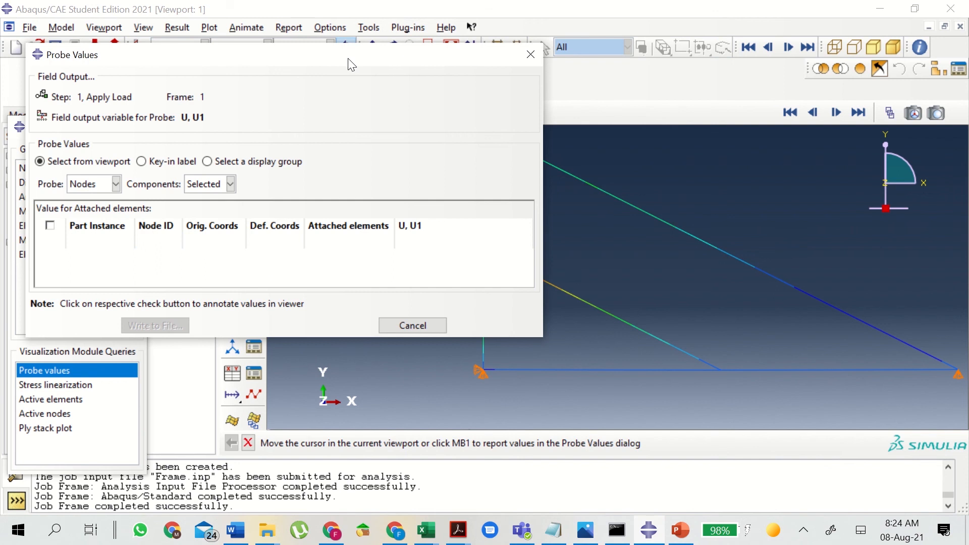
drag(352, 64, 519, 182)
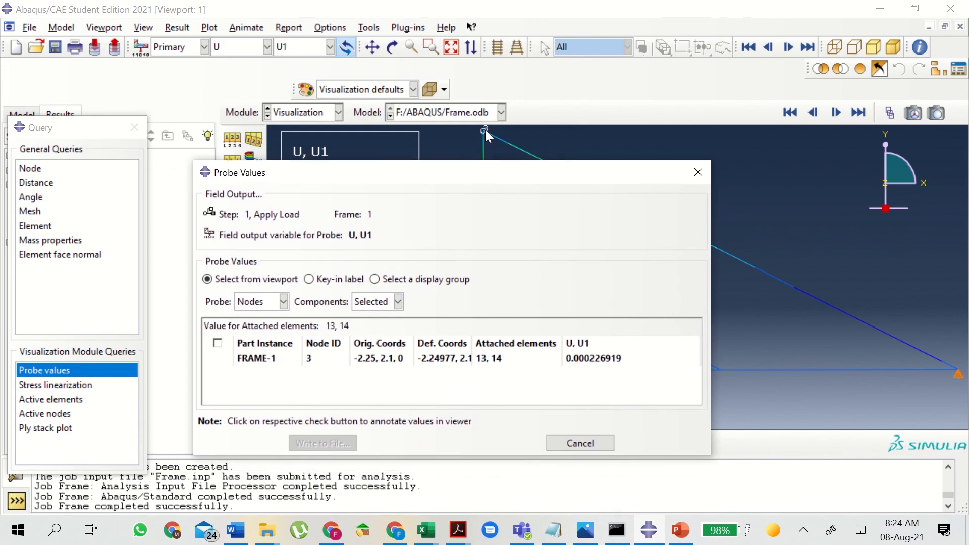
Switch the plotted displacement to U2 and probe its value at the frame's top corner node
click(330, 47)
click(314, 94)
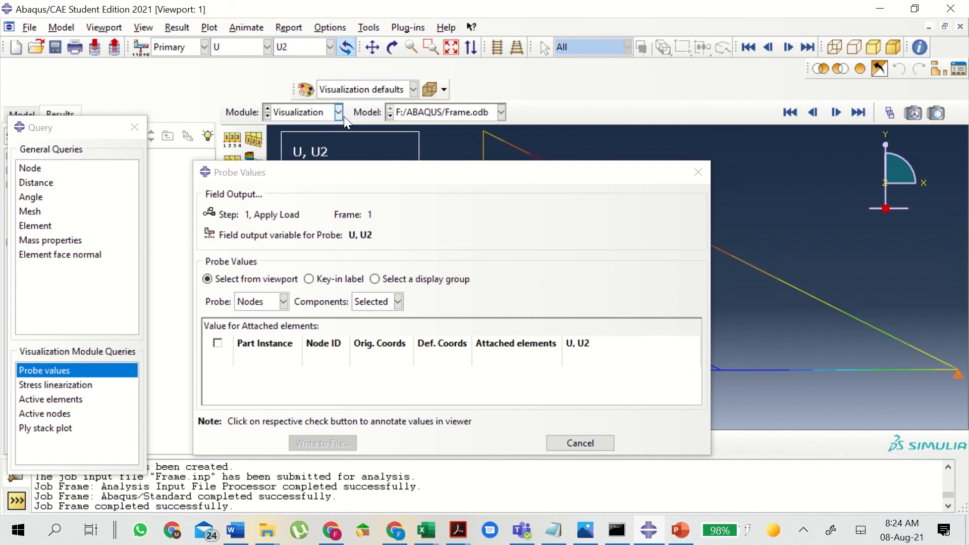
mouse_move(484, 134)
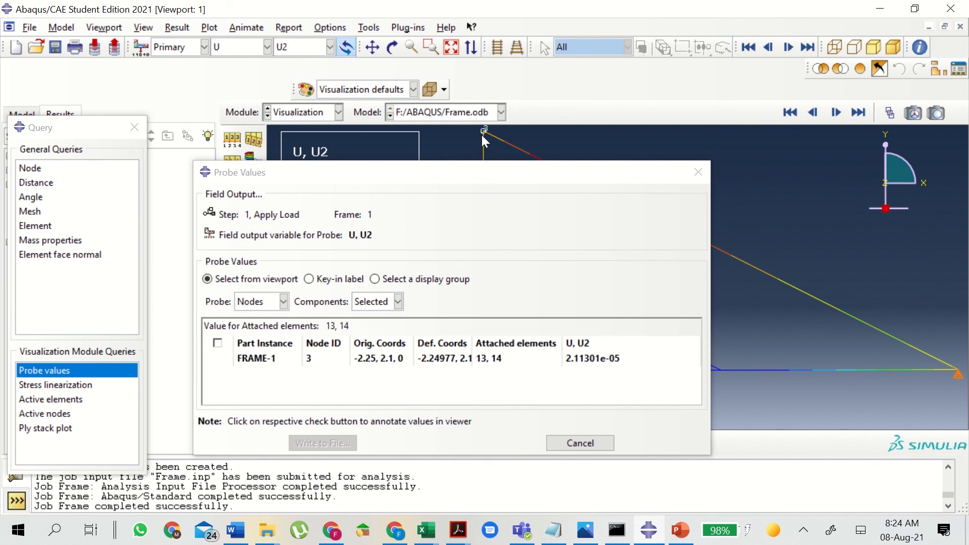
click(580, 442)
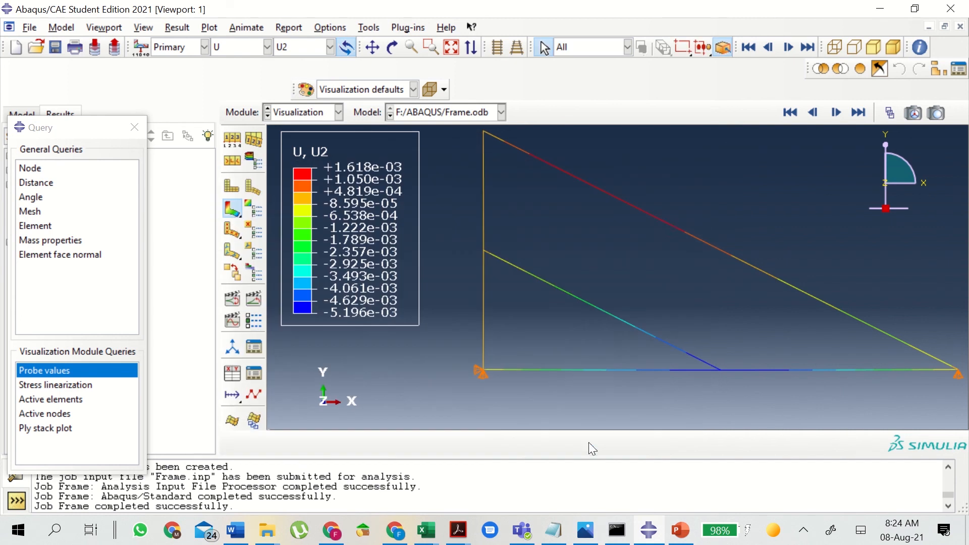
Close the result query and plot the Mises stress contours again
click(134, 127)
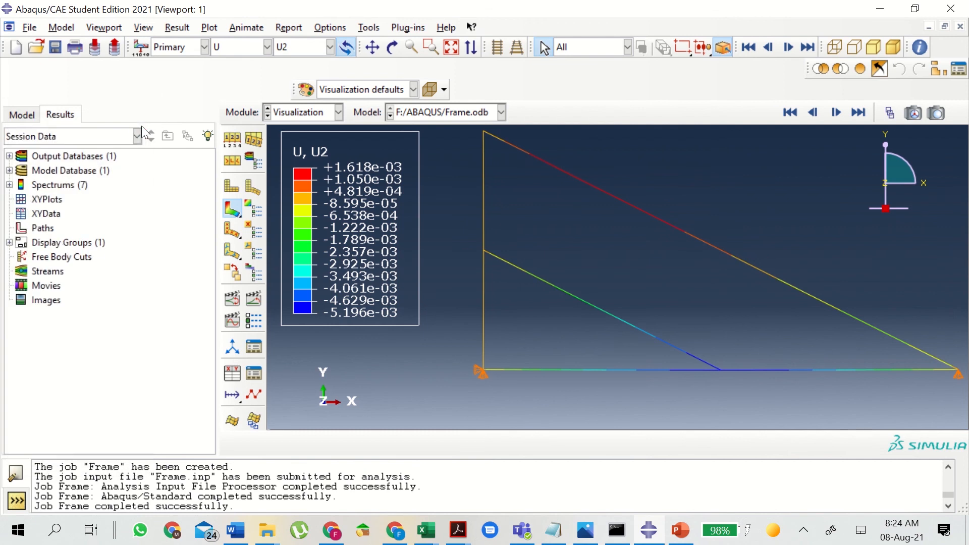
click(267, 49)
click(241, 101)
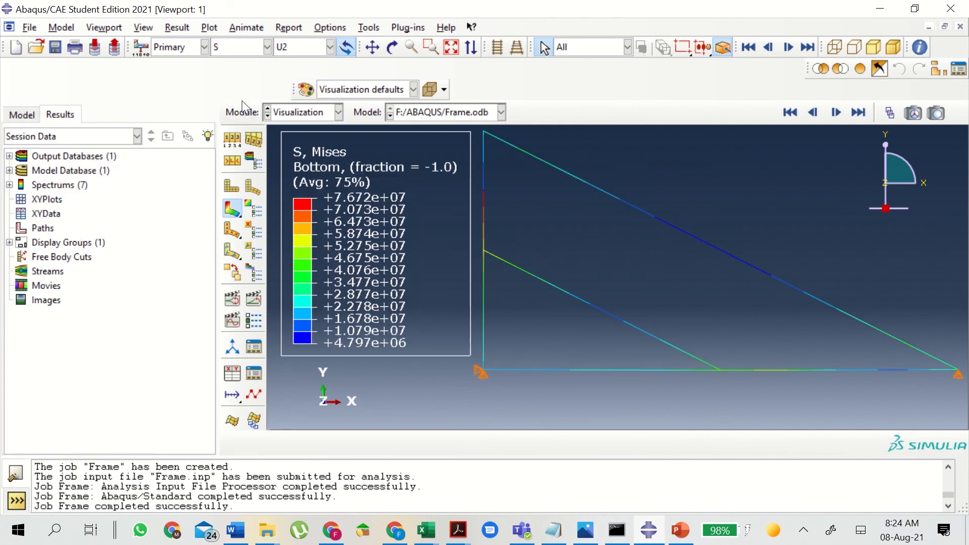
Edit the Right-Roller boundary condition to also restrain U1 with a value of 0
click(23, 116)
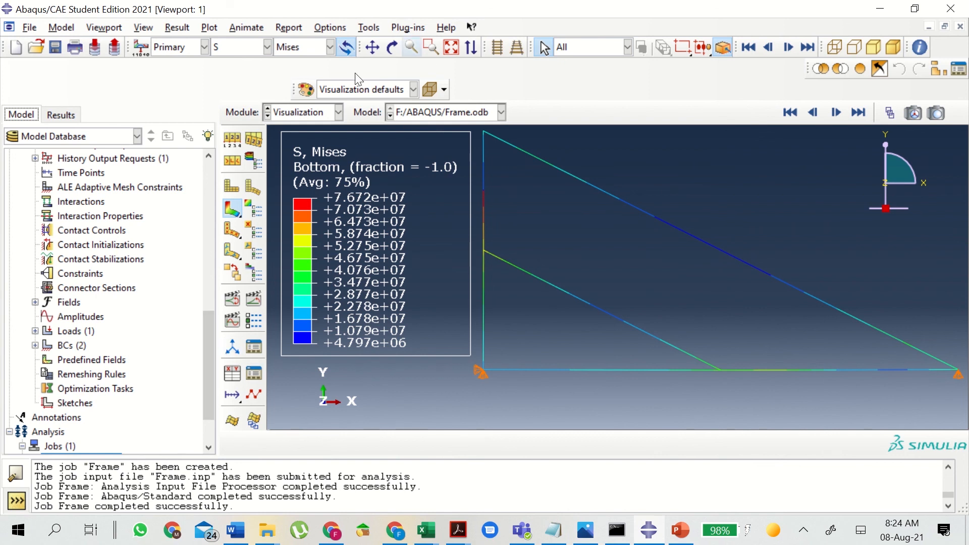
click(34, 345)
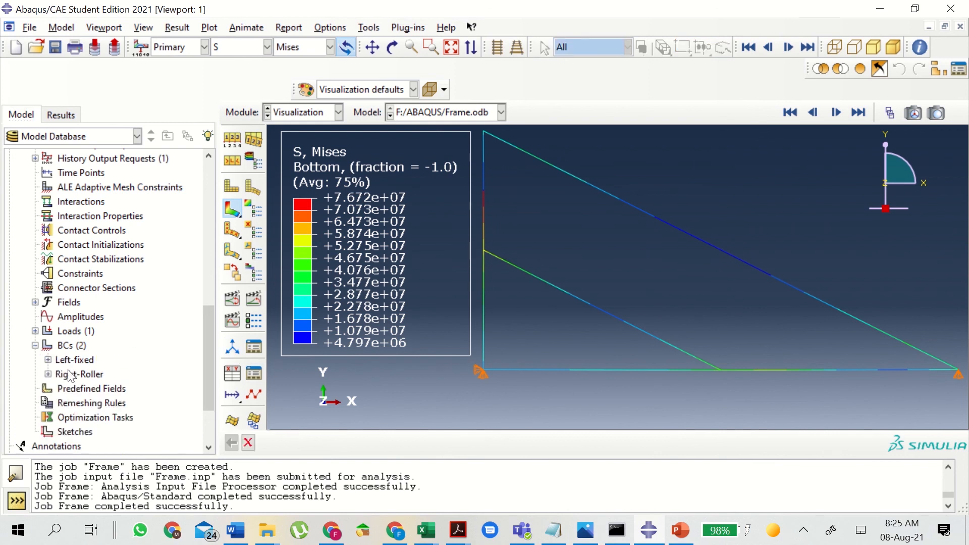
right_click(67, 374)
click(81, 383)
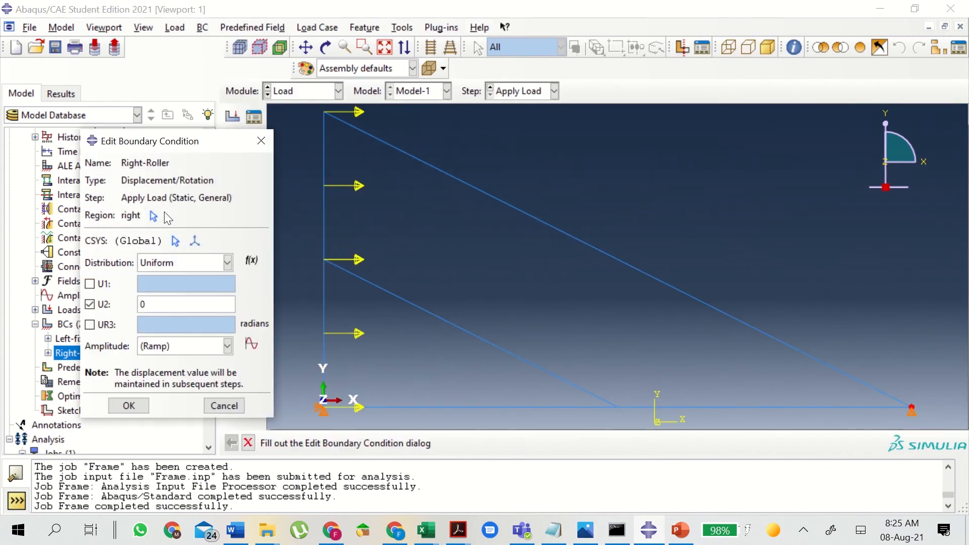
click(90, 284)
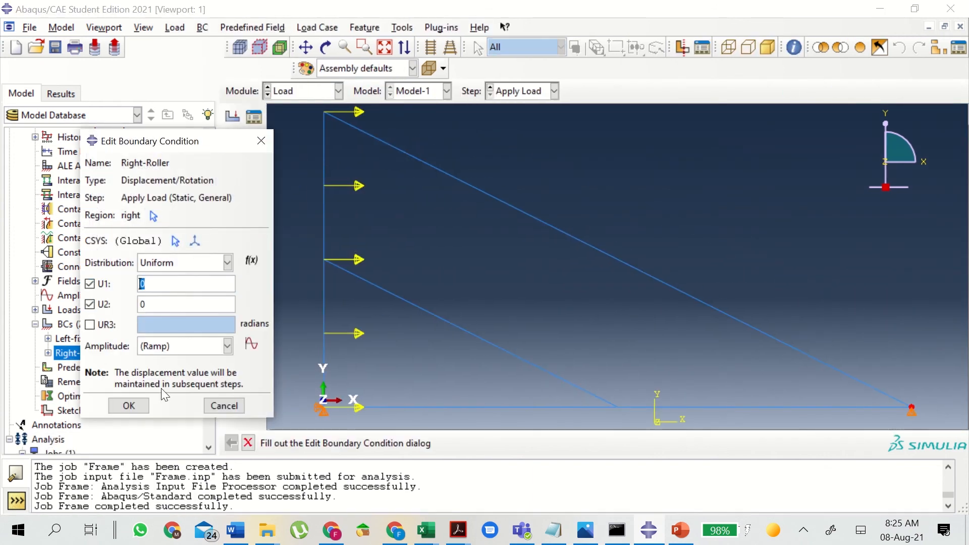
click(128, 406)
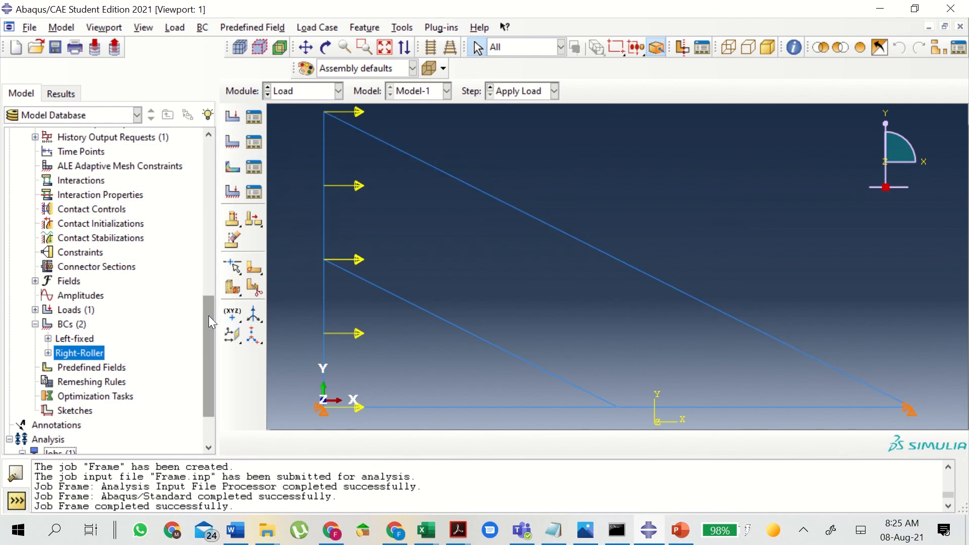
Create a full-analysis job named Frame-2 from Model-1, keeping the default submission settings
scroll(212, 355, down, 3)
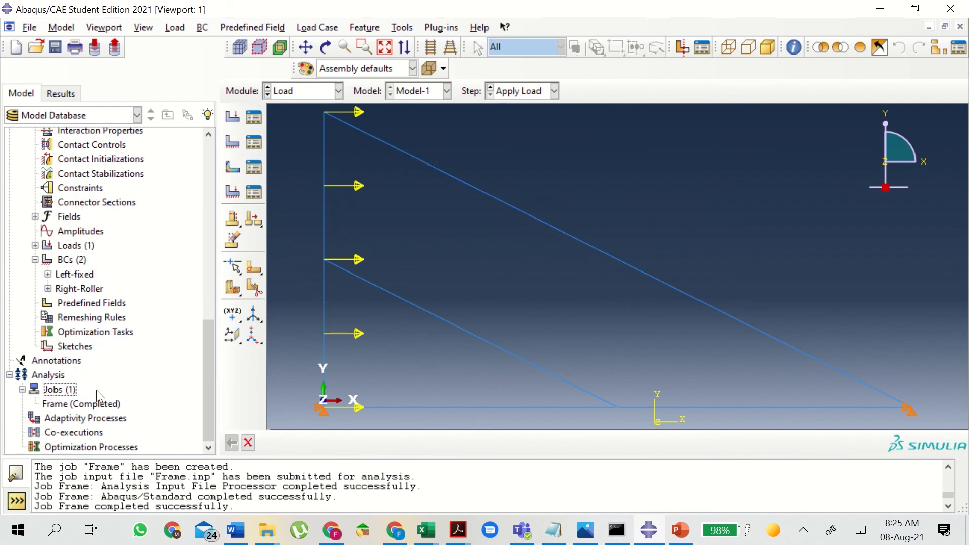
double_click(69, 392)
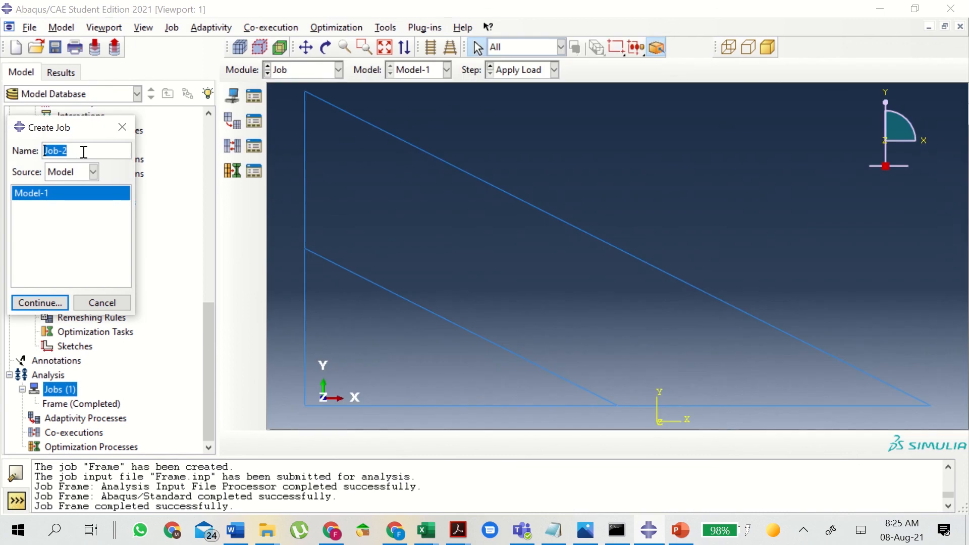
drag(92, 127, 207, 116)
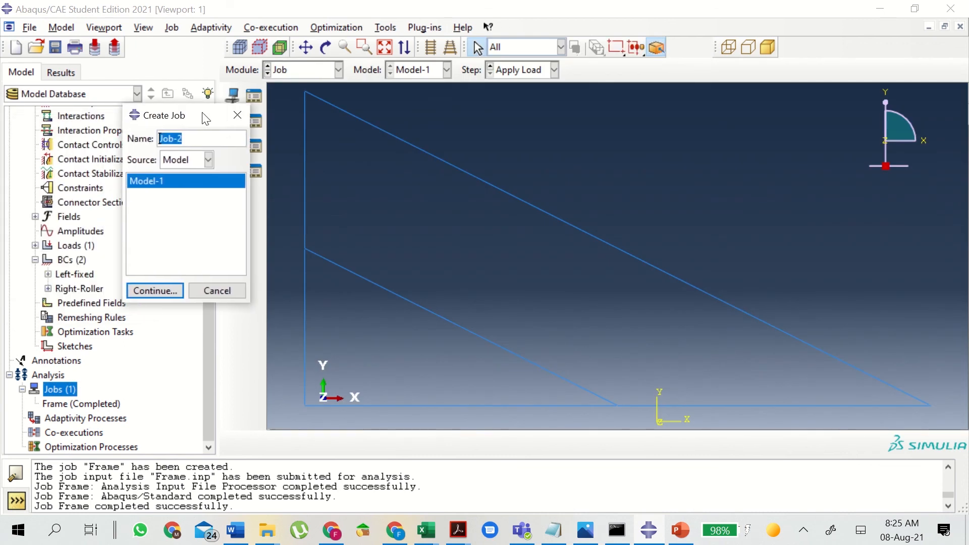
text(Frame)
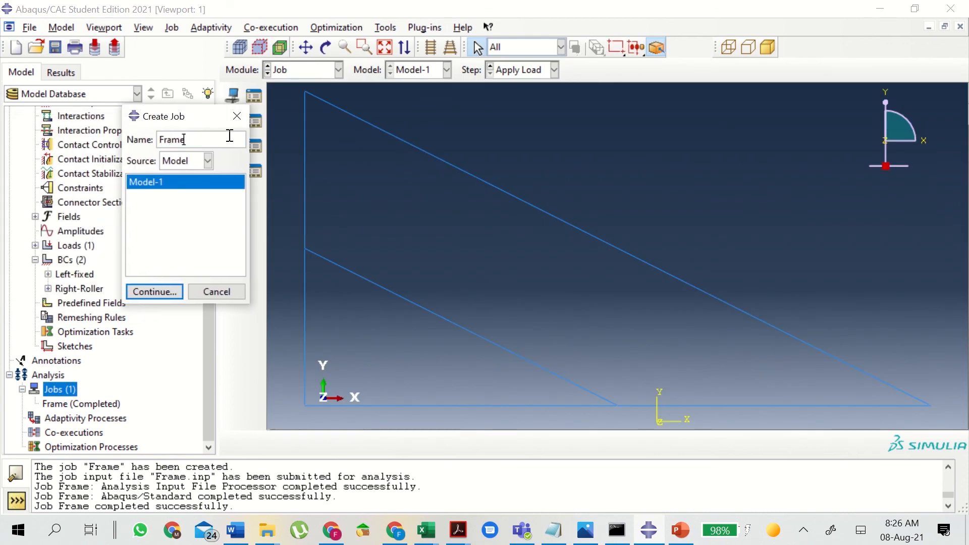
text(-1)
key(BackSpace)
text(2)
click(156, 296)
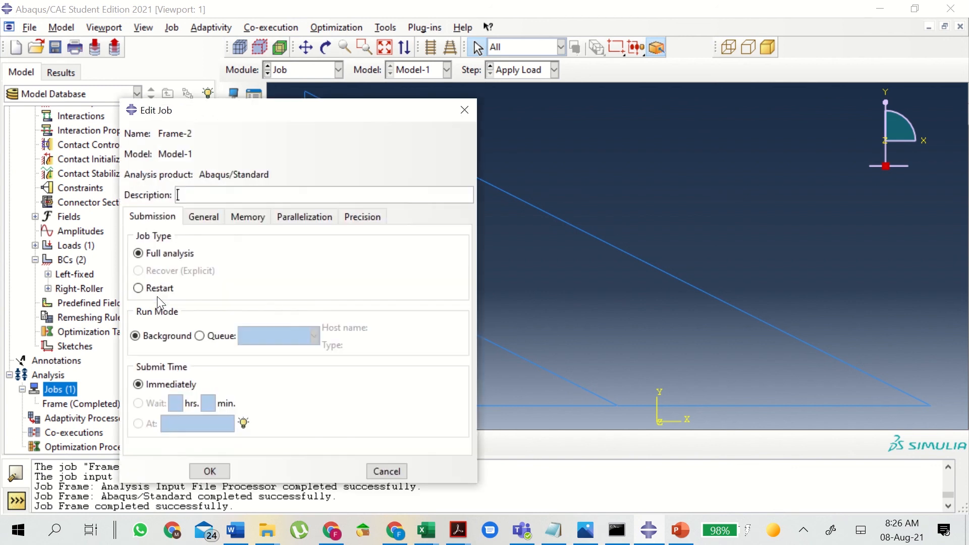
click(228, 467)
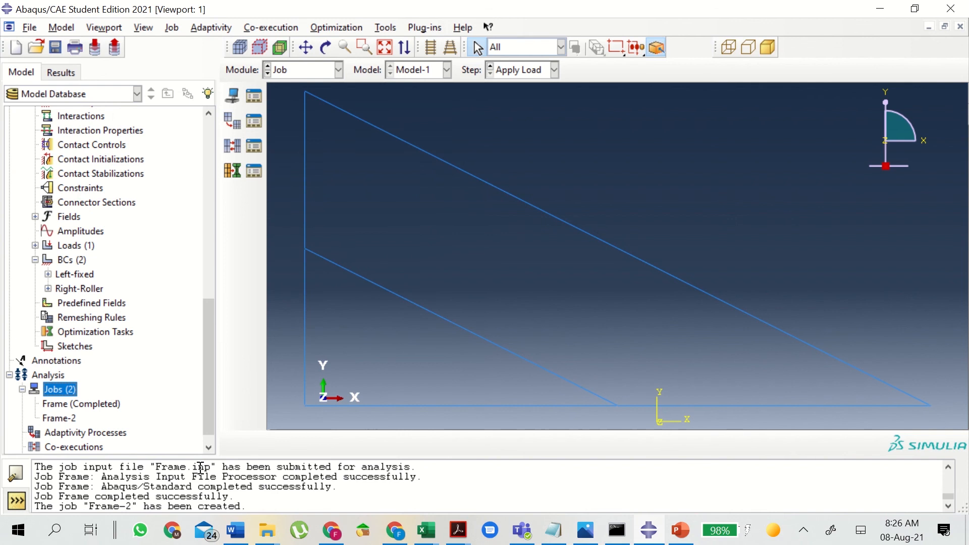
Submit the Frame-2 job for analysis, overwriting its existing job files
click(59, 418)
drag(212, 355, 212, 390)
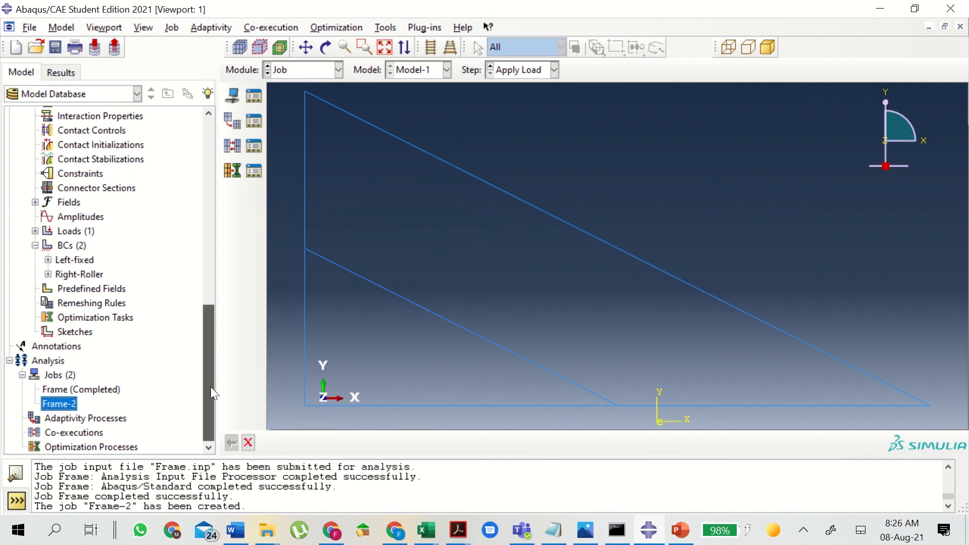
right_click(72, 412)
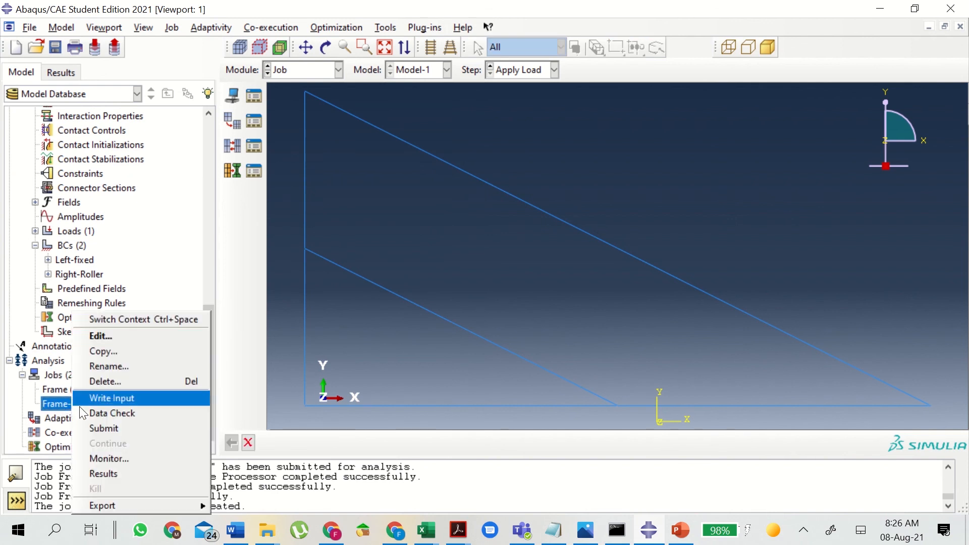
click(103, 428)
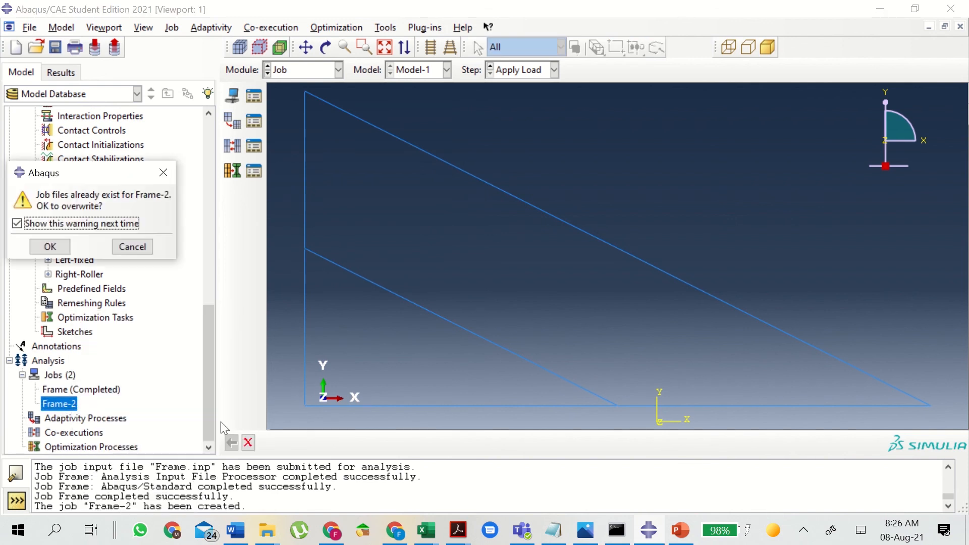
click(50, 248)
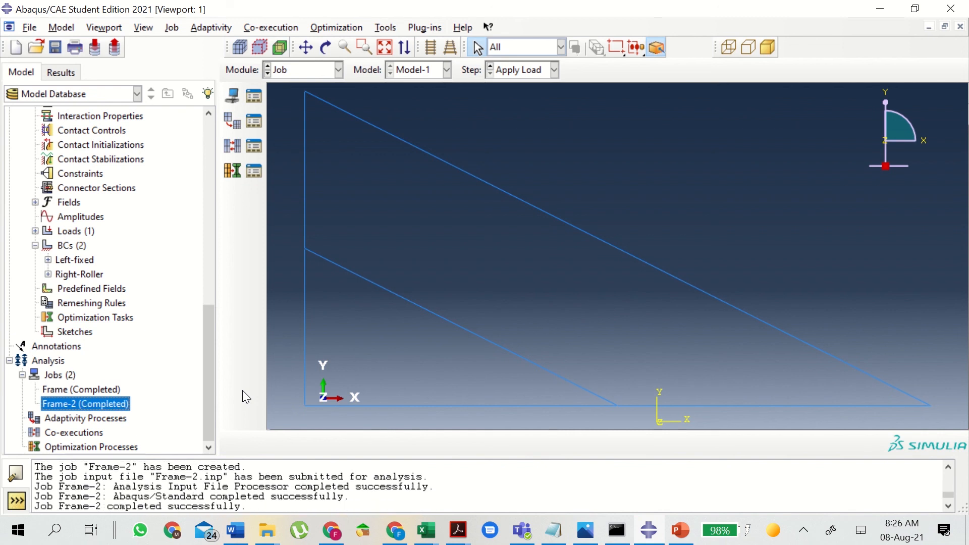
Open the Frame-2 results and plot the Mises stress contours on the deformed frame, clear of the legend
right_click(120, 407)
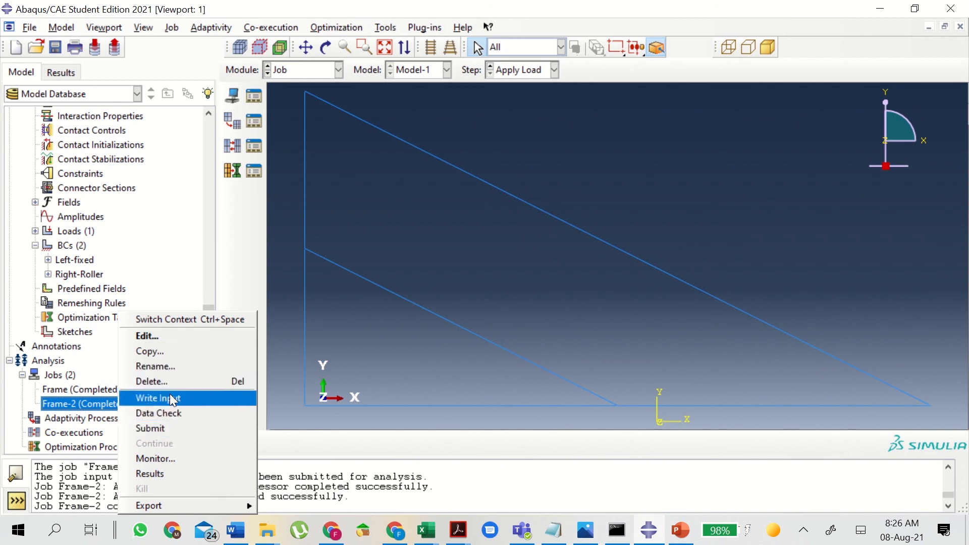
click(163, 472)
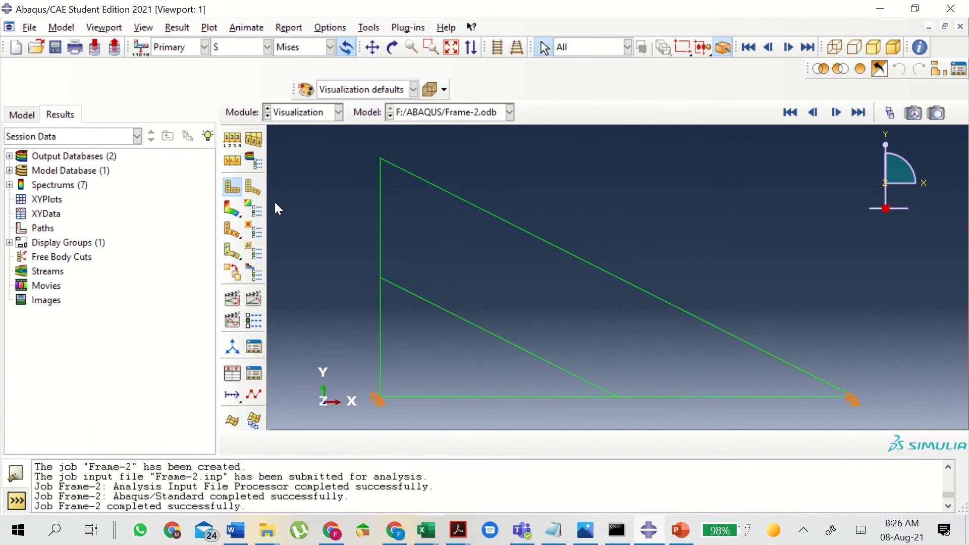
click(231, 210)
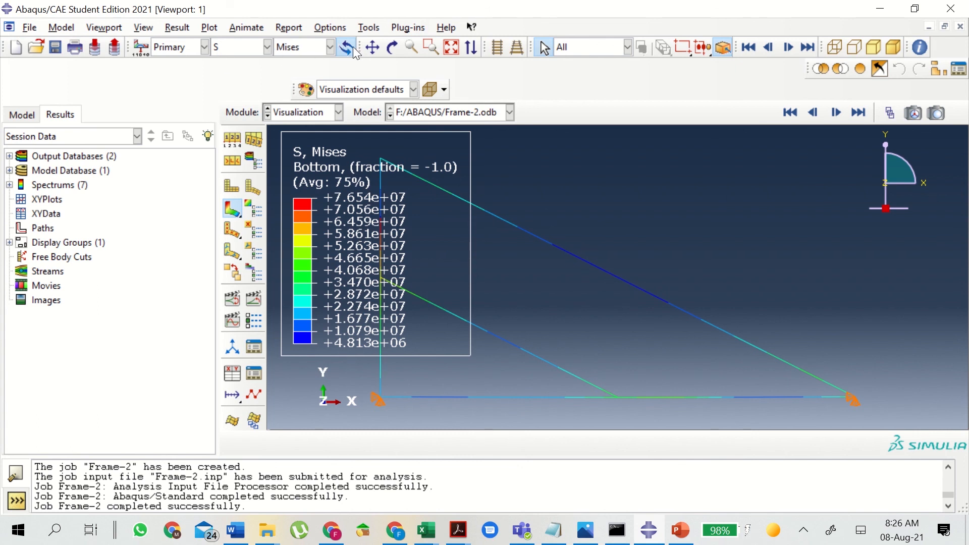
click(372, 46)
drag(574, 316, 677, 296)
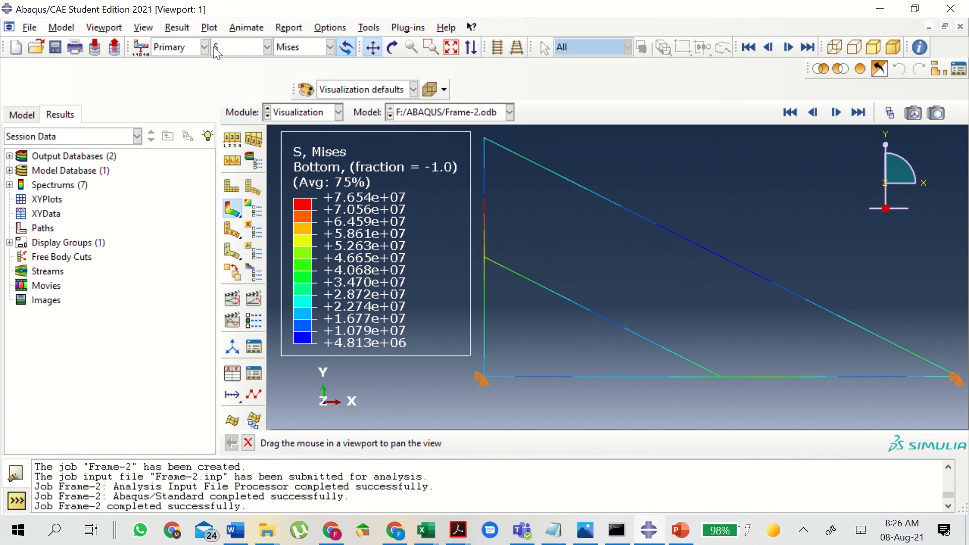
Set the uniform deformation scale factor of the plot to 5
click(323, 29)
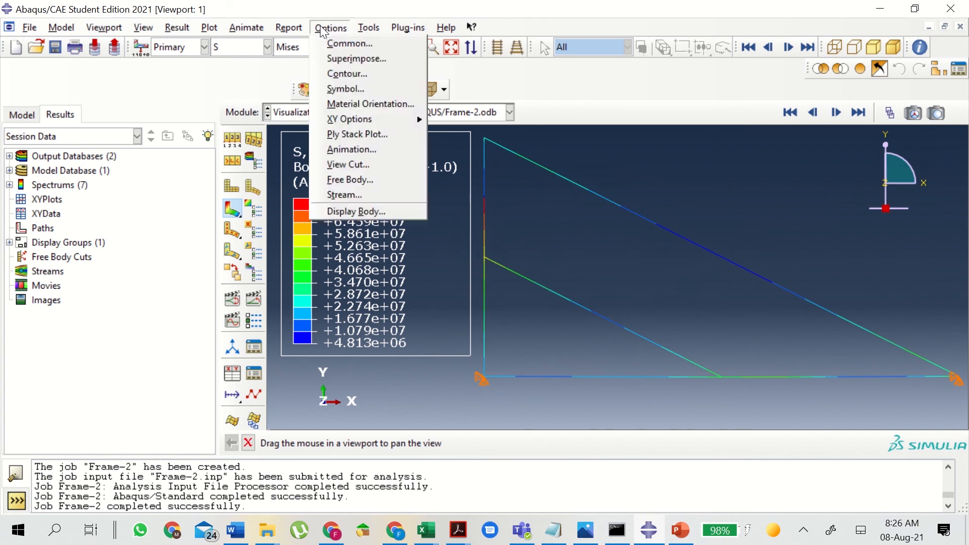
click(333, 43)
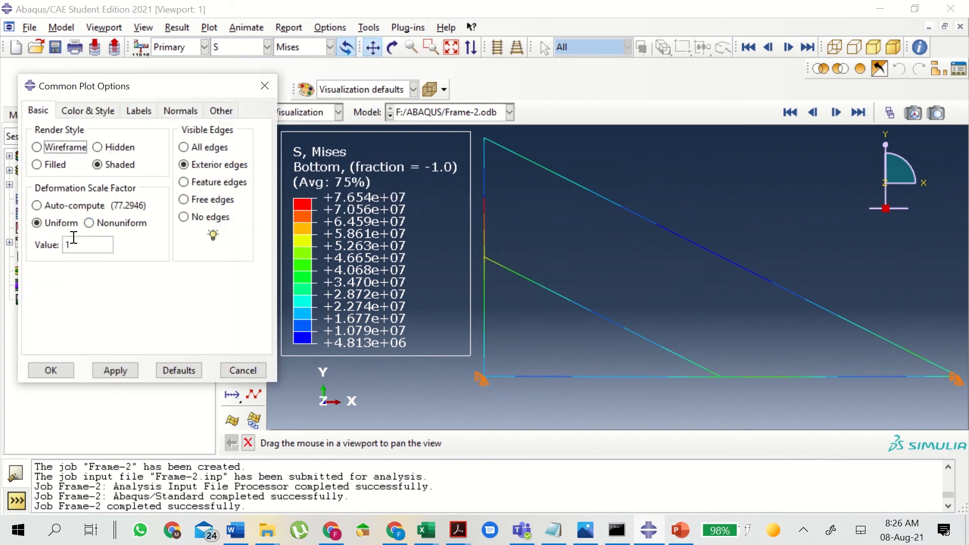
double_click(74, 245)
text(5)
click(115, 370)
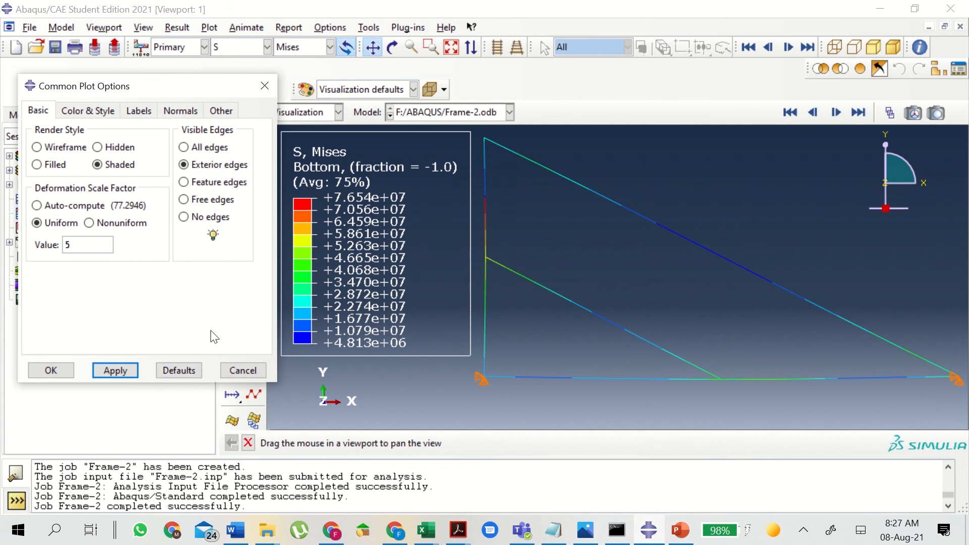
click(66, 371)
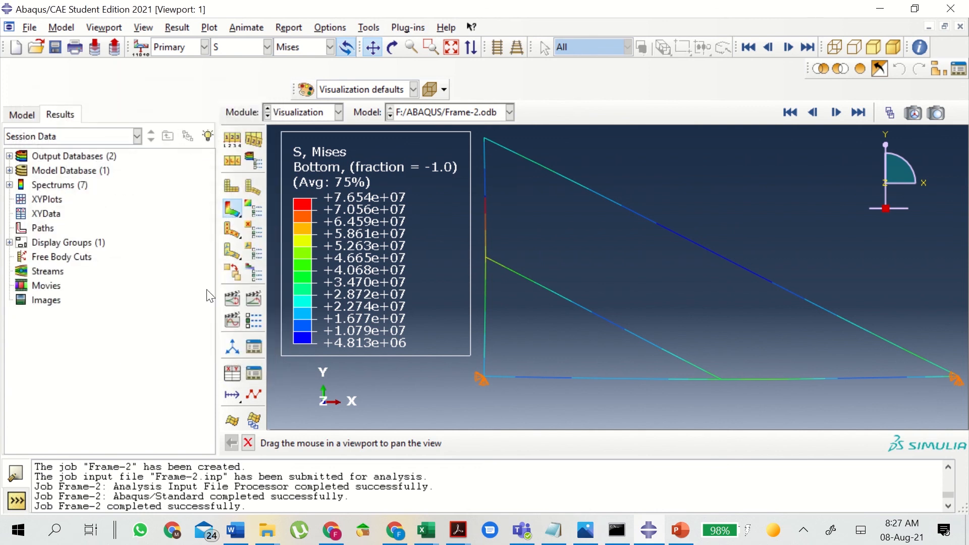
Plot the reaction force RF magnitude and start a probe values query on nodes
click(253, 187)
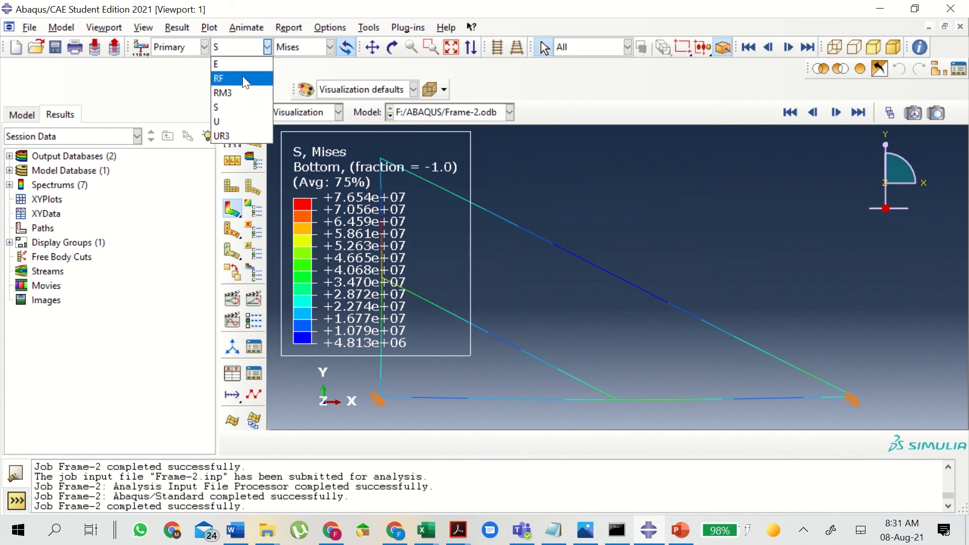
click(242, 79)
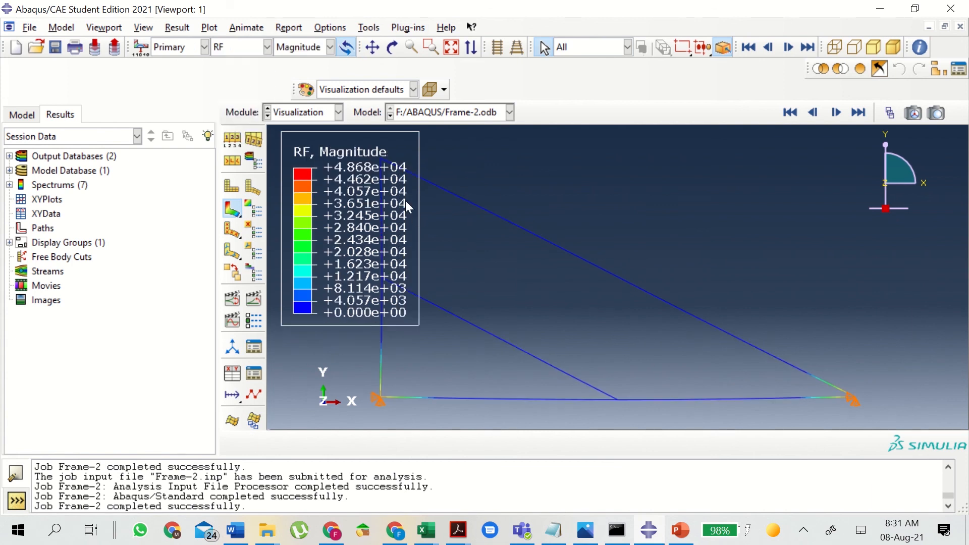
click(368, 27)
click(374, 38)
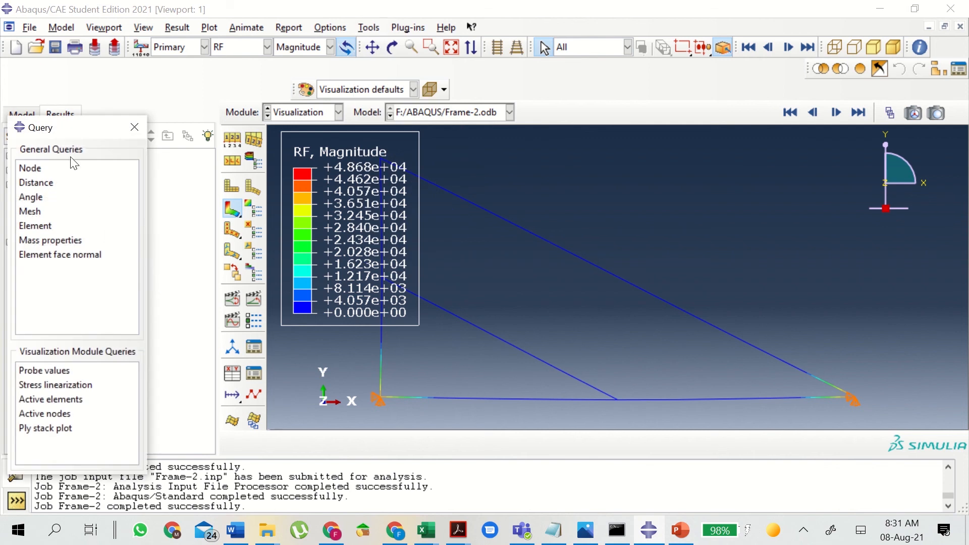
click(44, 370)
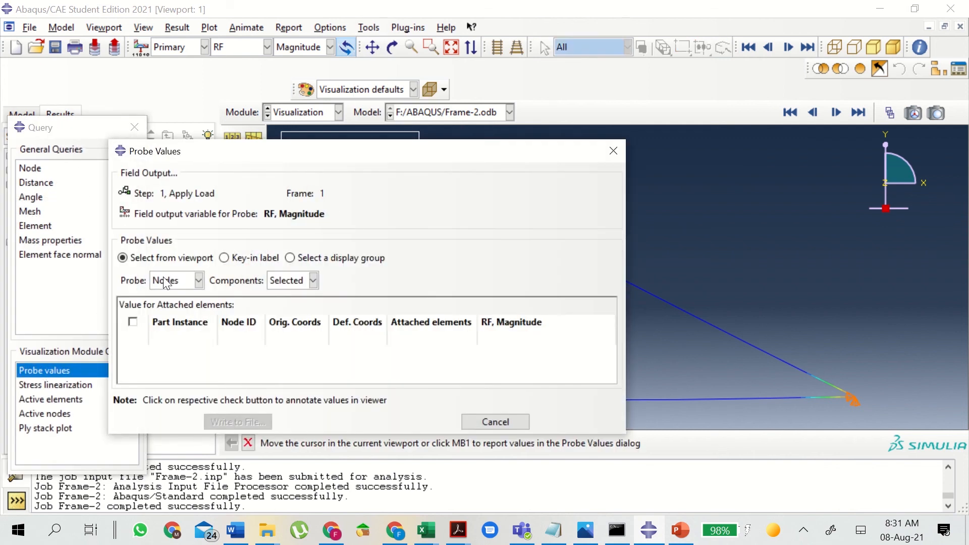
drag(220, 161, 200, 91)
Switch the plotted reaction force to RF1 and probe its nodal values at the left and right supports
click(329, 47)
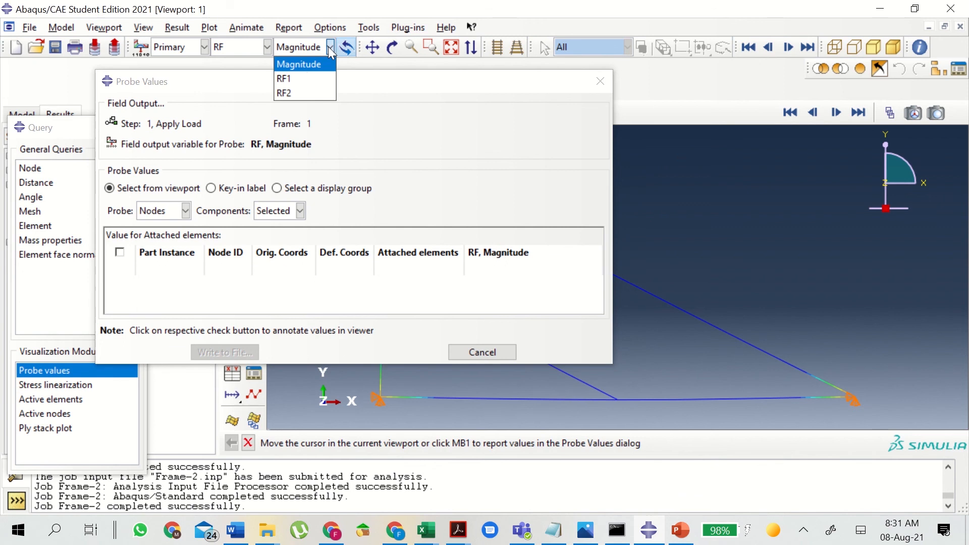
click(305, 78)
mouse_move(378, 396)
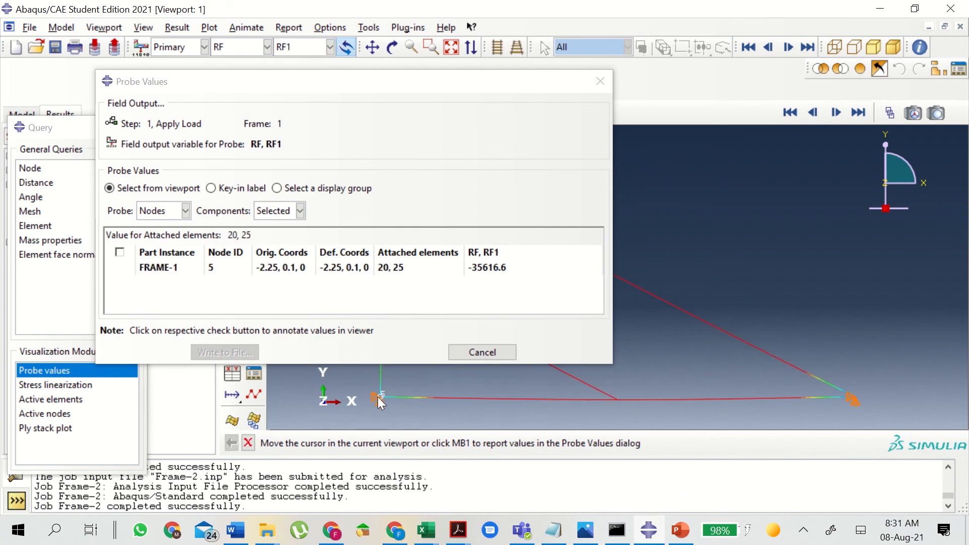
click(498, 252)
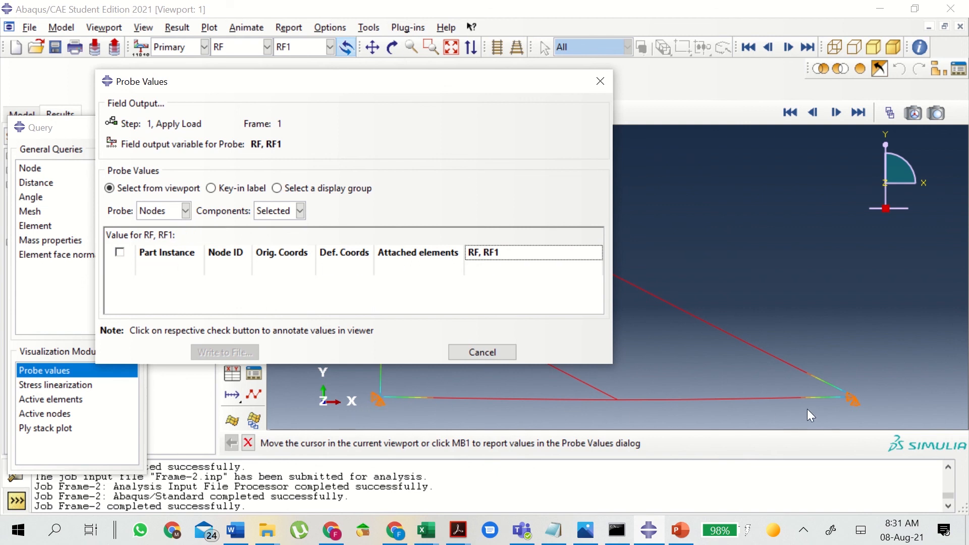
mouse_move(853, 398)
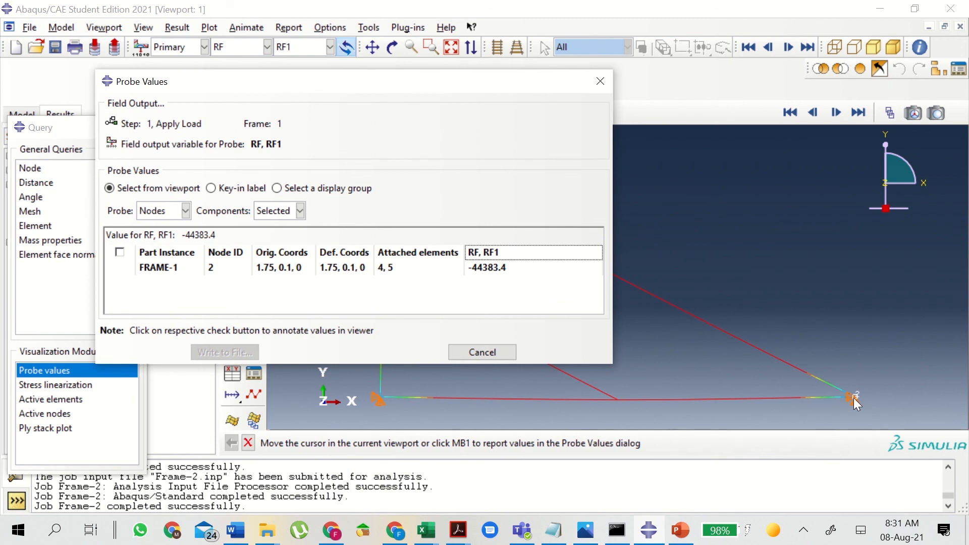
Switch the plotted reaction force to RF2 and probe its nodal value at the left support
click(327, 51)
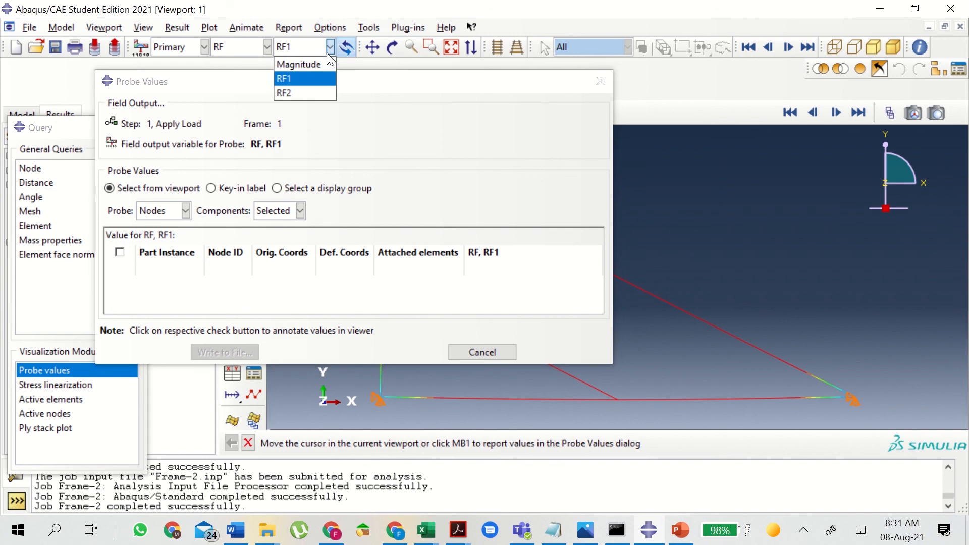
click(301, 92)
mouse_move(377, 397)
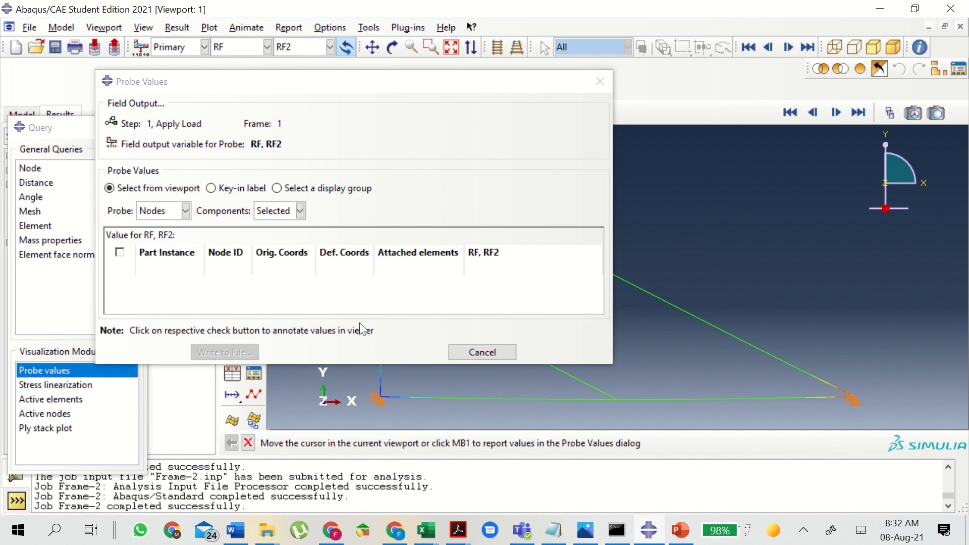
Plot the displacement component U1 and probe its nodal value at the frame's upper-left corner
click(268, 47)
click(240, 120)
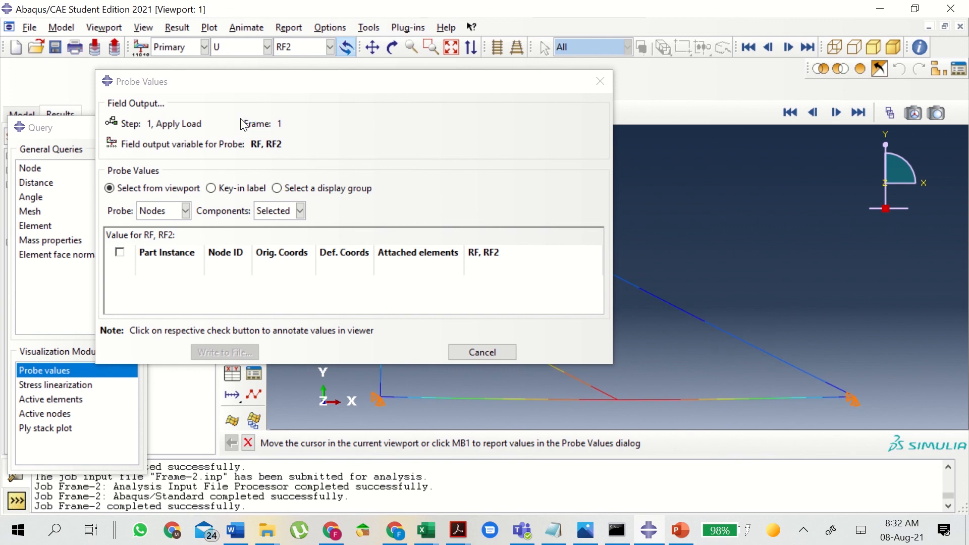
click(330, 47)
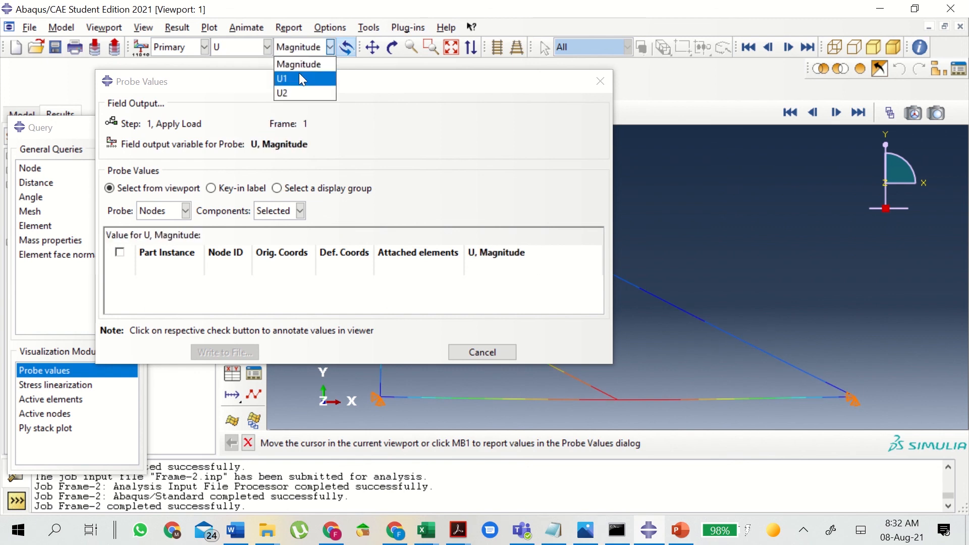
click(299, 75)
drag(520, 148, 776, 176)
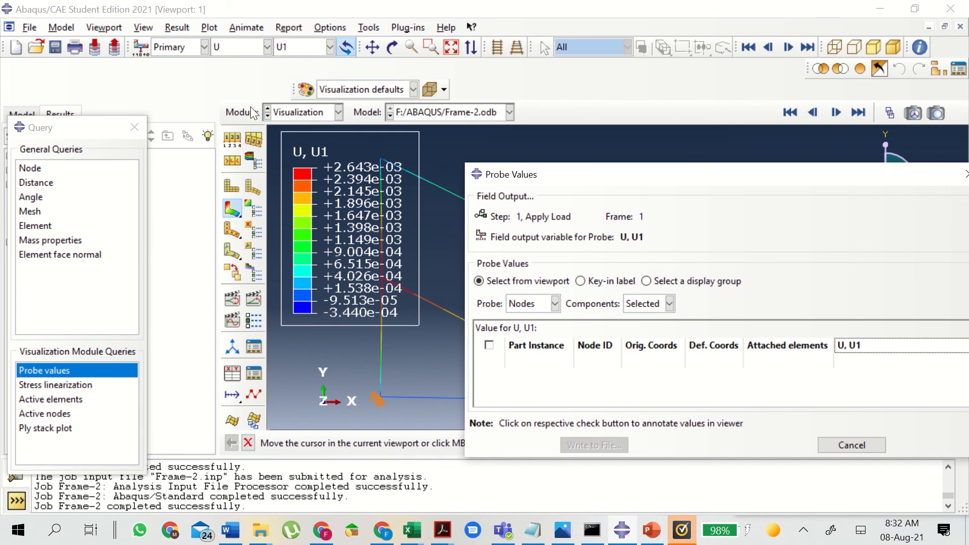
mouse_move(380, 160)
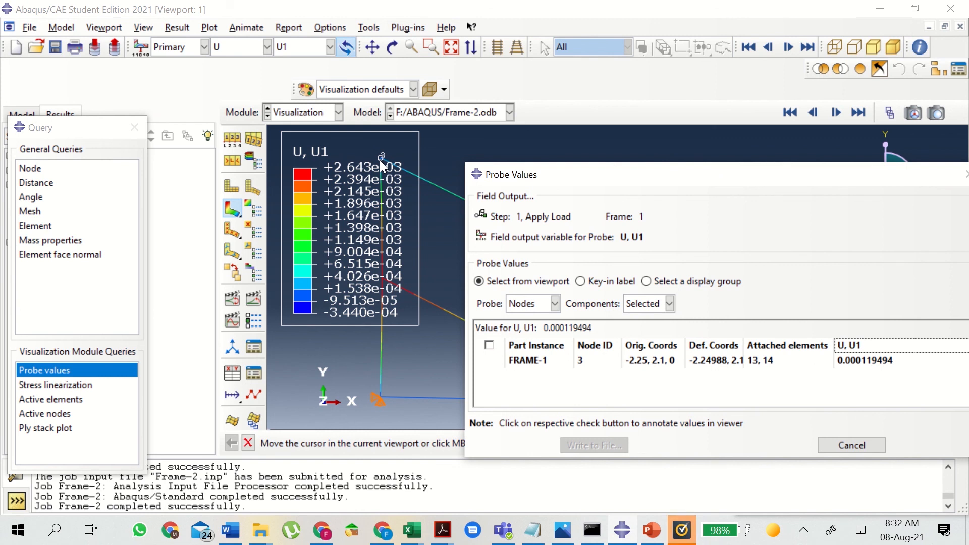
Switch the plotted displacement to U2, then end the probe values query
click(332, 53)
click(310, 93)
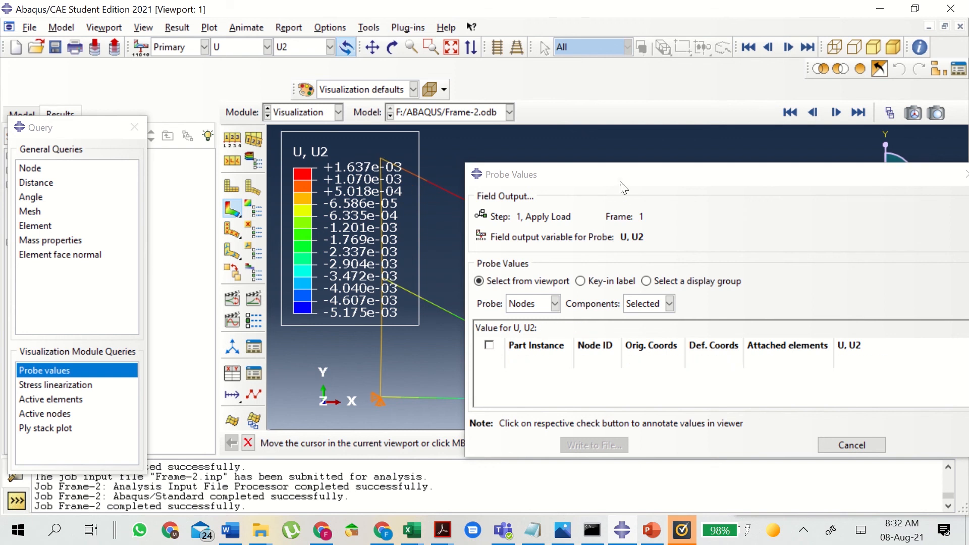
drag(619, 178, 351, 117)
click(606, 384)
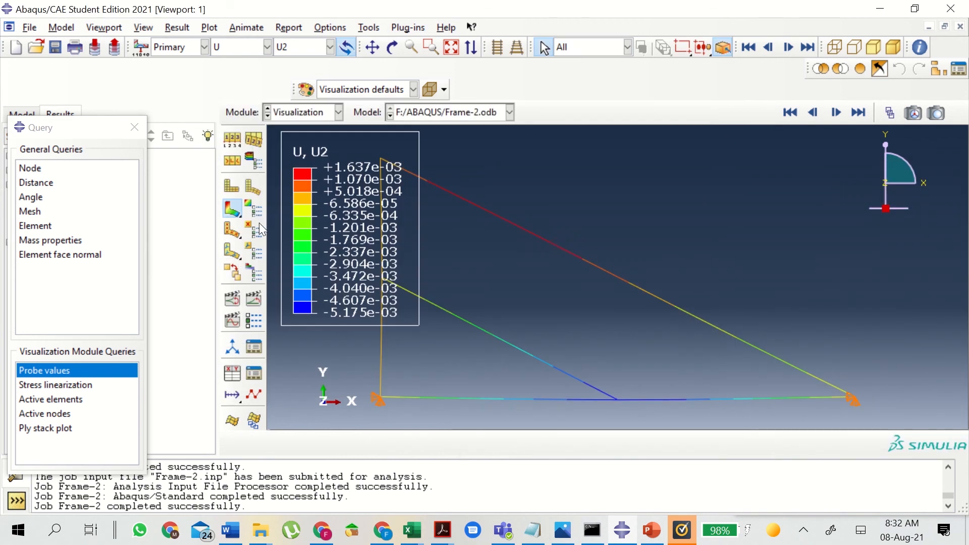
click(141, 129)
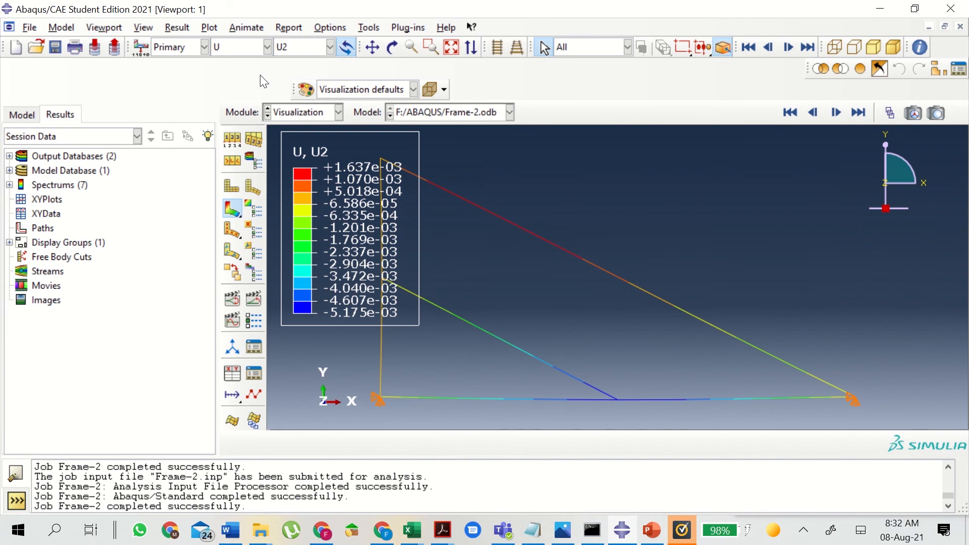
Plot the Mises stress S contours for the Frame-2 results
click(271, 50)
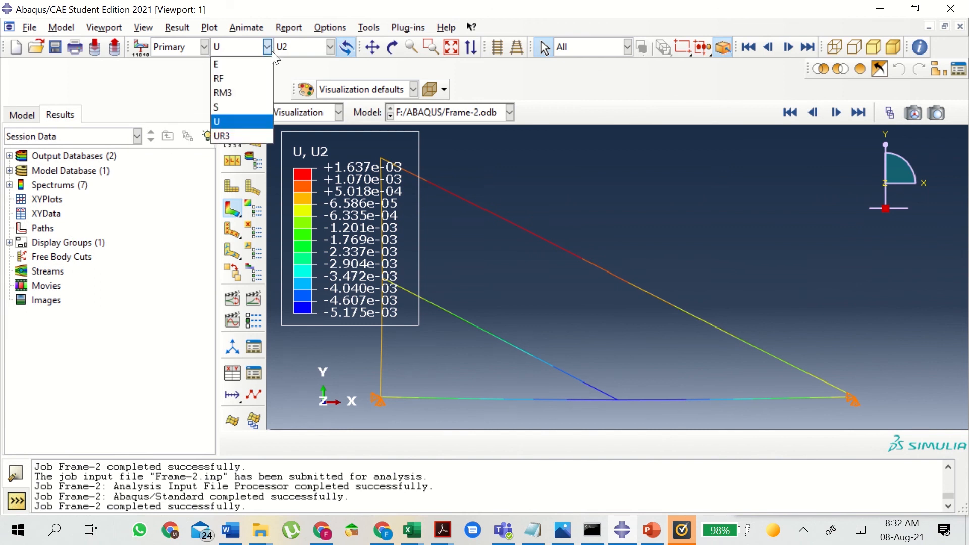
click(254, 103)
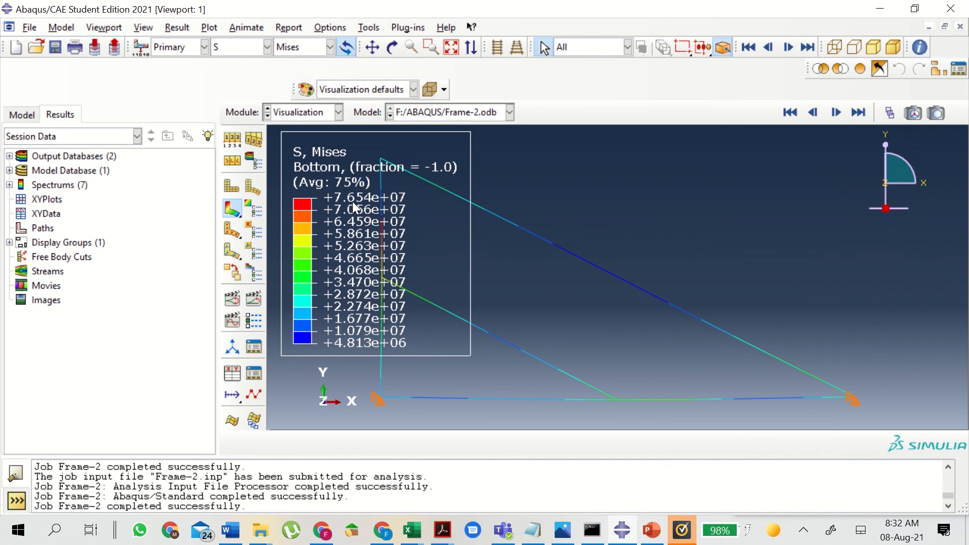
Open the results of the Frame job and plot its Mises stress contours on the deformed shape for comparison
click(24, 116)
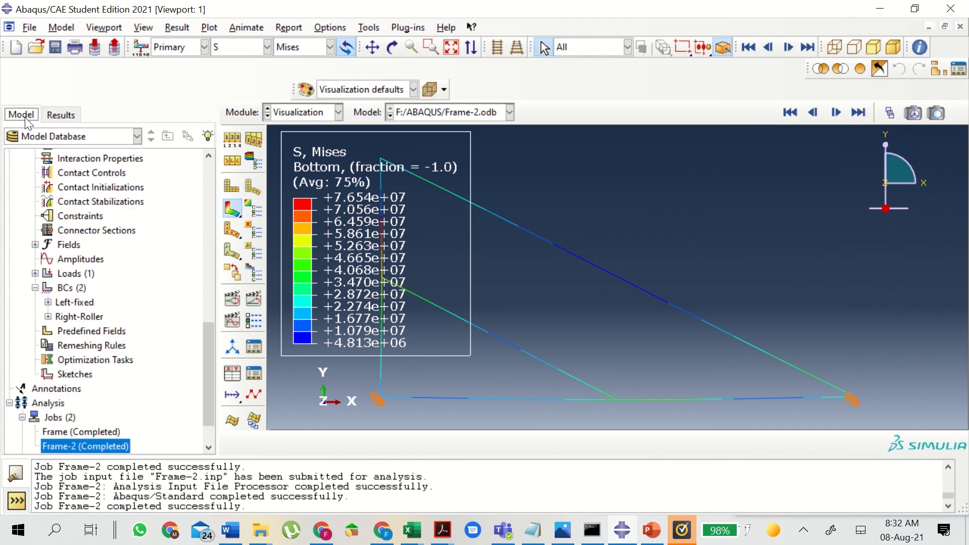
right_click(98, 432)
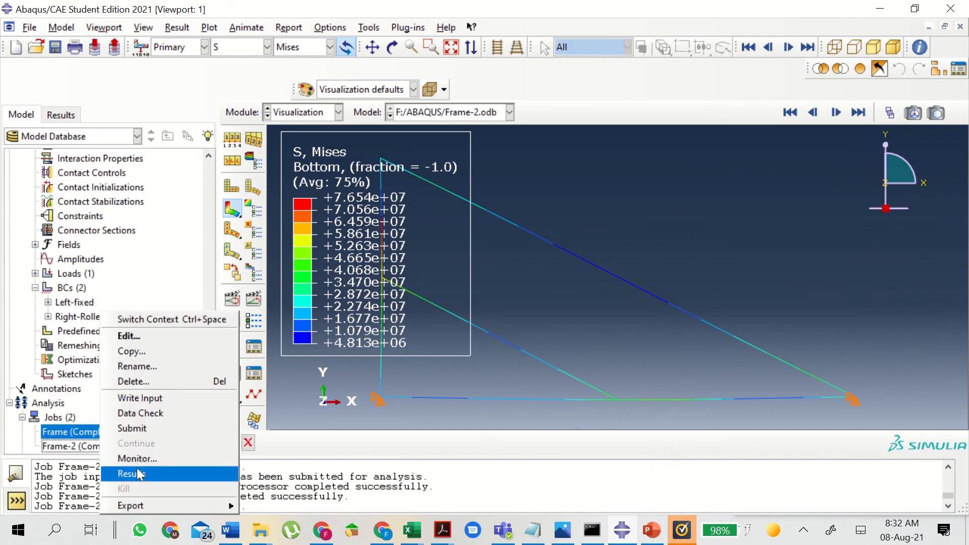
click(137, 474)
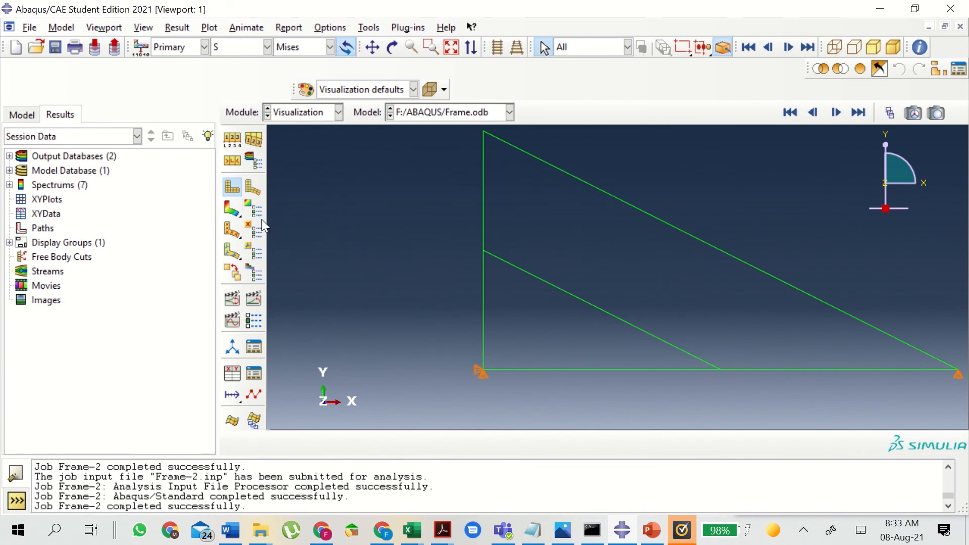
click(228, 212)
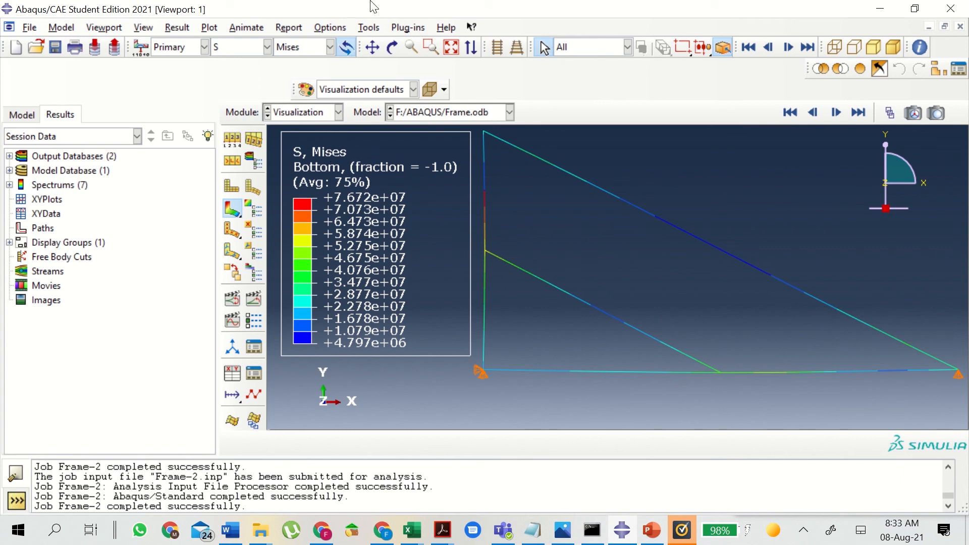
mouse_move(400, 2)
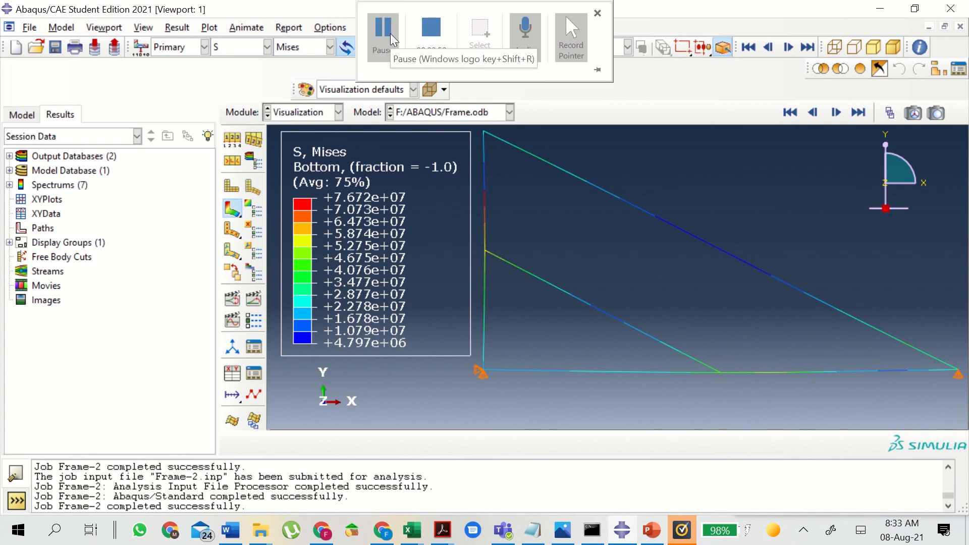